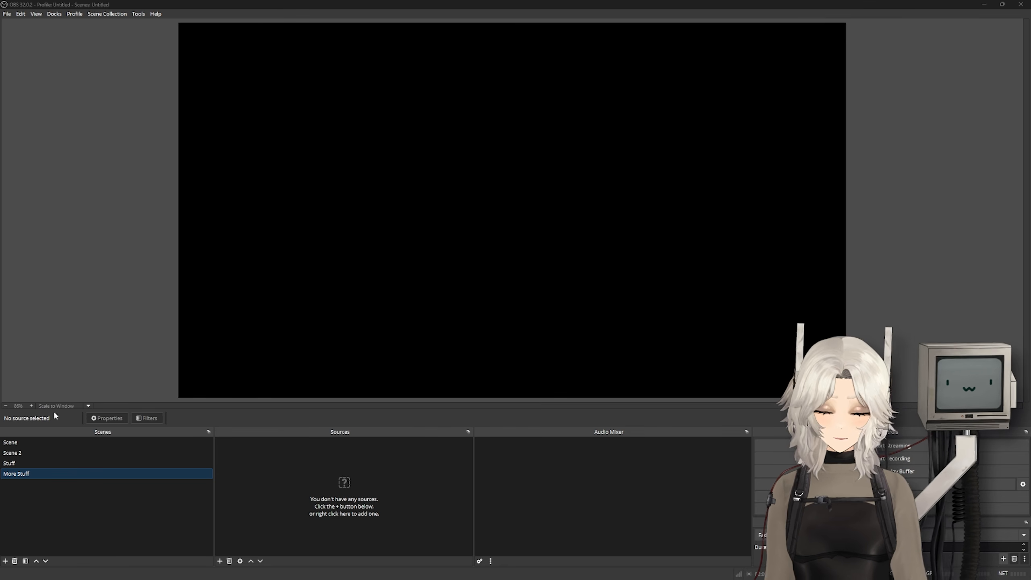
Create a new scene named Minimal Overlay
{"action": "left_click", "coordinate": [5, 561]}
{"action": "type", "text": "Minimal Overlay"}
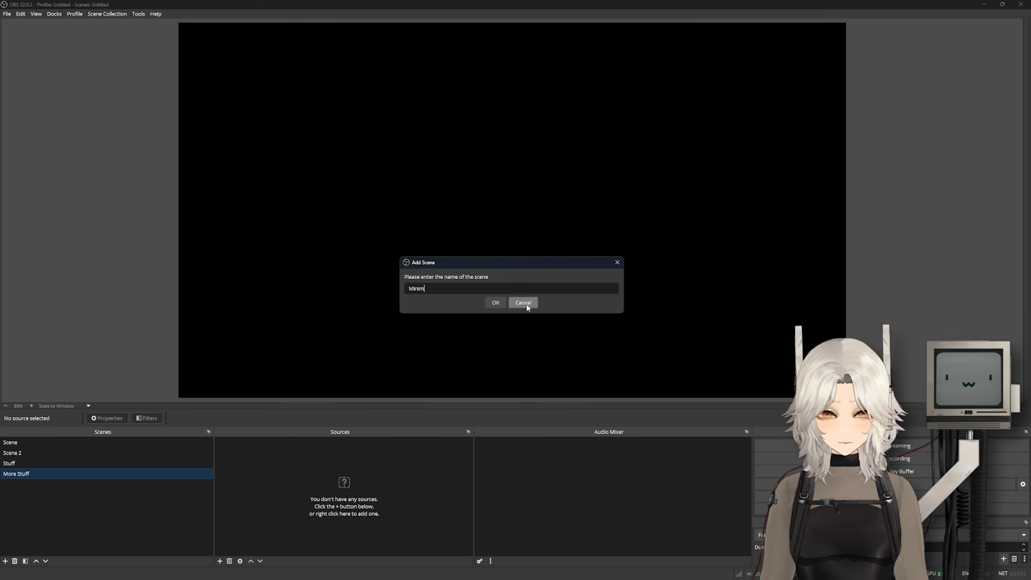
{"action": "key", "text": "Return"}
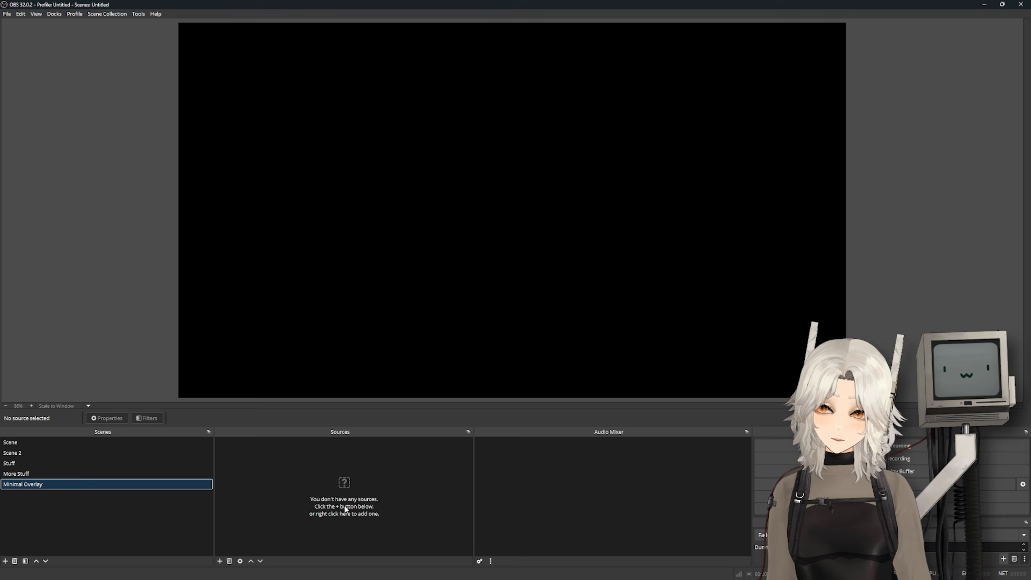
Add a new Gradient source to the Minimal Overlay scene, keeping the suggested name and leaving its properties open
{"action": "right_click", "coordinate": [276, 457]}
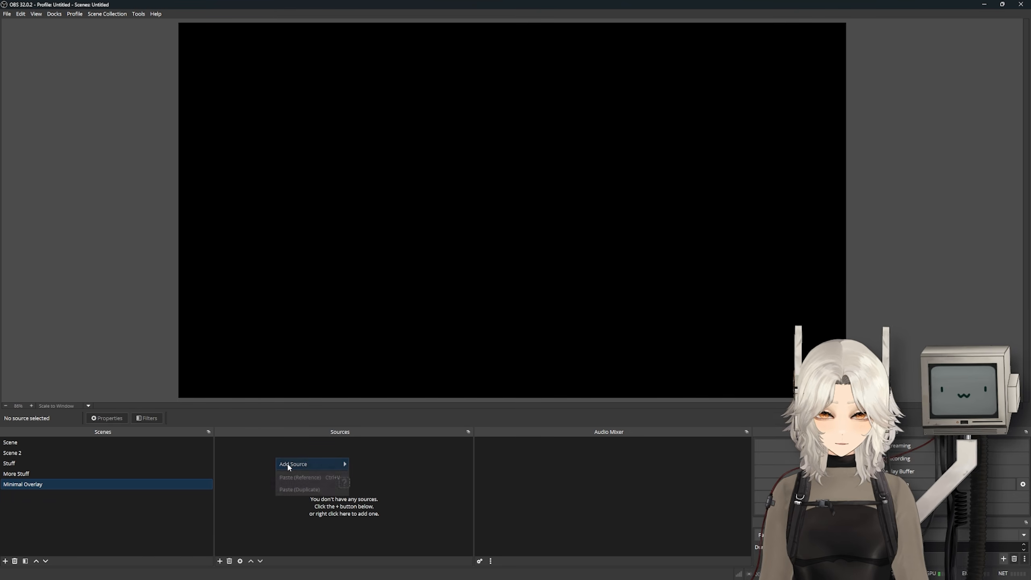
{"action": "mouse_move", "coordinate": [295, 464]}
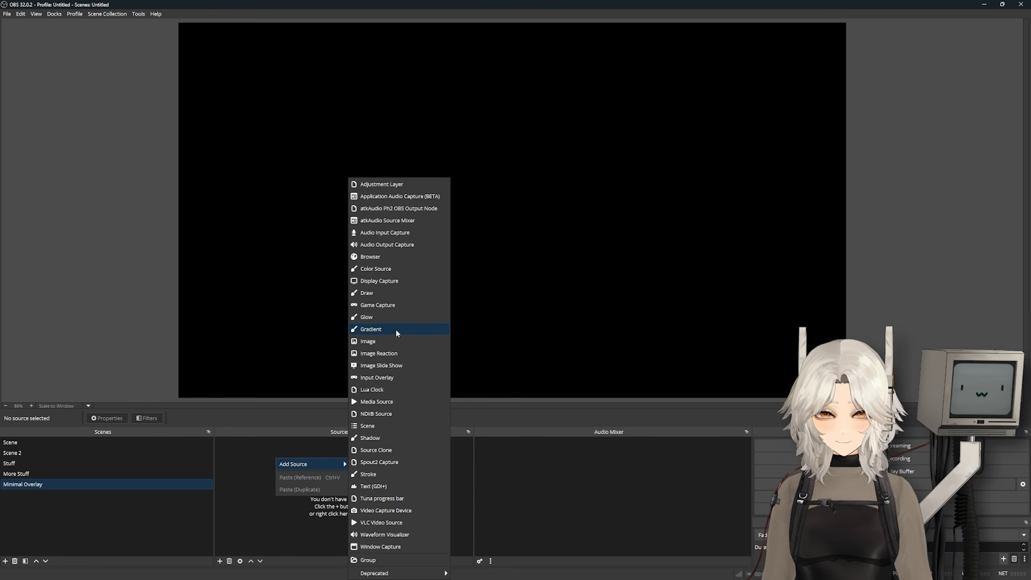
{"action": "left_click", "coordinate": [381, 329]}
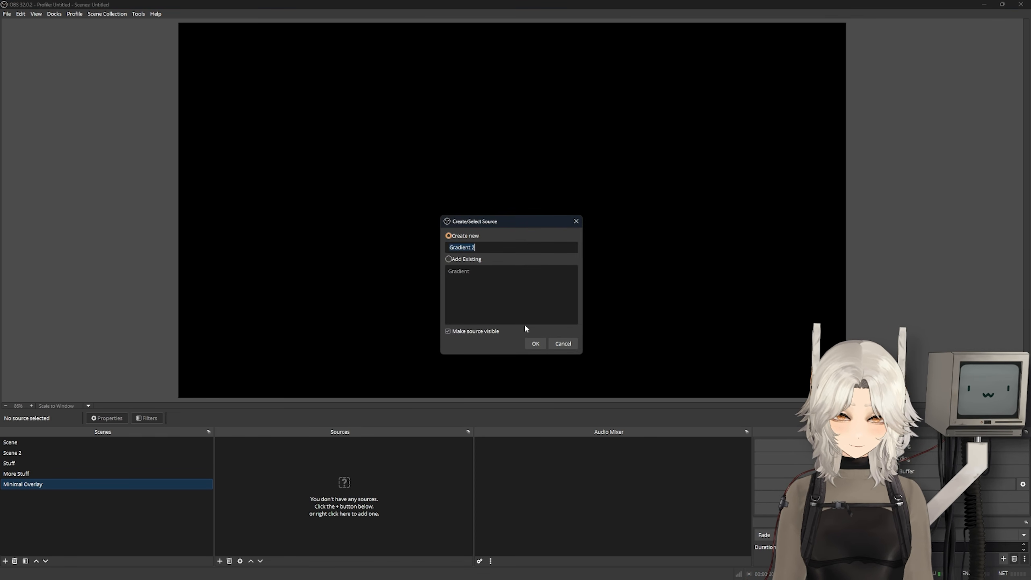
{"action": "left_click", "coordinate": [534, 343]}
{"action": "left_click_drag", "start_coordinate": [485, 152], "coordinate": [189, 101]}
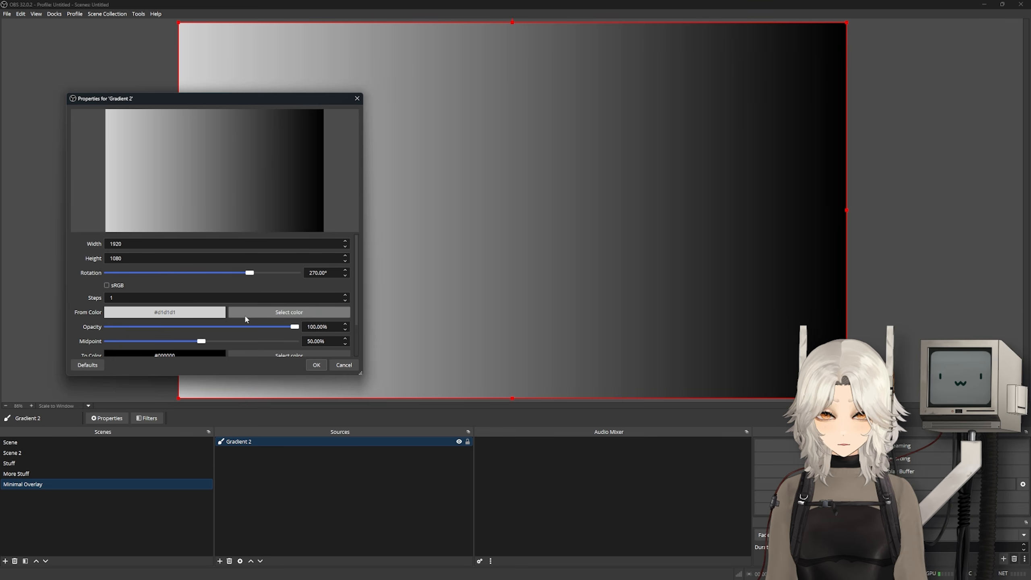
Set the gradient's From Color to red #d10c0c
{"action": "left_click", "coordinate": [289, 312]}
{"action": "left_click", "coordinate": [266, 176]}
{"action": "left_click_drag", "start_coordinate": [266, 179], "coordinate": [280, 165]}
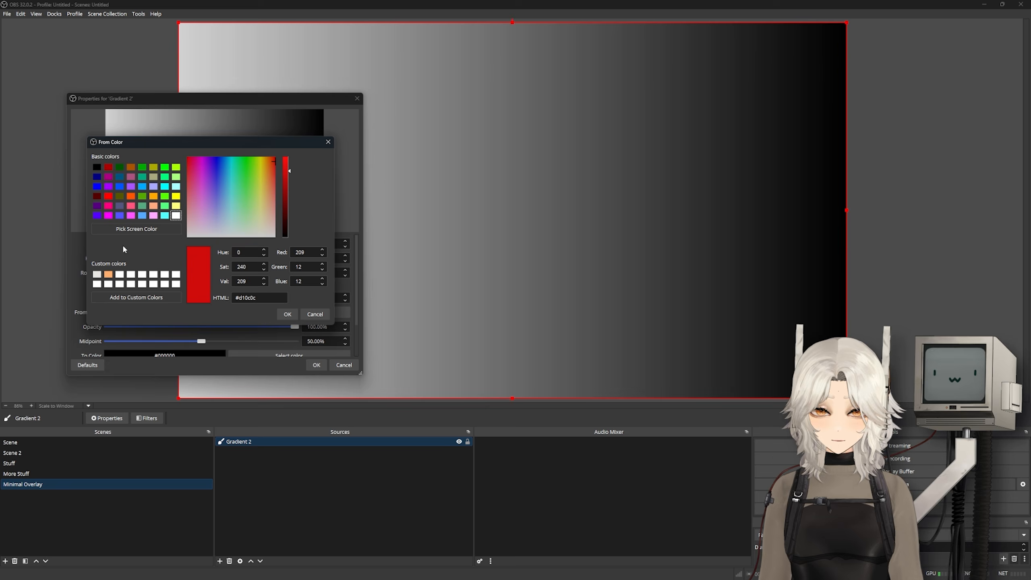
{"action": "left_click", "coordinate": [287, 314]}
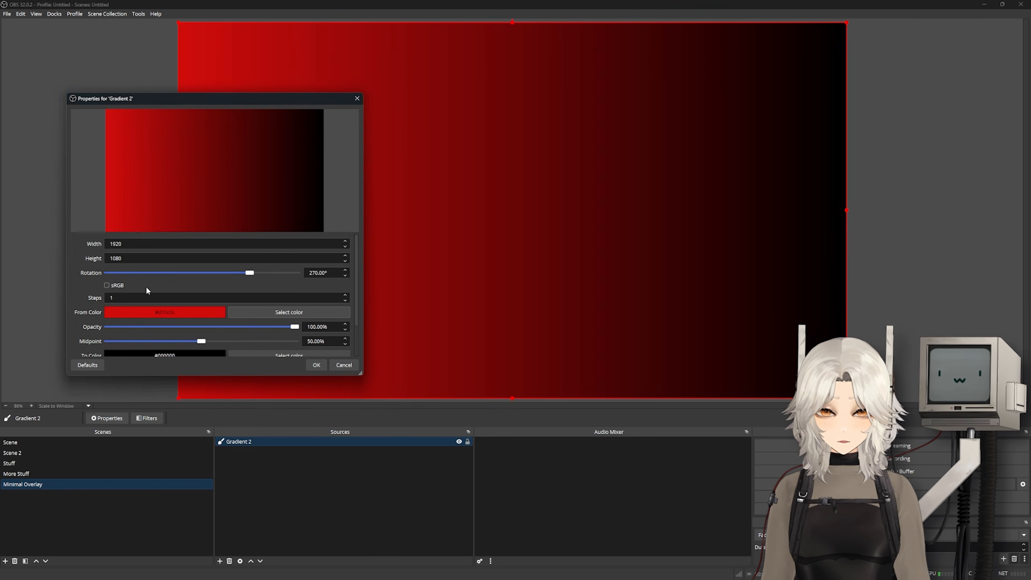
Set the gradient's rotation to 0° and its midpoint to 40%, and apply the properties
{"action": "left_click_drag", "start_coordinate": [253, 277], "coordinate": [100, 275]}
{"action": "scroll", "coordinate": [178, 299], "scroll_direction": "down", "scroll_amount": 2}
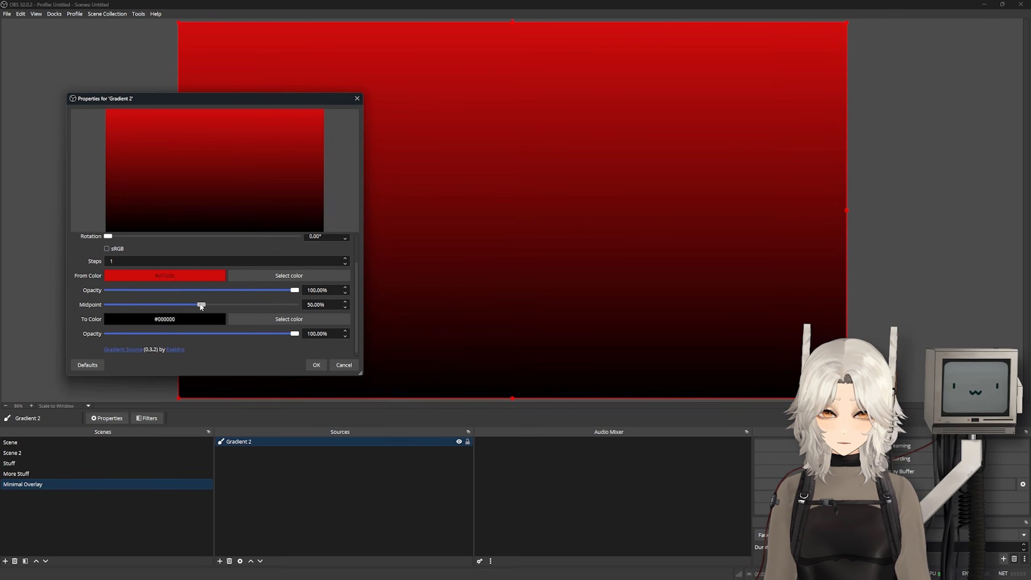
{"action": "left_click_drag", "start_coordinate": [200, 305], "coordinate": [182, 304]}
{"action": "scroll", "coordinate": [260, 329], "scroll_direction": "up", "scroll_amount": 2}
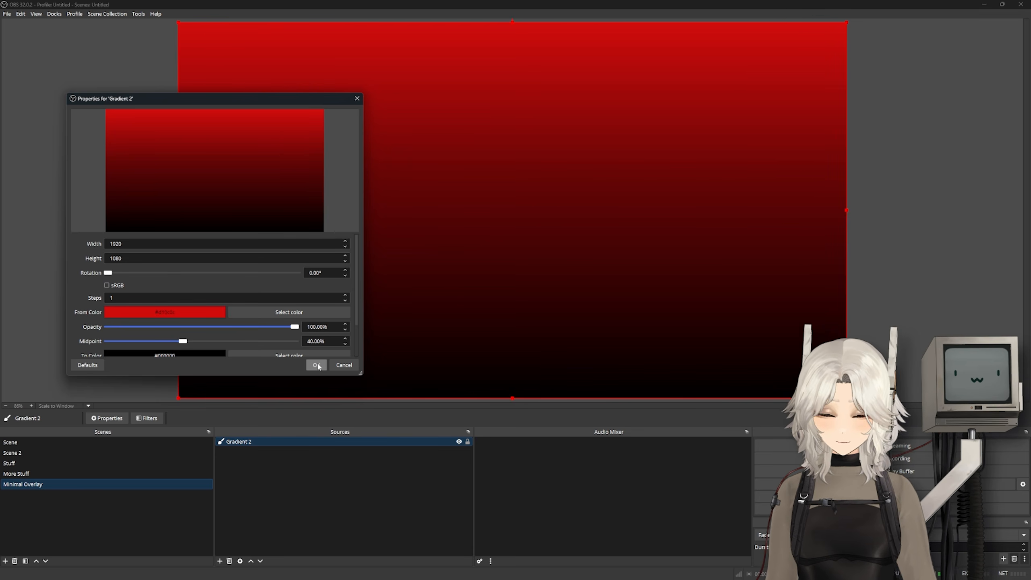
{"action": "left_click", "coordinate": [316, 364]}
Try out a full-screen color source in red #ff0000 and remove it from the scene
{"action": "right_click", "coordinate": [289, 470]}
{"action": "mouse_move", "coordinate": [313, 477]}
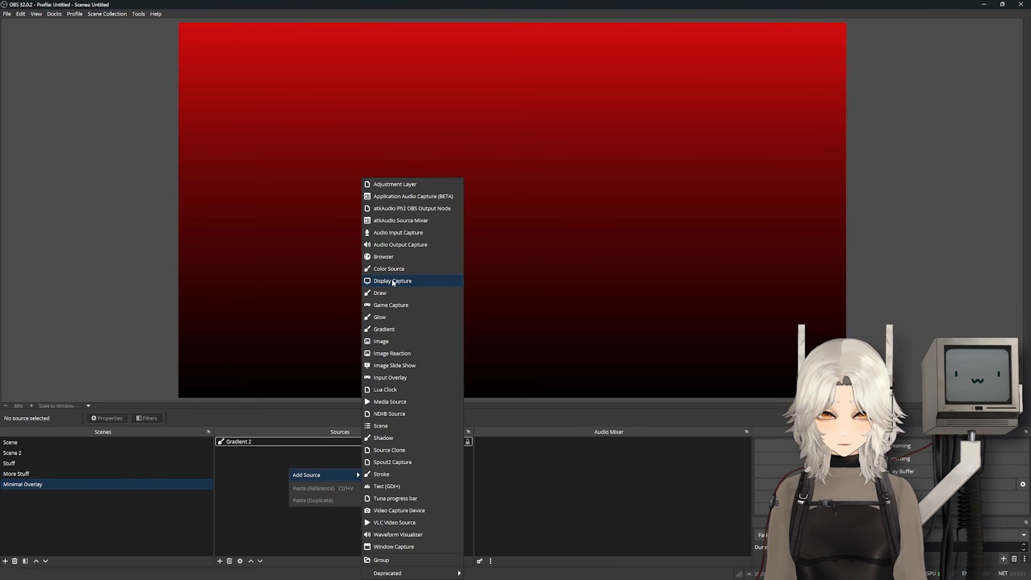
{"action": "left_click", "coordinate": [394, 282]}
{"action": "left_click", "coordinate": [534, 342]}
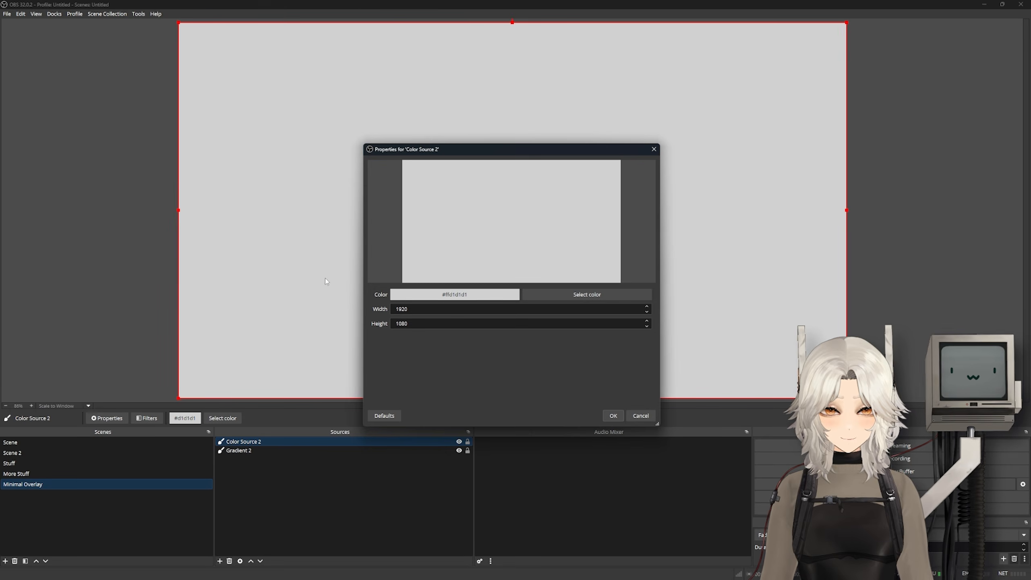
{"action": "left_click", "coordinate": [612, 294]}
{"action": "left_click", "coordinate": [405, 240]}
{"action": "left_click", "coordinate": [584, 372]}
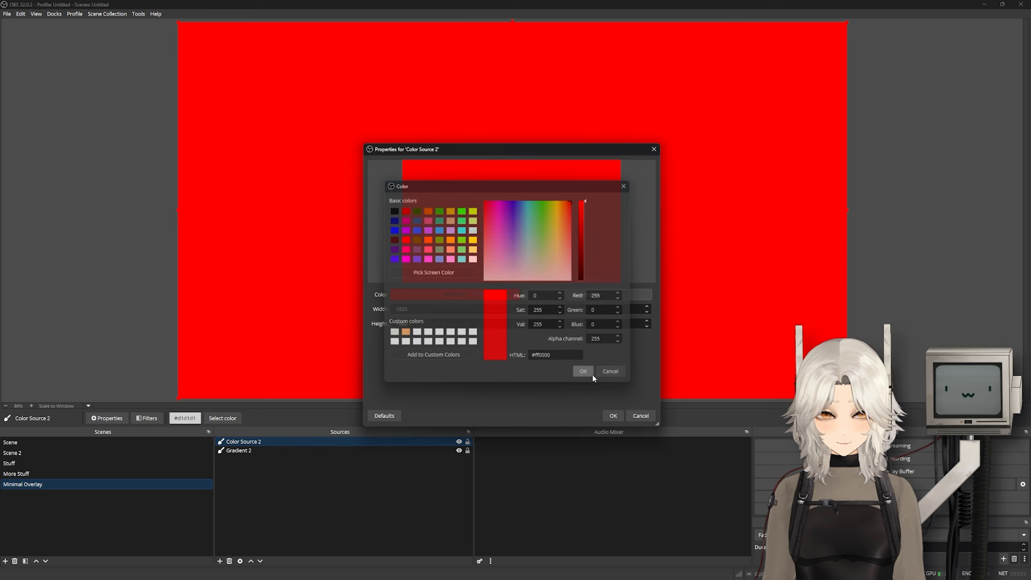
{"action": "left_click", "coordinate": [613, 416]}
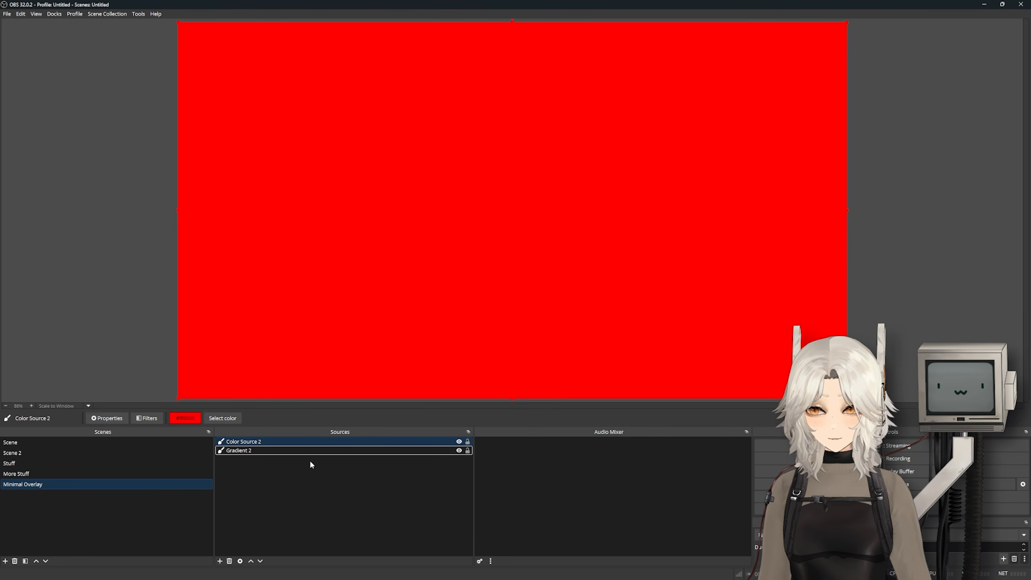
{"action": "key", "text": "Delete"}
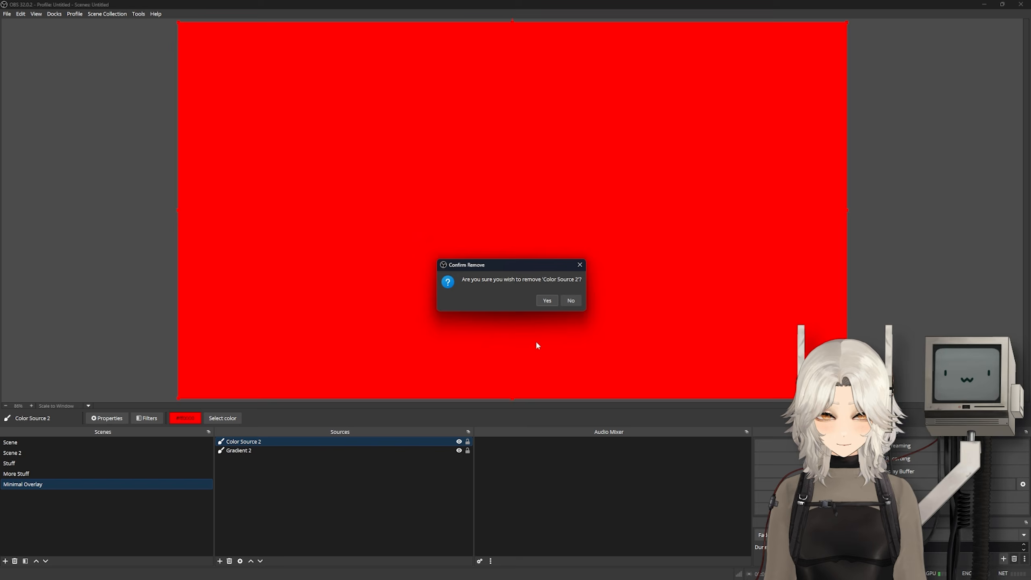
{"action": "left_click", "coordinate": [544, 299]}
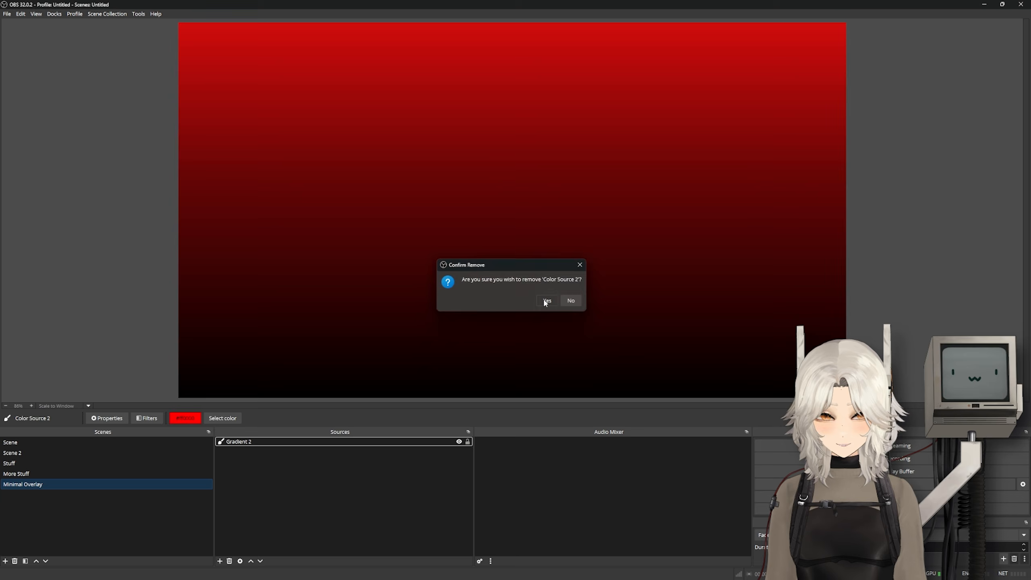
Add an Advanced Mask effect filter to the gradient source, keeping the default filter name
{"action": "left_click", "coordinate": [236, 443]}
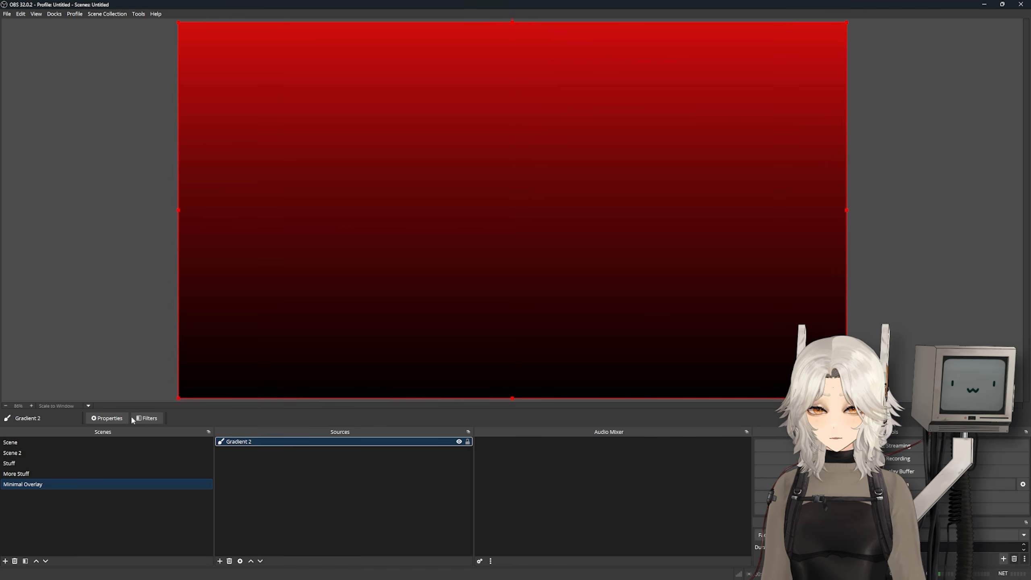
{"action": "right_click", "coordinate": [236, 440]}
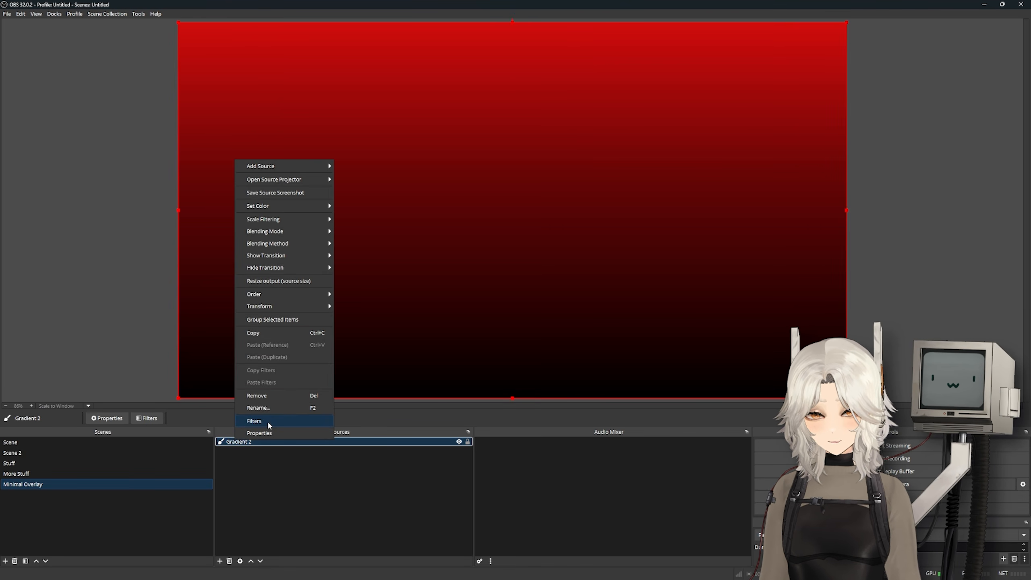
{"action": "left_click", "coordinate": [146, 418]}
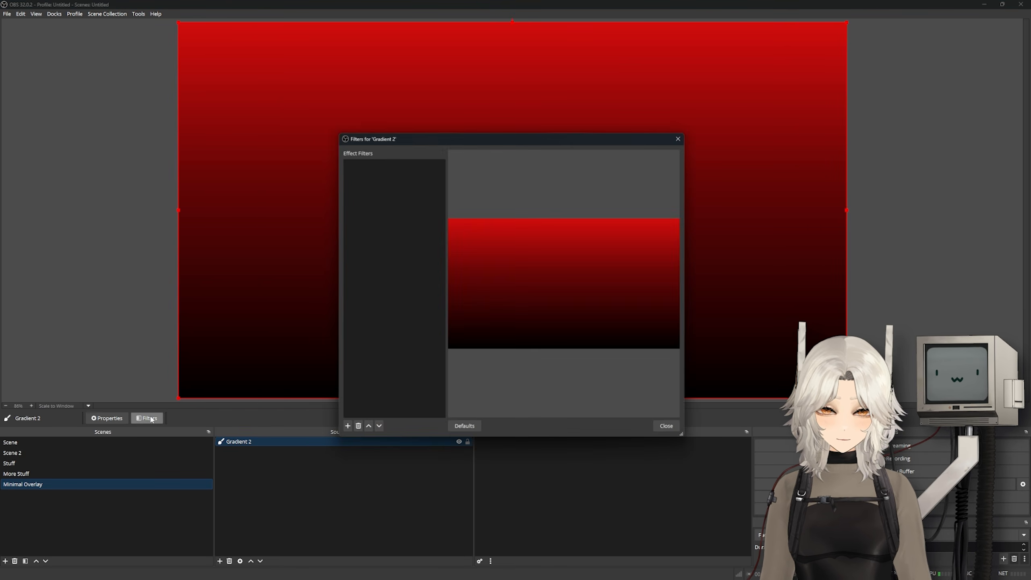
{"action": "right_click", "coordinate": [358, 172]}
{"action": "mouse_move", "coordinate": [369, 178]}
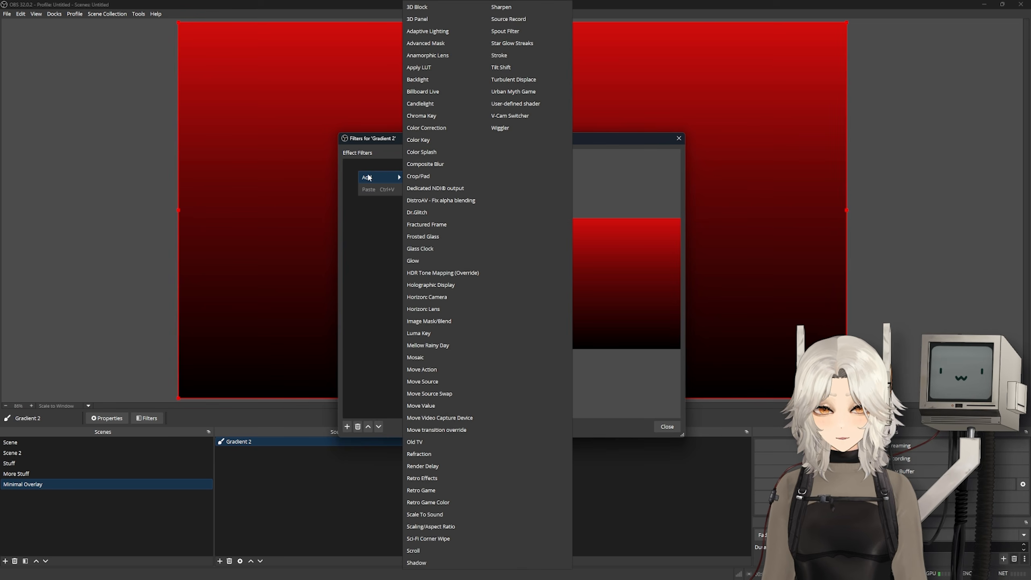
{"action": "left_click", "coordinate": [429, 44]}
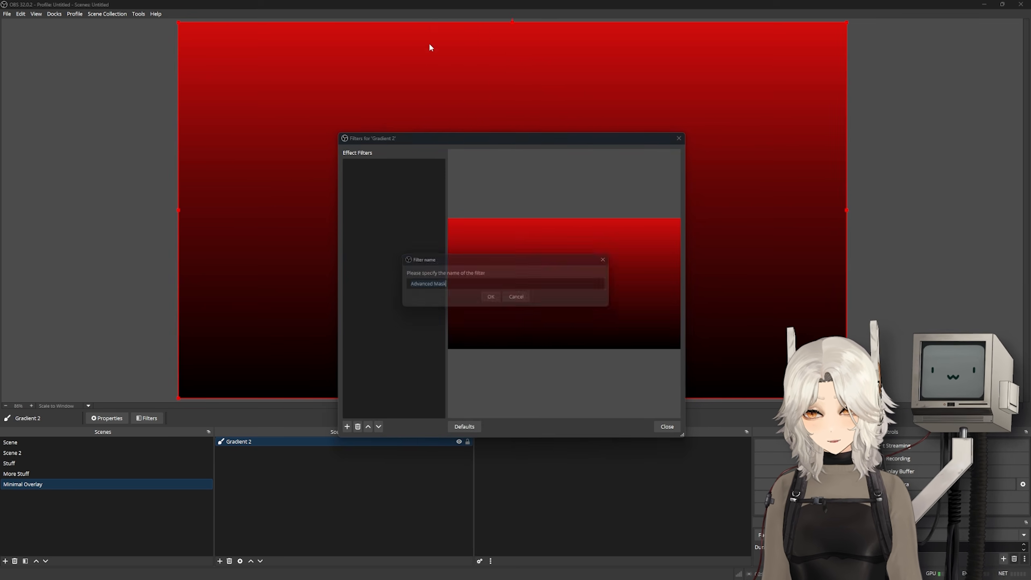
{"action": "left_click", "coordinate": [490, 301]}
Try the Circle, Ellipse, Regular Polygon, Star and Heart mask shapes, and return the shape to Rectangle
{"action": "left_click", "coordinate": [518, 251]}
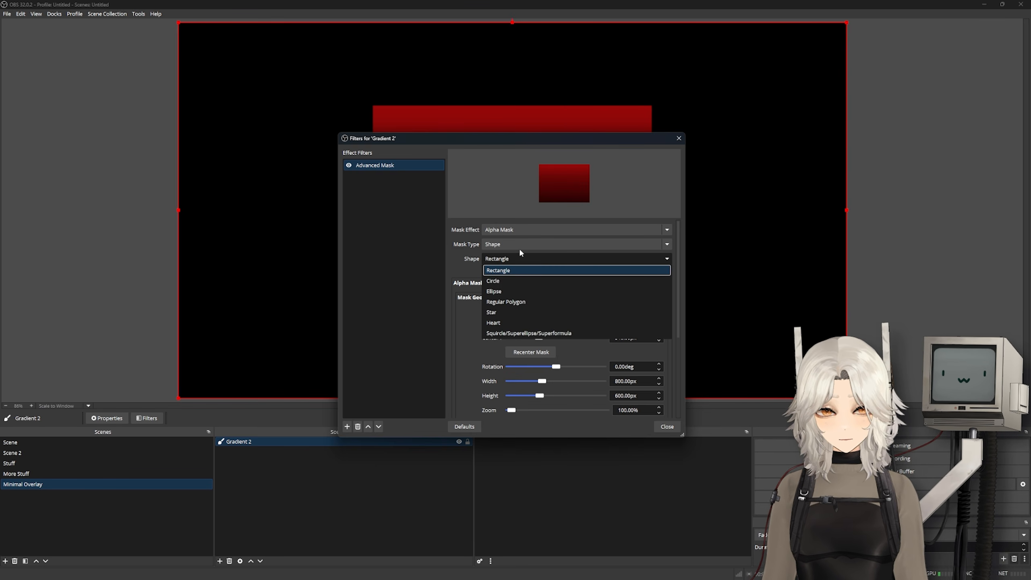
{"action": "left_click", "coordinate": [508, 282]}
{"action": "left_click", "coordinate": [511, 255]}
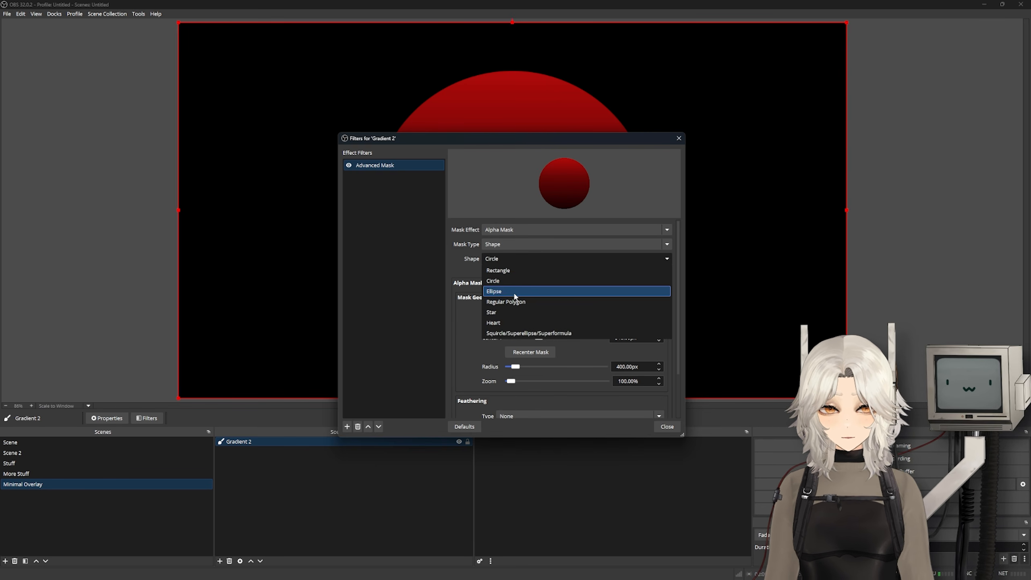
{"action": "left_click", "coordinate": [513, 293]}
{"action": "left_click", "coordinate": [526, 260]}
{"action": "left_click", "coordinate": [518, 302]}
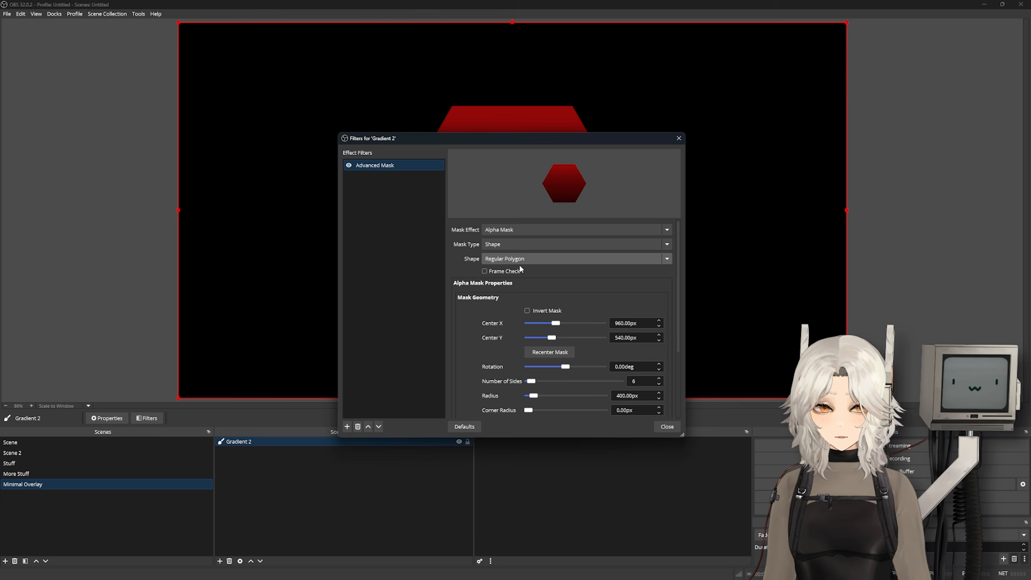
{"action": "left_click", "coordinate": [521, 260]}
{"action": "left_click", "coordinate": [511, 312]}
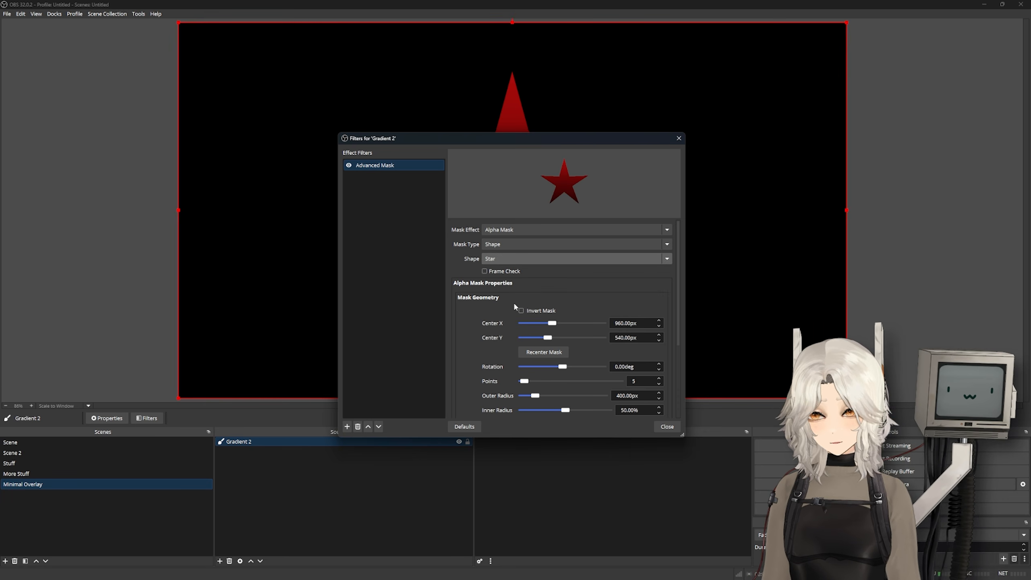
{"action": "left_click", "coordinate": [529, 260]}
{"action": "left_click", "coordinate": [516, 322]}
{"action": "left_click", "coordinate": [540, 260]}
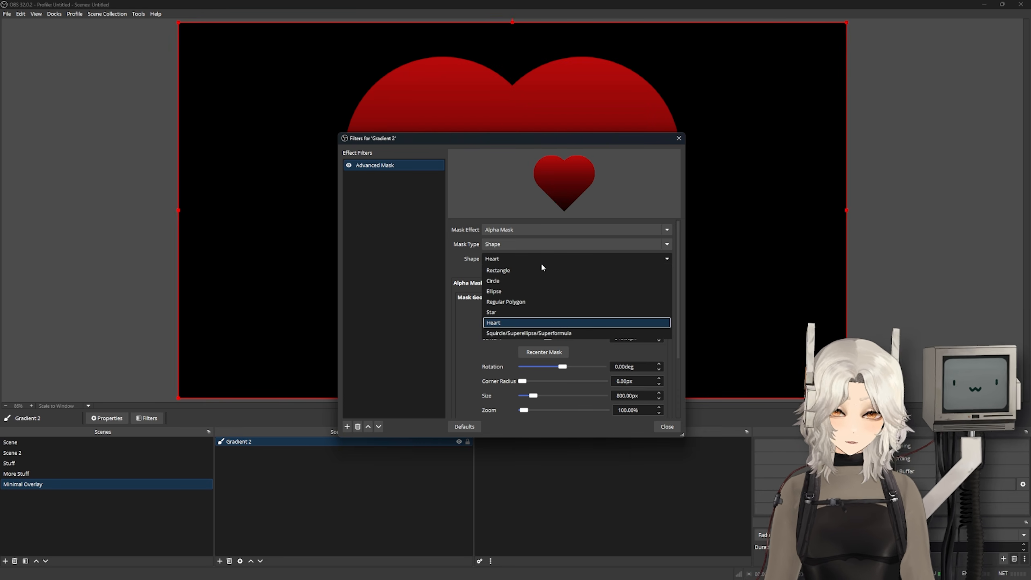
{"action": "left_click", "coordinate": [533, 271]}
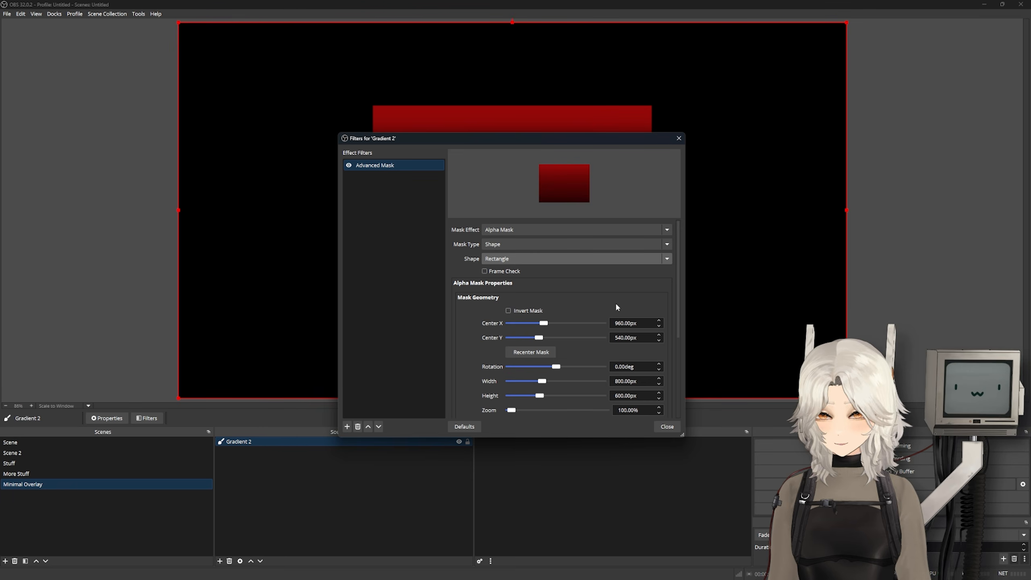
Set the rectangular mask's width and height to 500 px each
{"action": "scroll", "coordinate": [616, 362], "scroll_direction": "down", "scroll_amount": 3}
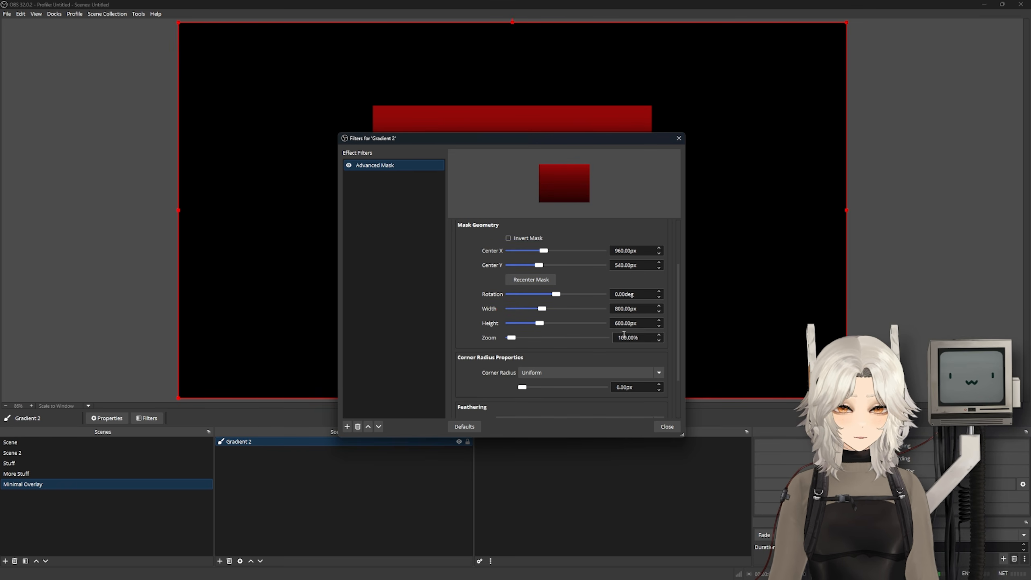
{"action": "left_click", "coordinate": [616, 309]}
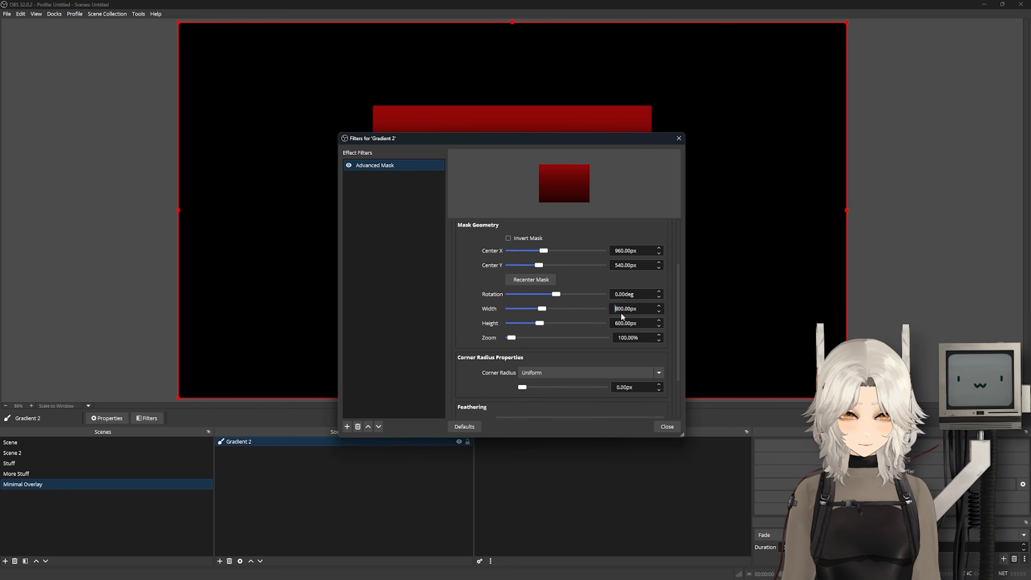
{"action": "key", "text": "Delete"}
{"action": "type", "text": "5"}
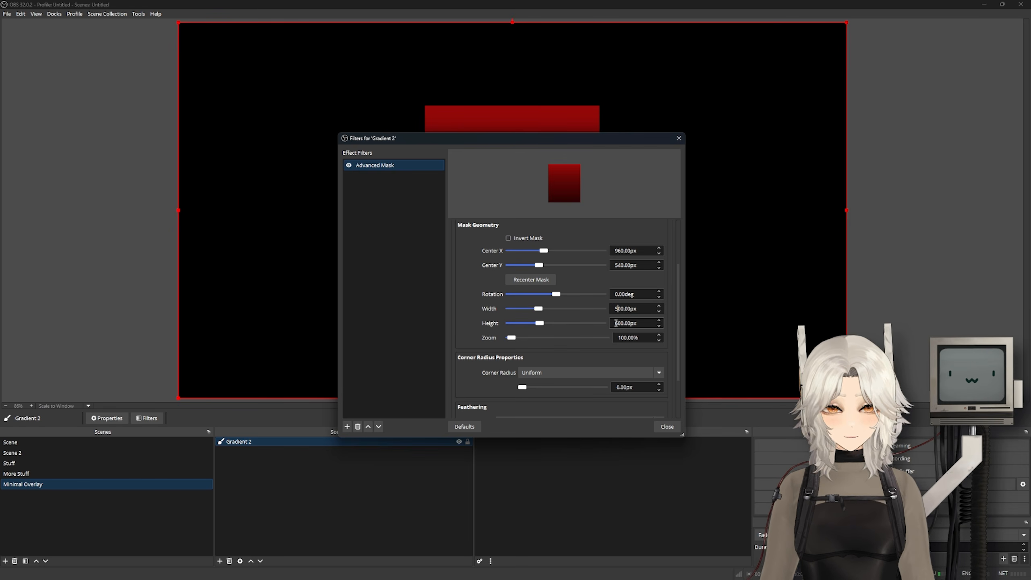
{"action": "left_click", "coordinate": [616, 323]}
{"action": "key", "text": "Delete"}
{"action": "type", "text": "5"}
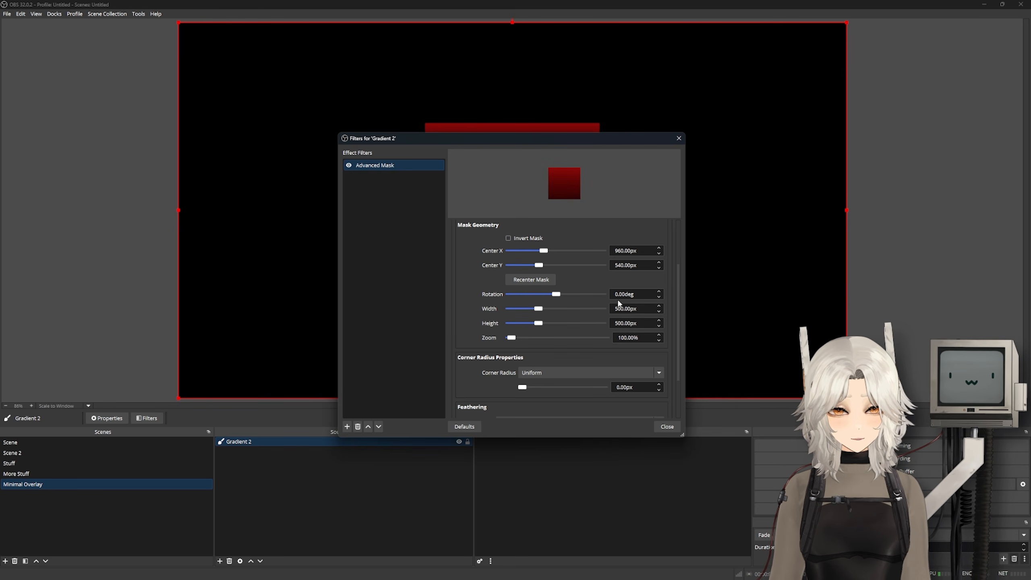
Rotate the mask to 45 degrees and set its uniform corner radius to 34 px
{"action": "left_click_drag", "start_coordinate": [627, 297], "coordinate": [574, 291]}
{"action": "type", "text": "45"}
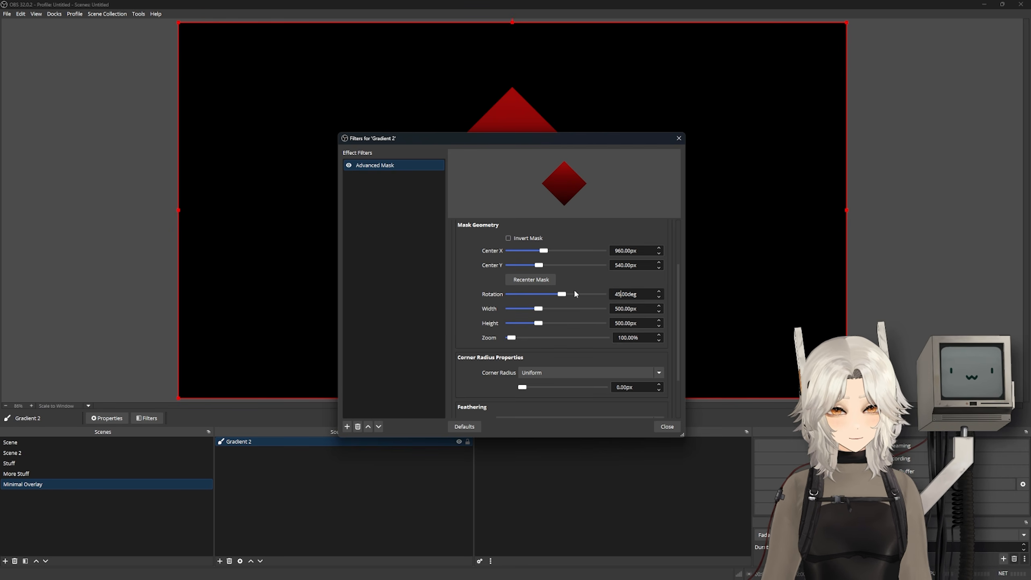
{"action": "scroll", "coordinate": [506, 378], "scroll_direction": "down", "scroll_amount": 1}
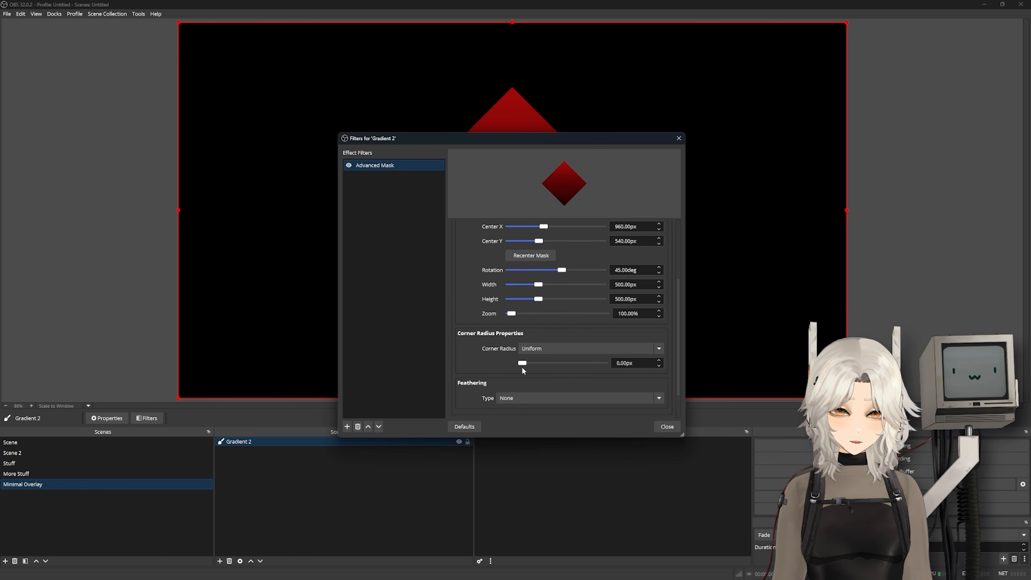
{"action": "left_click_drag", "start_coordinate": [521, 364], "coordinate": [525, 364]}
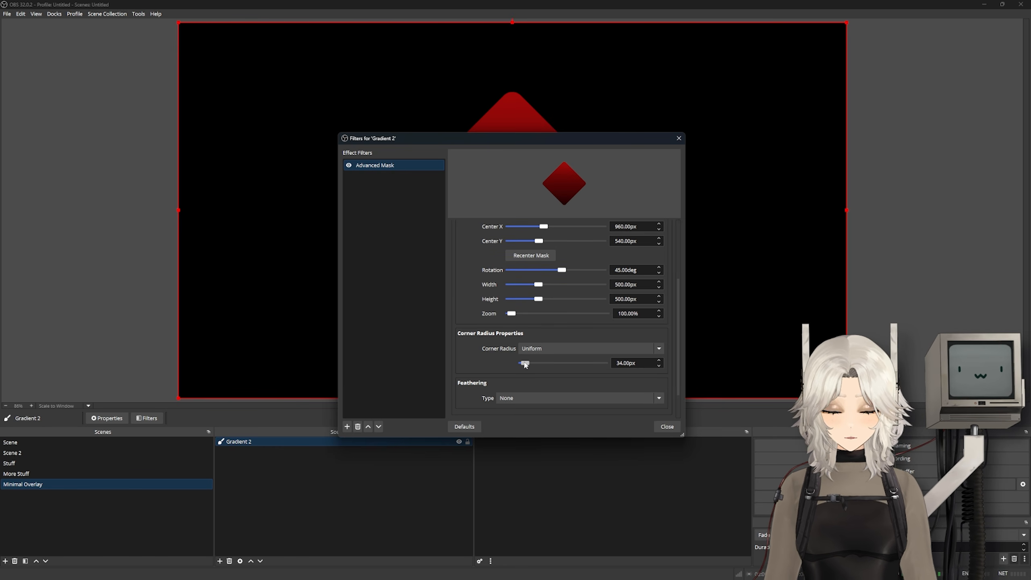
{"action": "left_click_drag", "start_coordinate": [506, 140], "coordinate": [189, 76]}
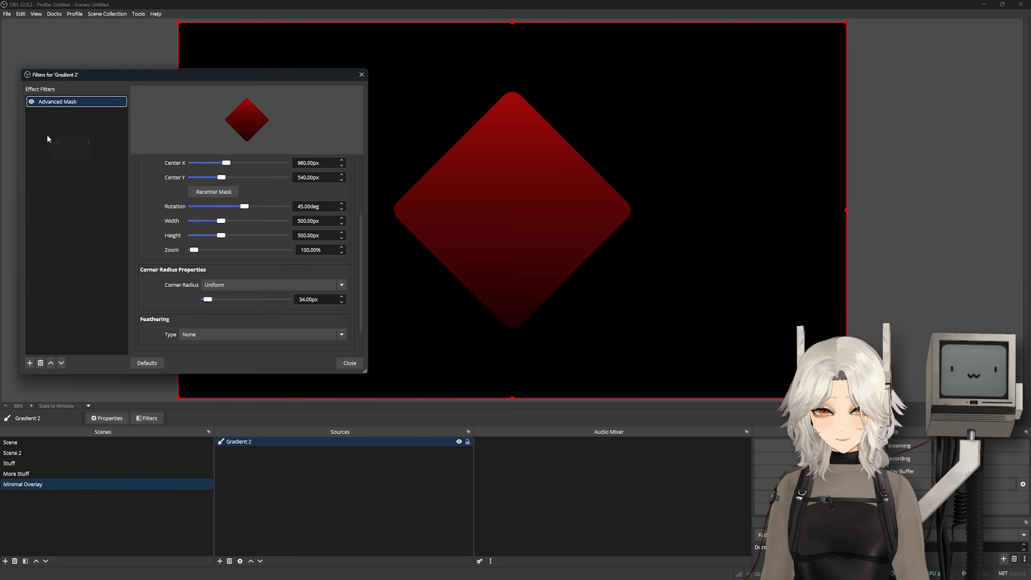
Add a Retro Effects filter to the gradient source below the Advanced Mask filter
{"action": "right_click", "coordinate": [47, 136]}
{"action": "mouse_move", "coordinate": [60, 143]}
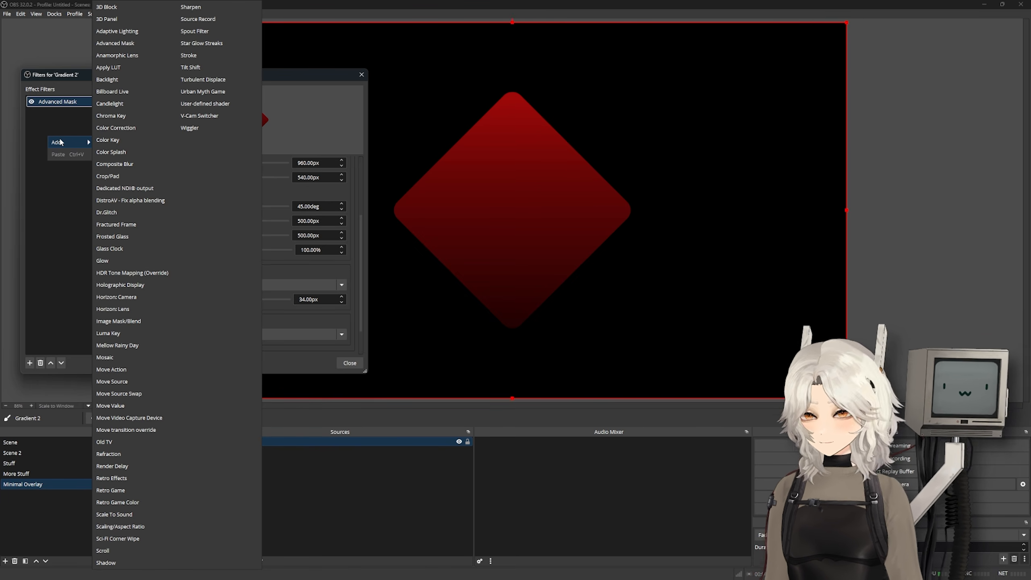
{"action": "left_click", "coordinate": [112, 478]}
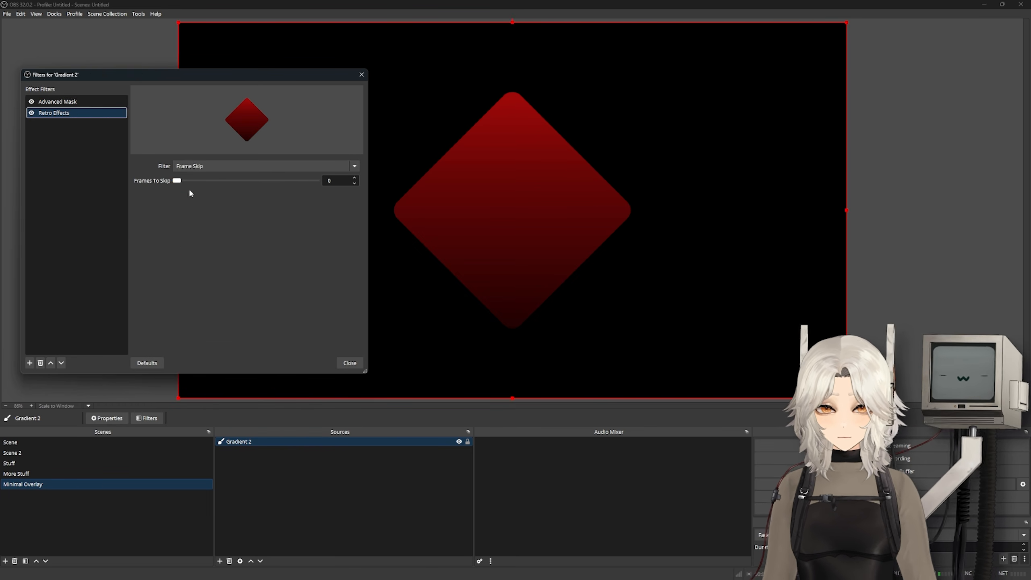
Add an outer Stroke filter with a dark red #550000 fill, 7 px stroke size and 13 px offset
{"action": "right_click", "coordinate": [31, 146]}
{"action": "mouse_move", "coordinate": [46, 152]}
{"action": "left_click", "coordinate": [179, 55]}
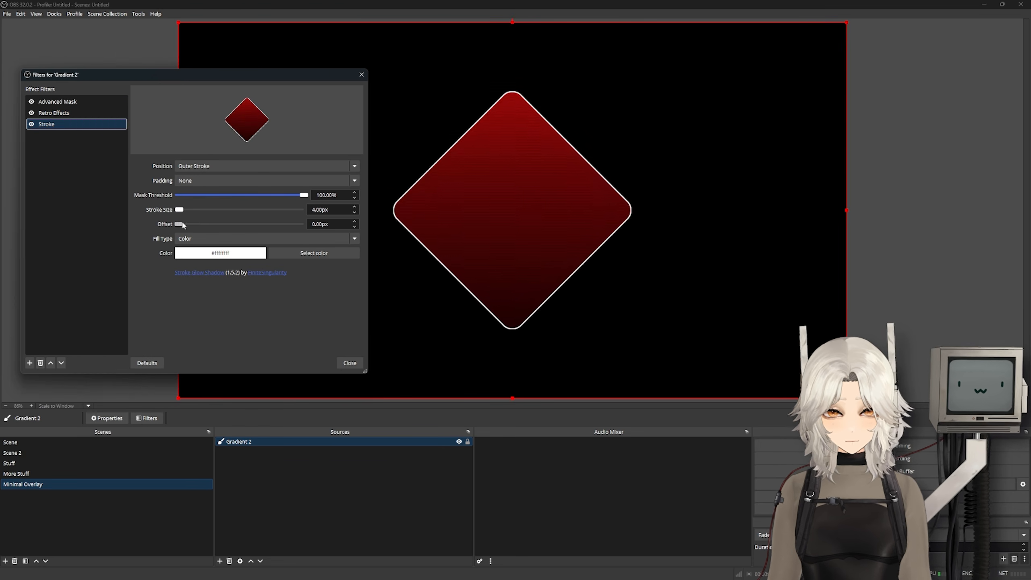
{"action": "left_click", "coordinate": [315, 253]}
{"action": "left_click_drag", "start_coordinate": [179, 225], "coordinate": [178, 209]}
{"action": "left_click", "coordinate": [88, 176]}
{"action": "left_click", "coordinate": [266, 309]}
{"action": "left_click", "coordinate": [315, 252]}
{"action": "left_click", "coordinate": [76, 176]}
{"action": "left_click", "coordinate": [267, 308]}
{"action": "left_click_drag", "start_coordinate": [181, 224], "coordinate": [180, 224]}
Add a second Retro Effects filter below the Stroke filter and adjust its settings to brighten the red diamond
{"action": "right_click", "coordinate": [55, 155]}
{"action": "mouse_move", "coordinate": [73, 162]}
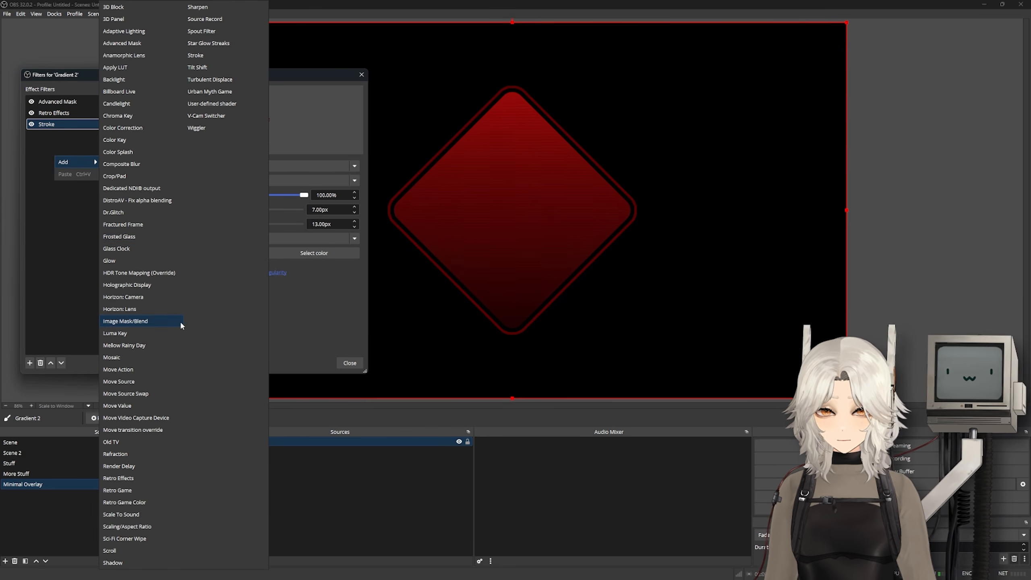
{"action": "left_click", "coordinate": [118, 478]}
{"action": "left_click_drag", "start_coordinate": [183, 210], "coordinate": [177, 211]}
{"action": "left_click_drag", "start_coordinate": [237, 181], "coordinate": [254, 181]}
{"action": "mouse_move", "coordinate": [185, 195]}
{"action": "left_mouse_down"}
{"action": "mouse_move", "coordinate": [202, 195]}
{"action": "mouse_move", "coordinate": [192, 196]}
{"action": "left_mouse_up"}
Close the gradient source's filters and hide the source in the scene
{"action": "left_click", "coordinate": [52, 126]}
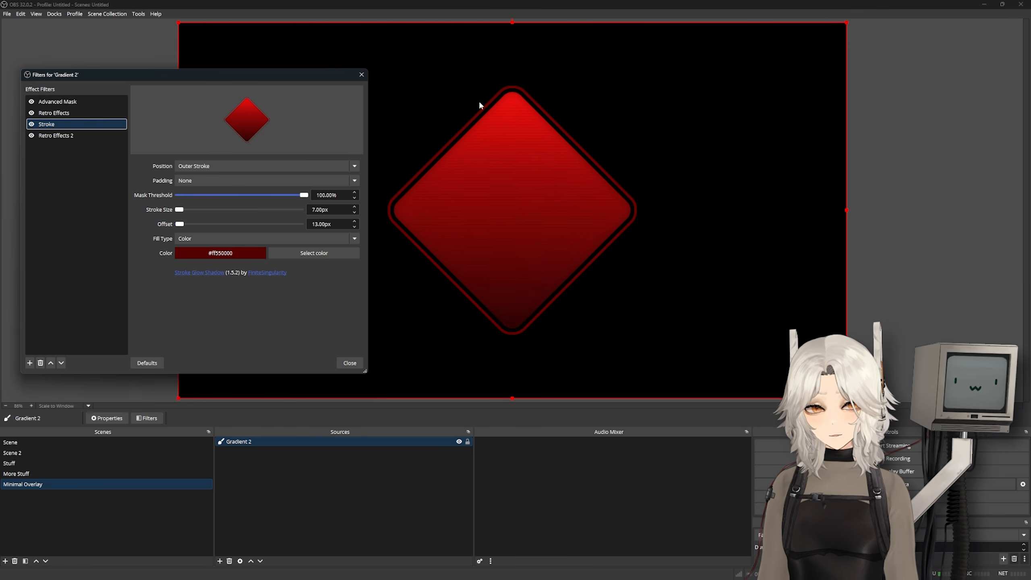
{"action": "left_click", "coordinate": [351, 363]}
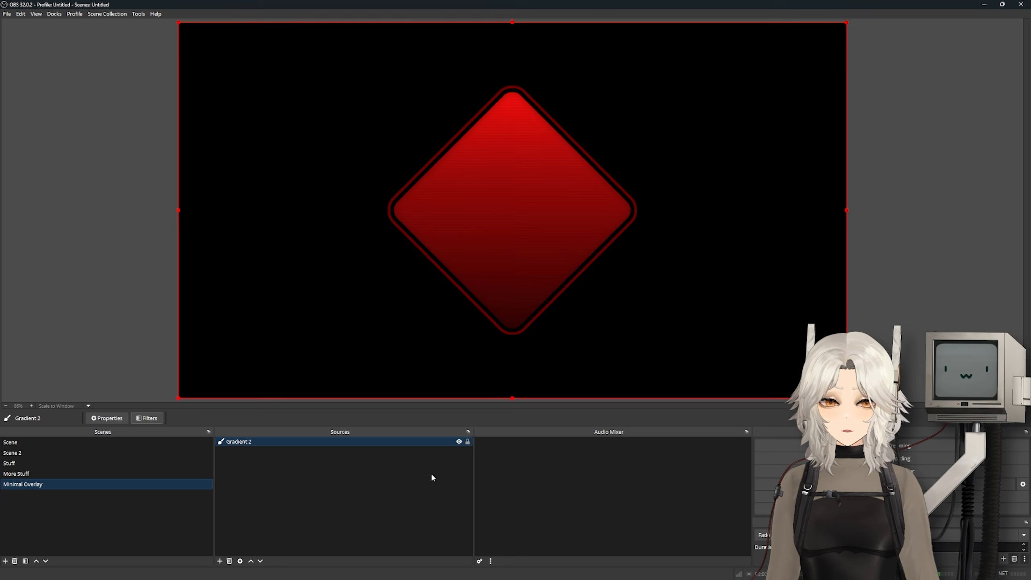
{"action": "left_click", "coordinate": [458, 441]}
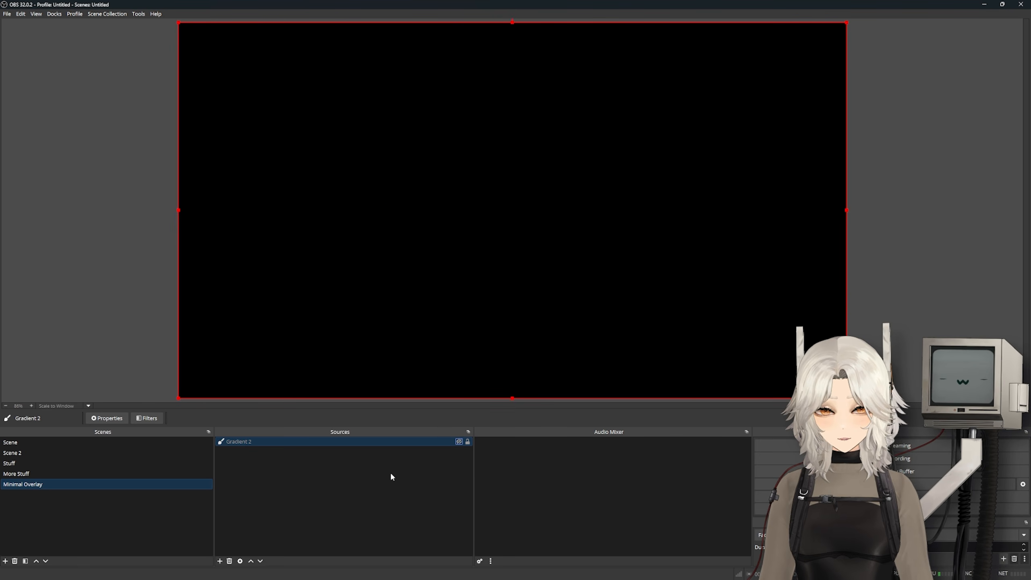
Add a new Color Source named "Vtuber Mask" to the Minimal Overlay scene
{"action": "right_click", "coordinate": [242, 464]}
{"action": "mouse_move", "coordinate": [280, 471]}
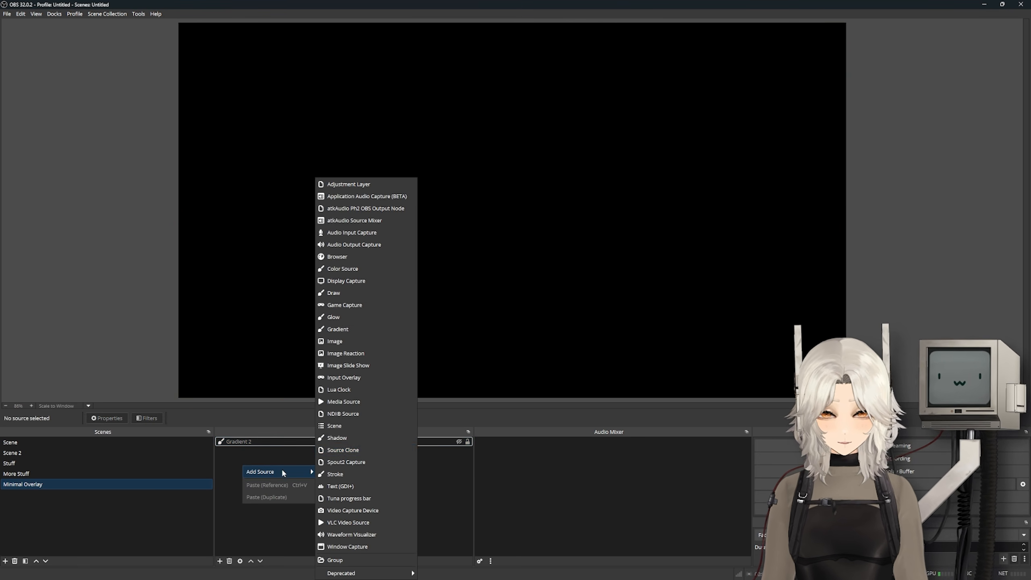
{"action": "left_click", "coordinate": [357, 269]}
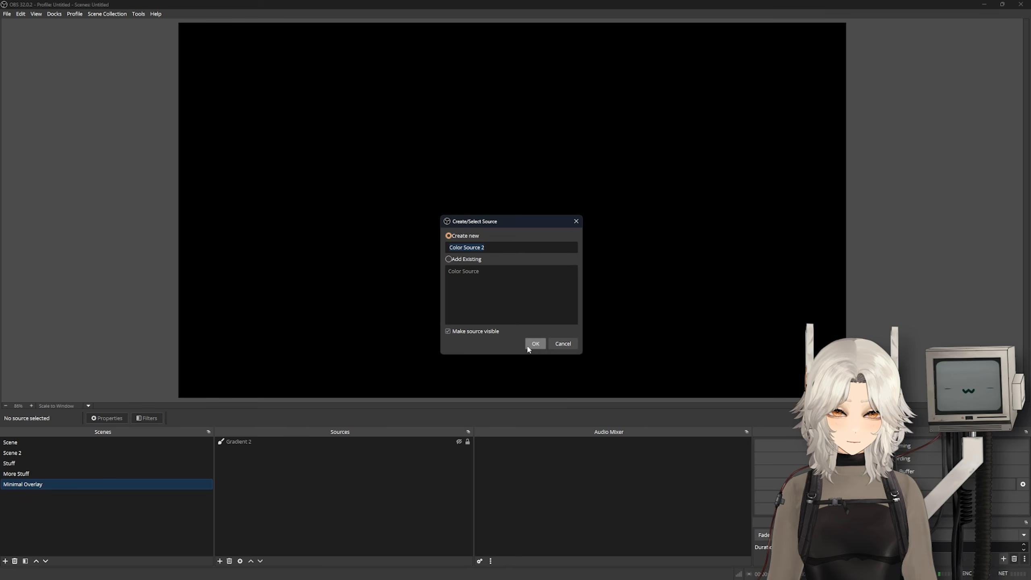
{"action": "type", "text": "Vtuber Mask"}
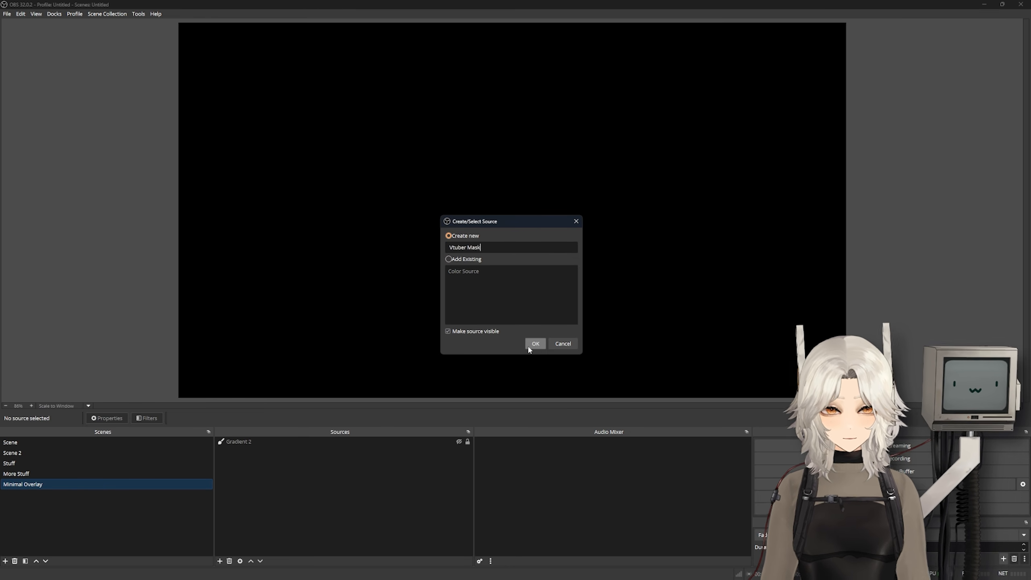
{"action": "key", "text": "Return"}
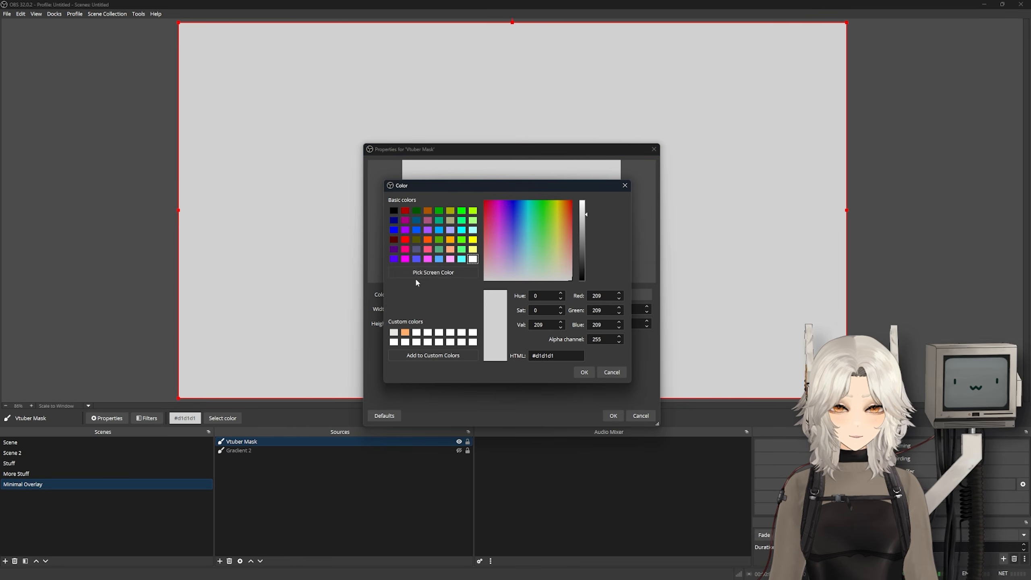
Set the Vtuber Mask source's color to the basic light green #55ff7f and accept its properties
{"action": "left_click", "coordinate": [450, 248]}
{"action": "left_click", "coordinate": [461, 249]}
{"action": "left_click", "coordinate": [584, 372]}
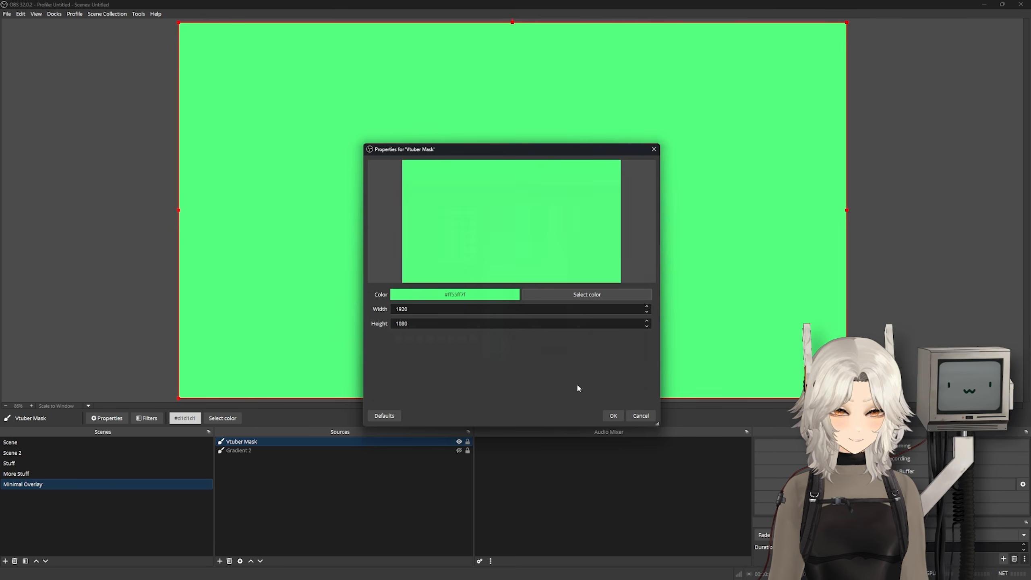
{"action": "left_click", "coordinate": [613, 416]}
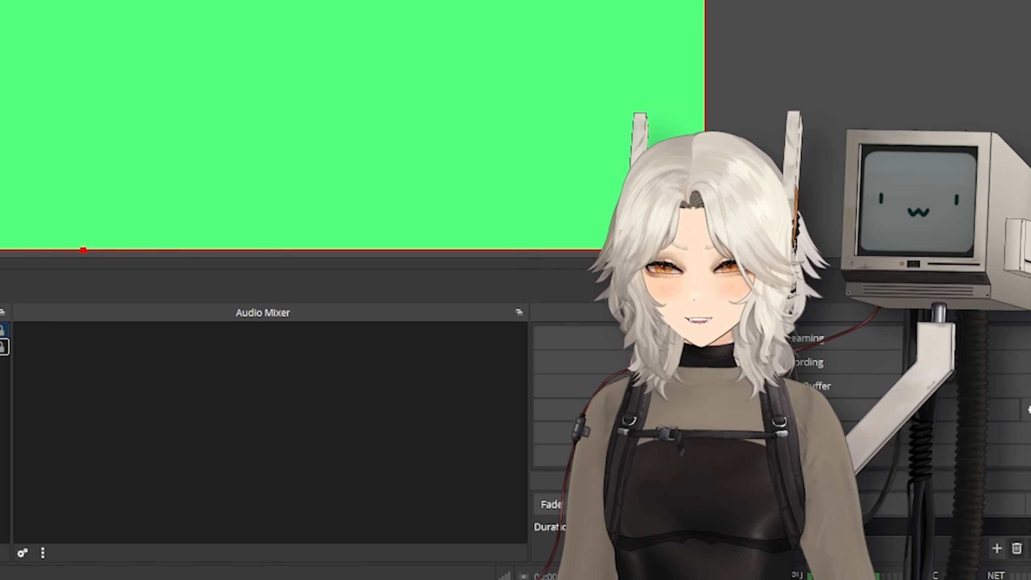
Rename the Gradient 2 source as "Overlay Base"
{"action": "left_click", "coordinate": [250, 461]}
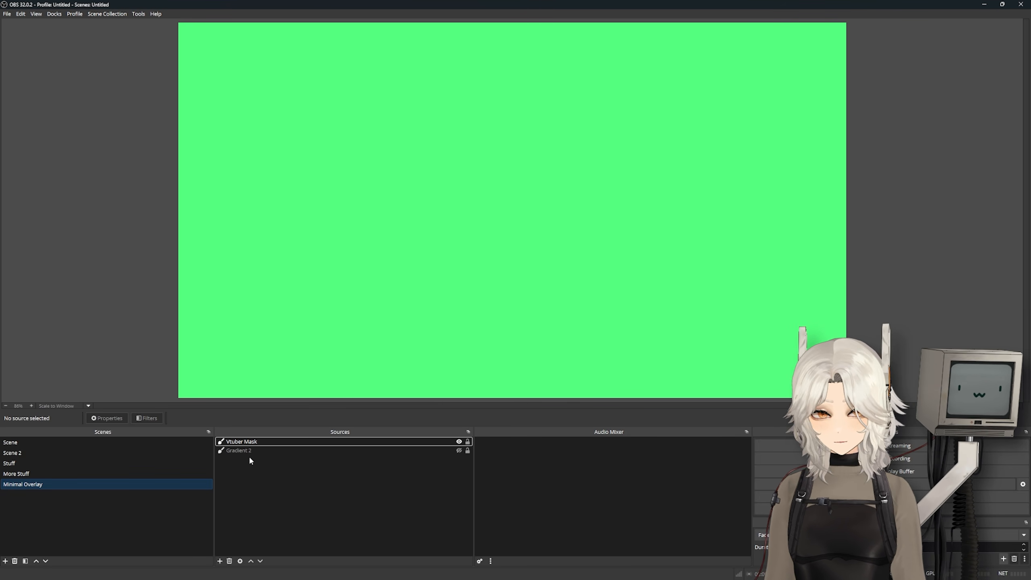
{"action": "left_click", "coordinate": [249, 453]}
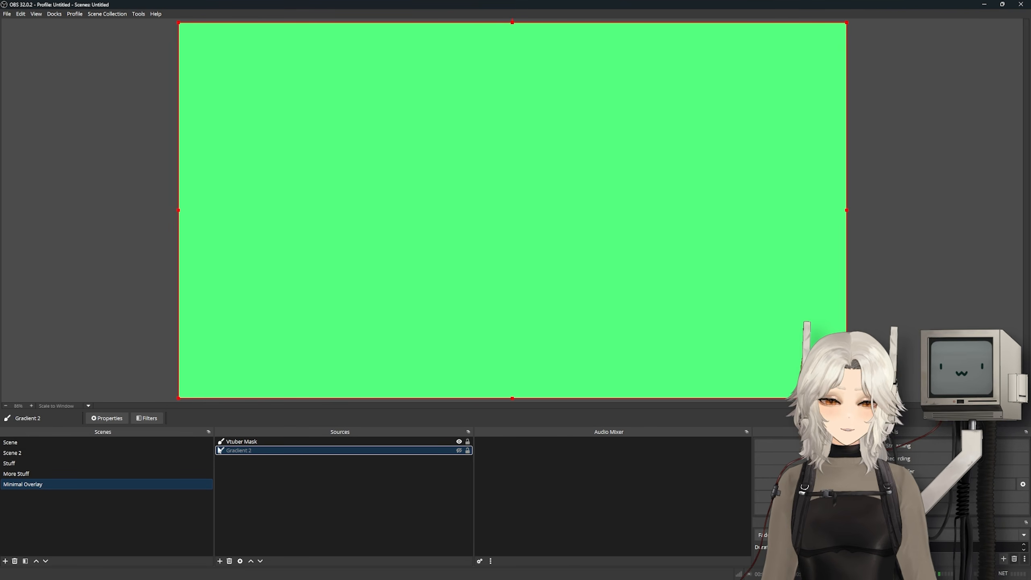
{"action": "right_click", "coordinate": [239, 449]}
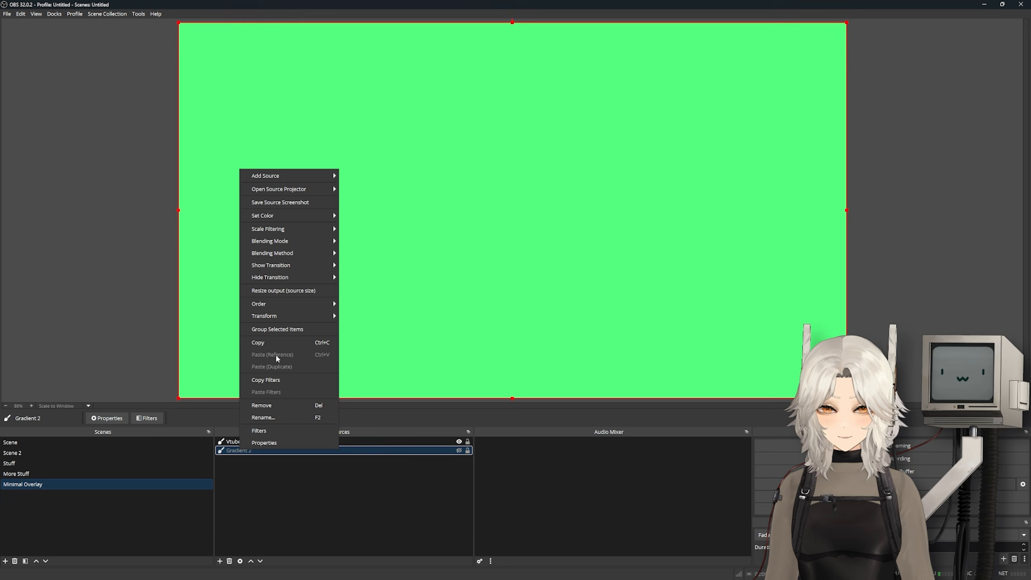
{"action": "left_click", "coordinate": [274, 418]}
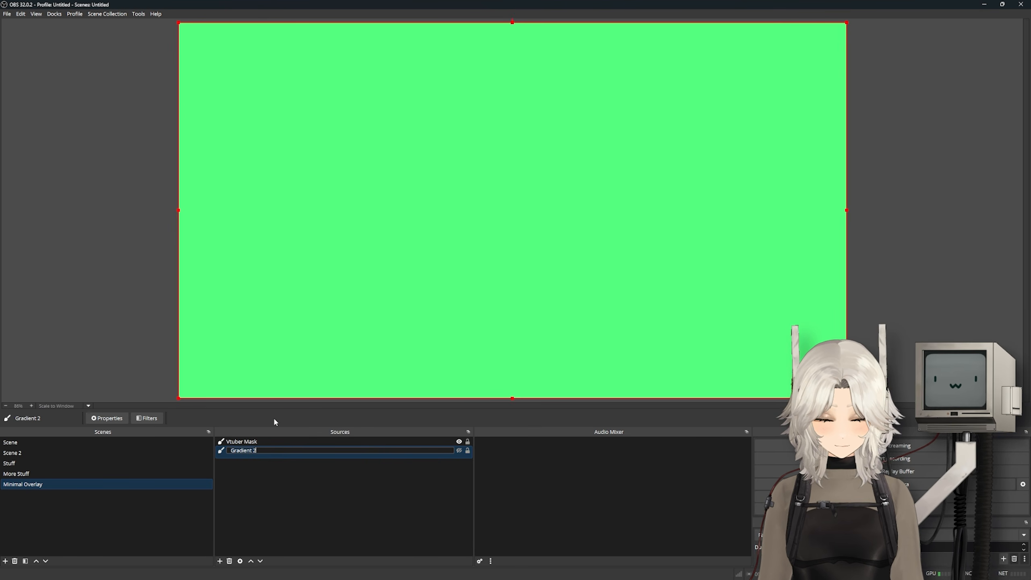
{"action": "type", "text": "Overlay Base"}
{"action": "key", "text": "Return"}
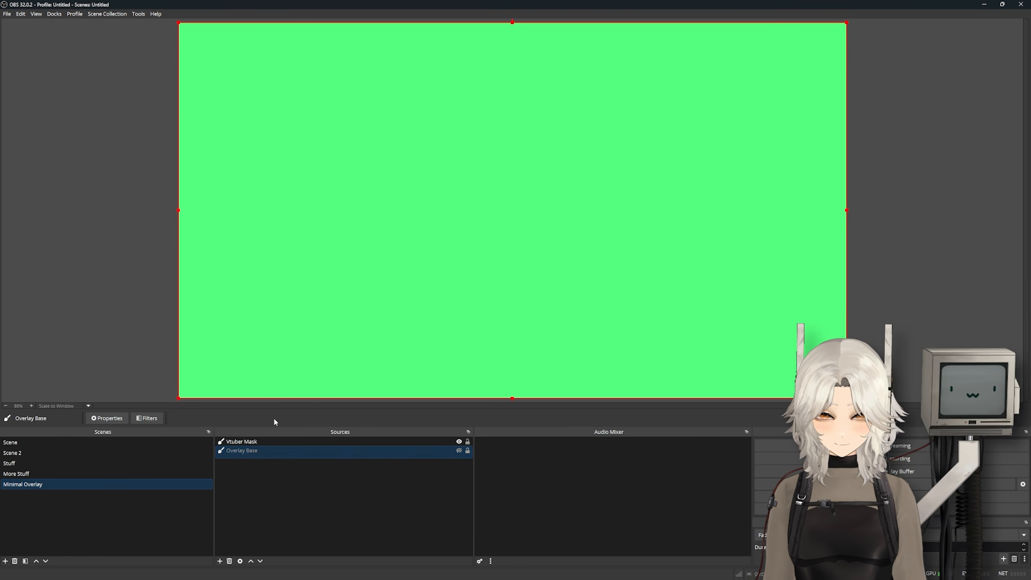
Copy the Advanced Mask filter from the Overlay Base source and close its filters
{"action": "left_click", "coordinate": [146, 418]}
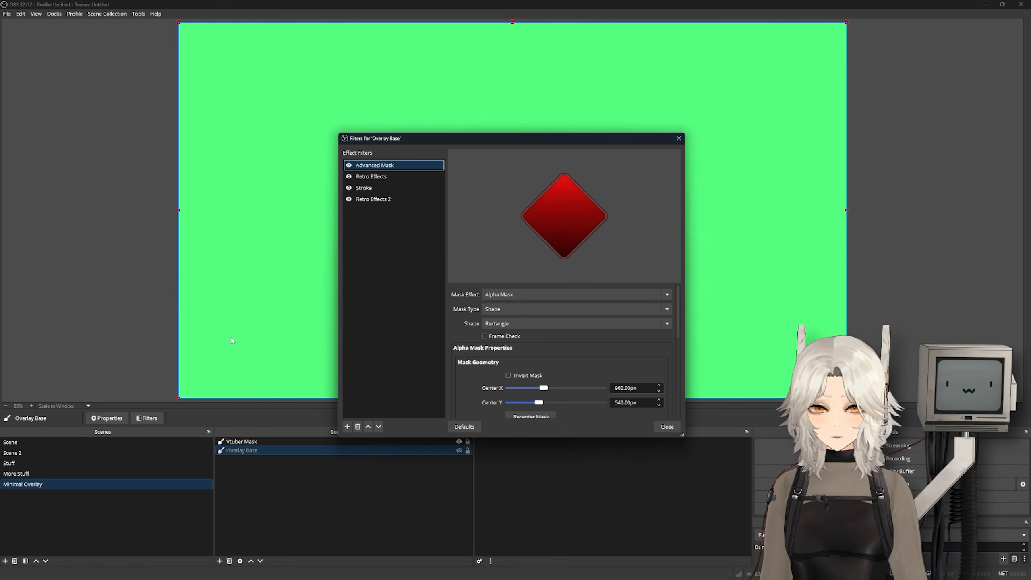
{"action": "right_click", "coordinate": [371, 164]}
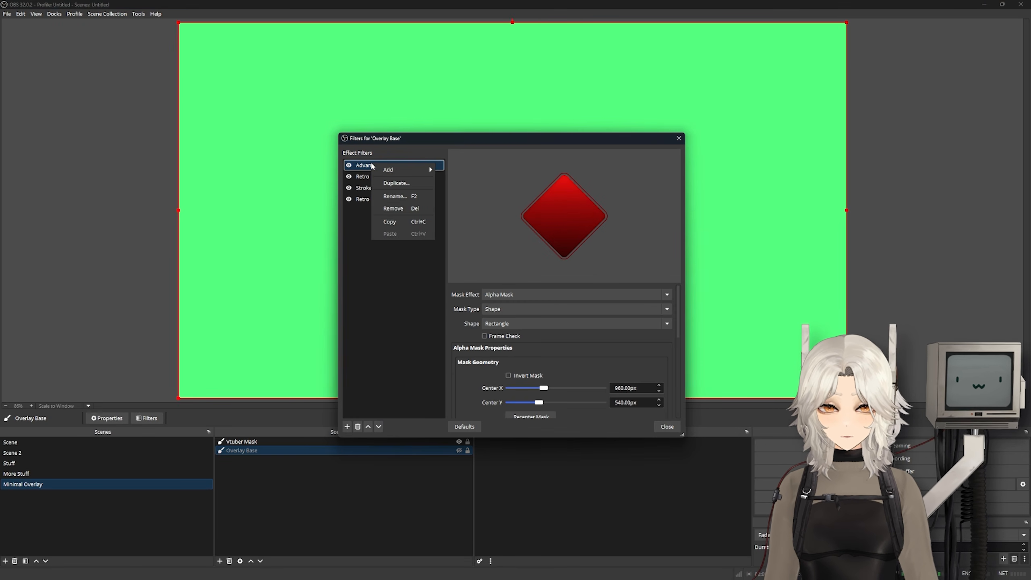
{"action": "left_click", "coordinate": [395, 223]}
{"action": "left_click", "coordinate": [667, 426]}
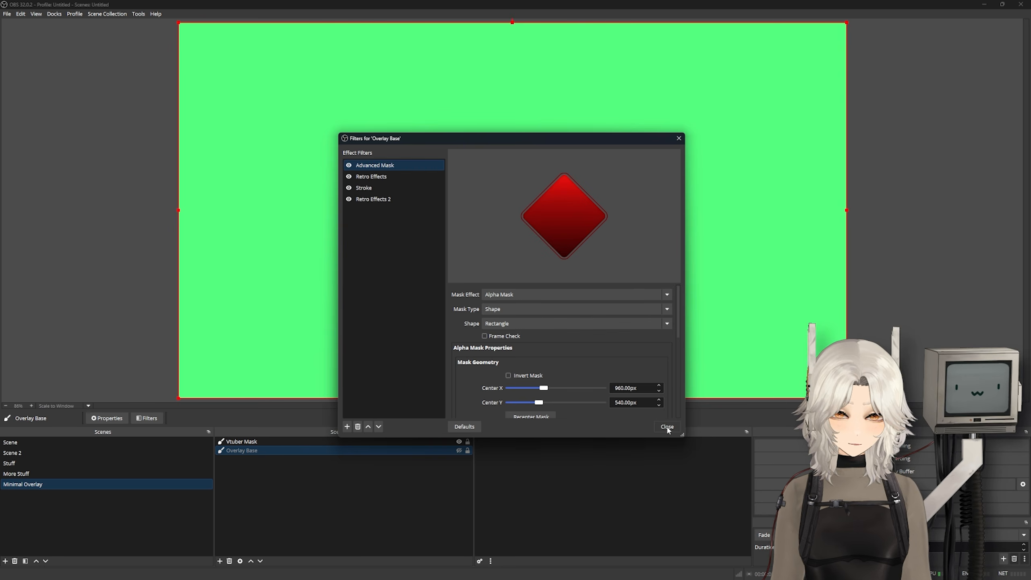
Paste the copied Advanced Mask filter onto the Vtuber Mask source and invert the mask to cut out the diamond
{"action": "left_click", "coordinate": [238, 442]}
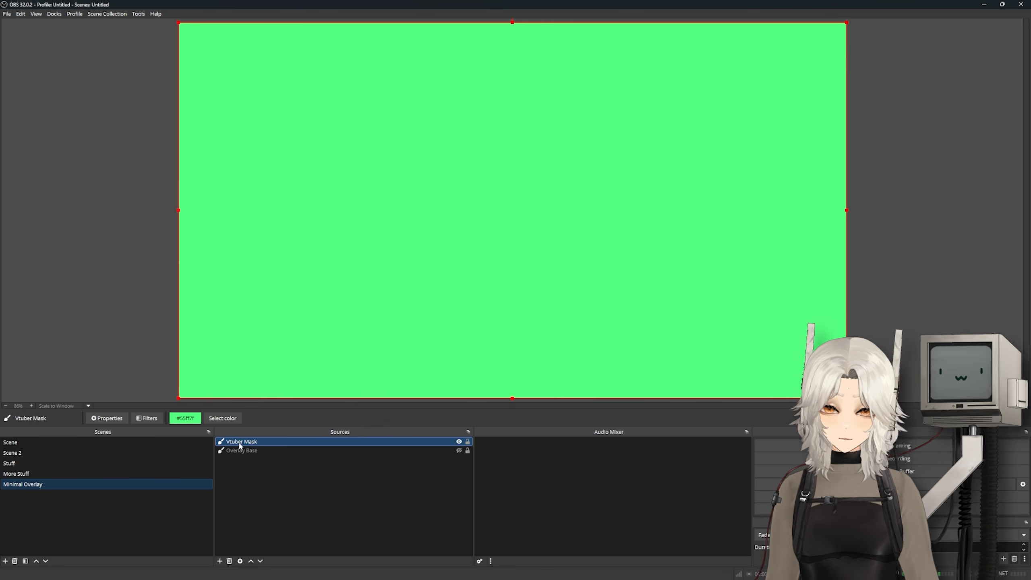
{"action": "left_click", "coordinate": [147, 418]}
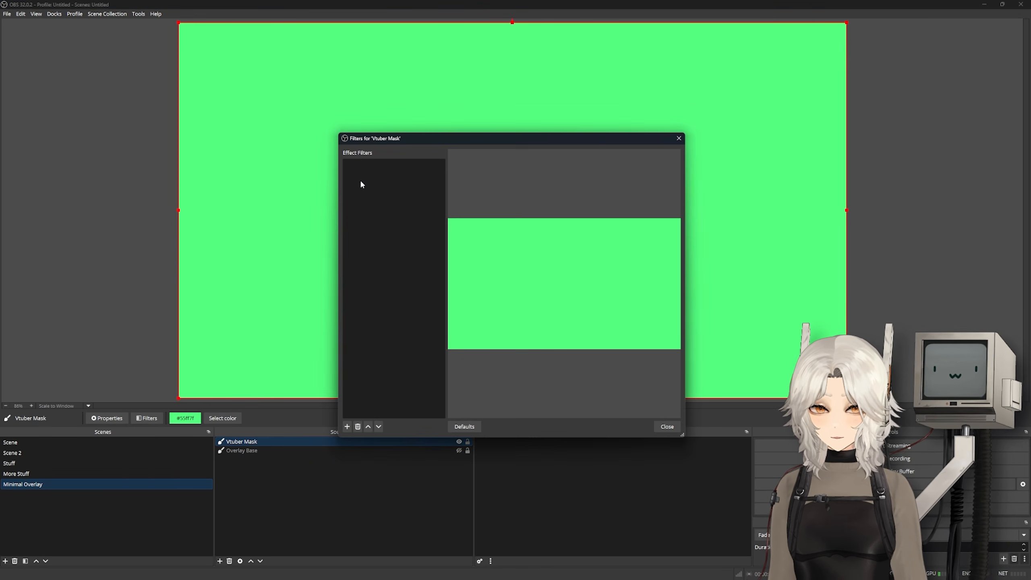
{"action": "right_click", "coordinate": [361, 176]}
{"action": "left_click", "coordinate": [373, 194]}
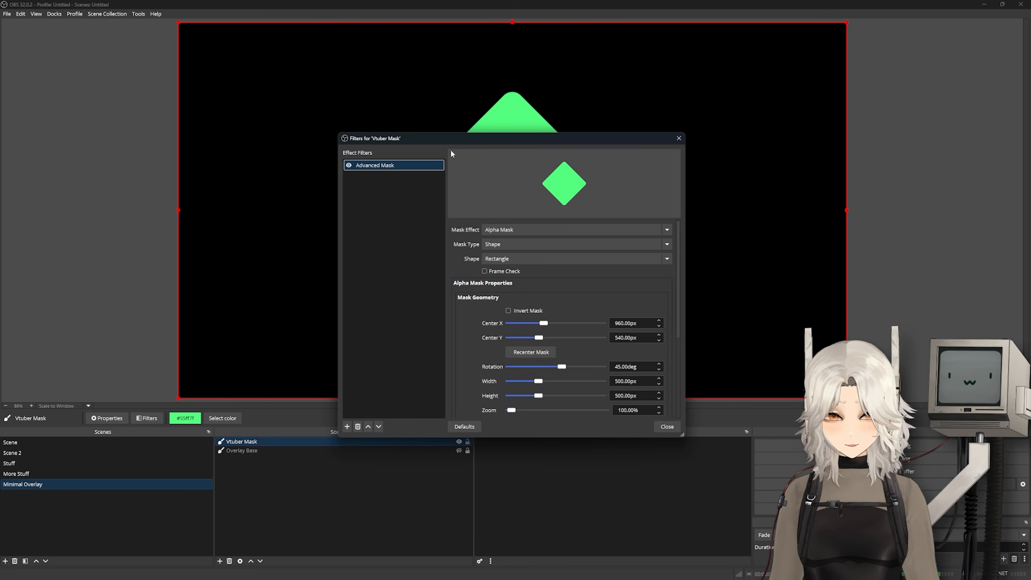
{"action": "left_click_drag", "start_coordinate": [470, 139], "coordinate": [162, 101]}
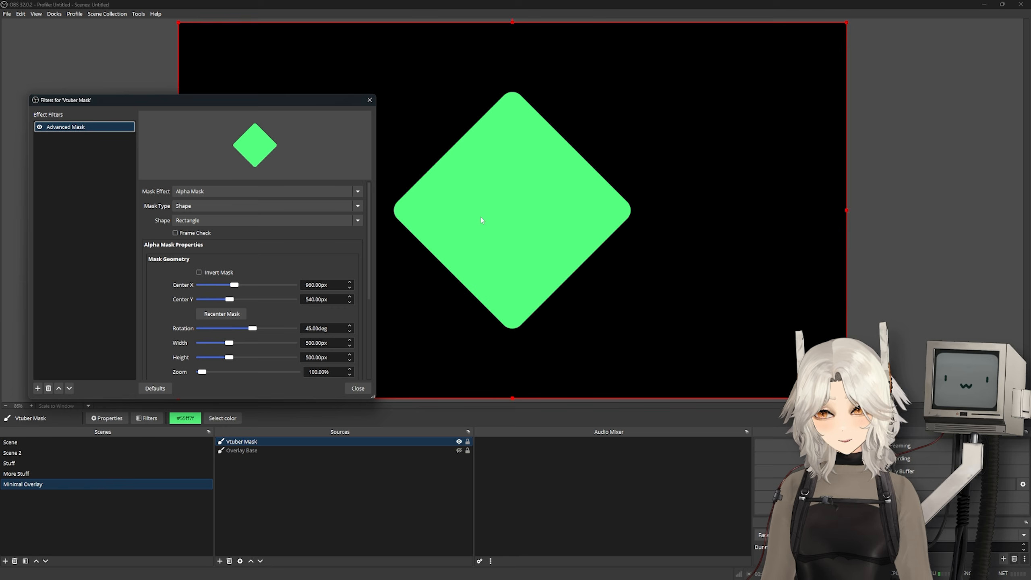
{"action": "left_click", "coordinate": [199, 272]}
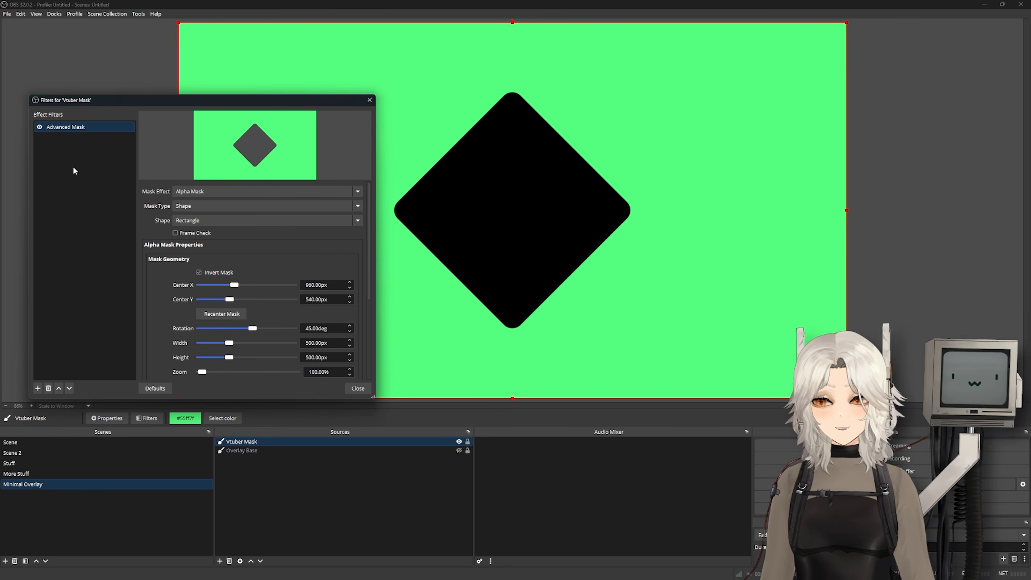
Add a second Advanced Mask filter to the Vtuber Mask source, keeping the default filter name
{"action": "right_click", "coordinate": [49, 156]}
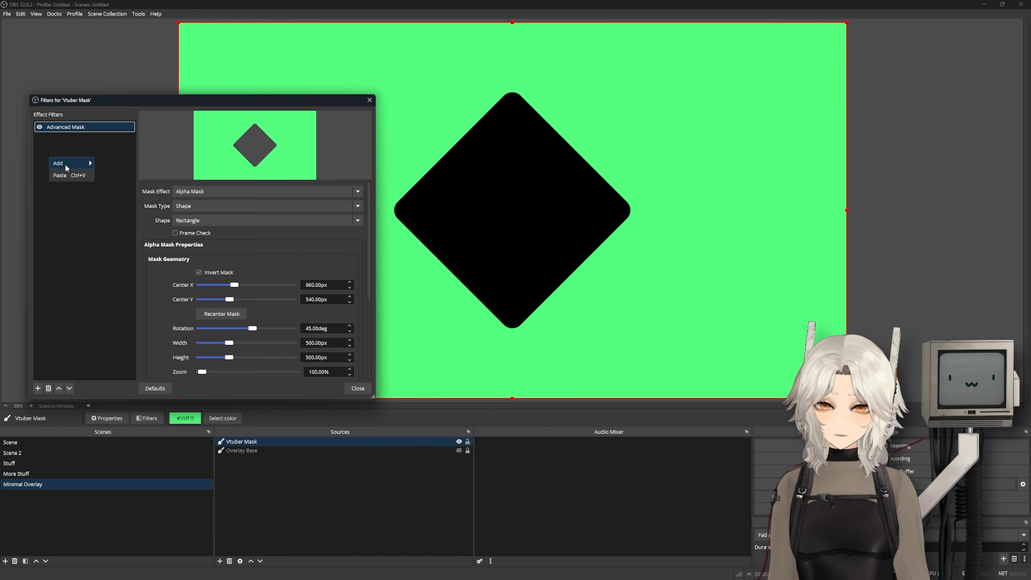
{"action": "mouse_move", "coordinate": [67, 167]}
{"action": "left_click", "coordinate": [122, 44]}
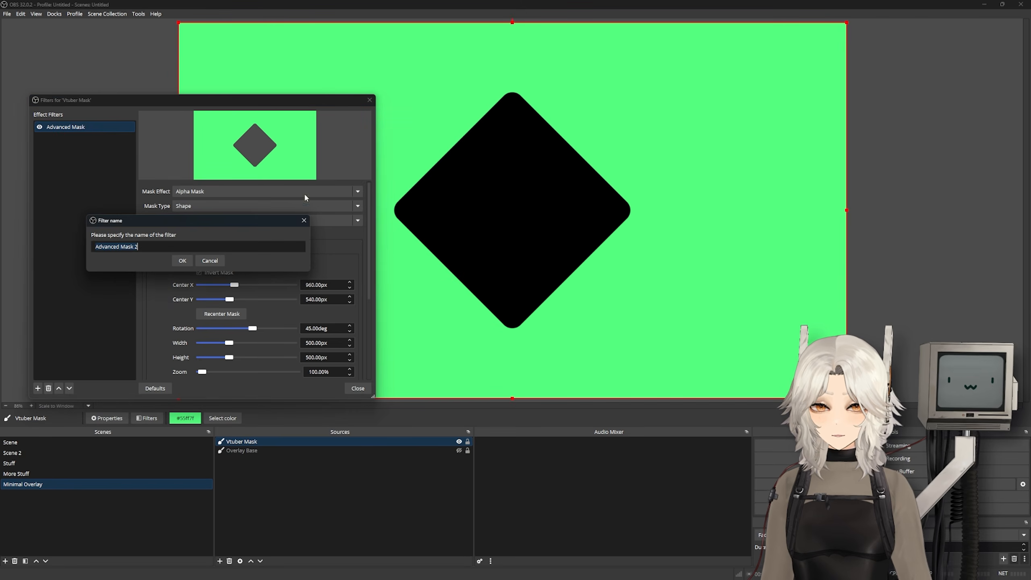
{"action": "left_click", "coordinate": [182, 261]}
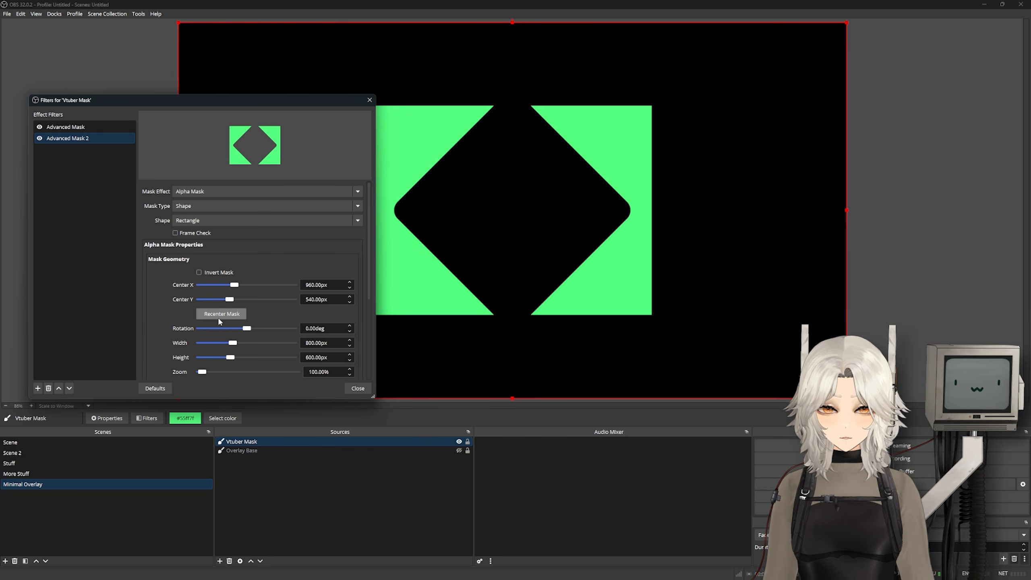
Set the second rectangular mask's width to about 2814 px and its height to about 771 px
{"action": "scroll", "coordinate": [219, 321], "scroll_direction": "down", "scroll_amount": 1}
{"action": "left_click_drag", "start_coordinate": [232, 319], "coordinate": [257, 320]}
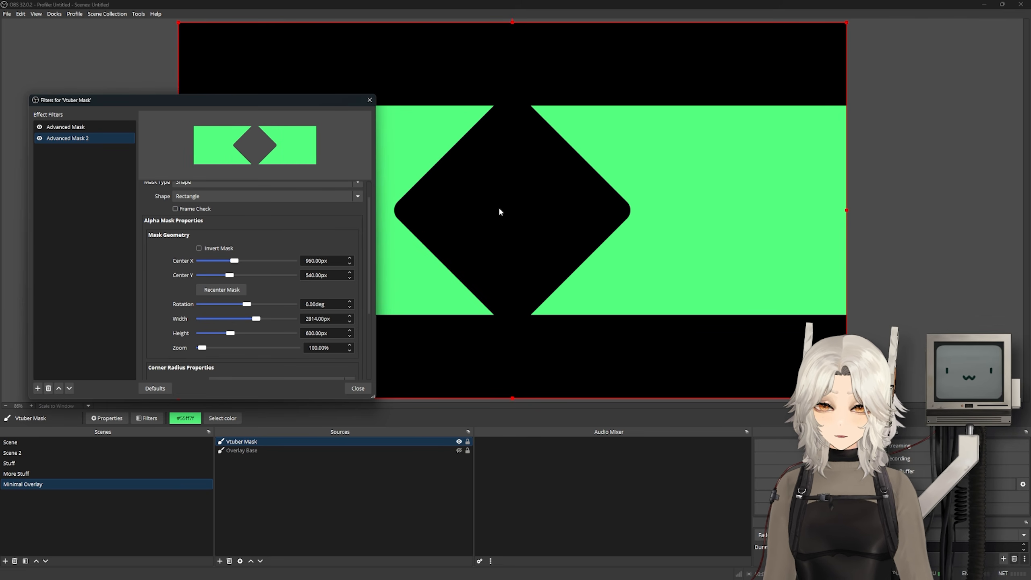
{"action": "left_click_drag", "start_coordinate": [230, 333], "coordinate": [237, 332]}
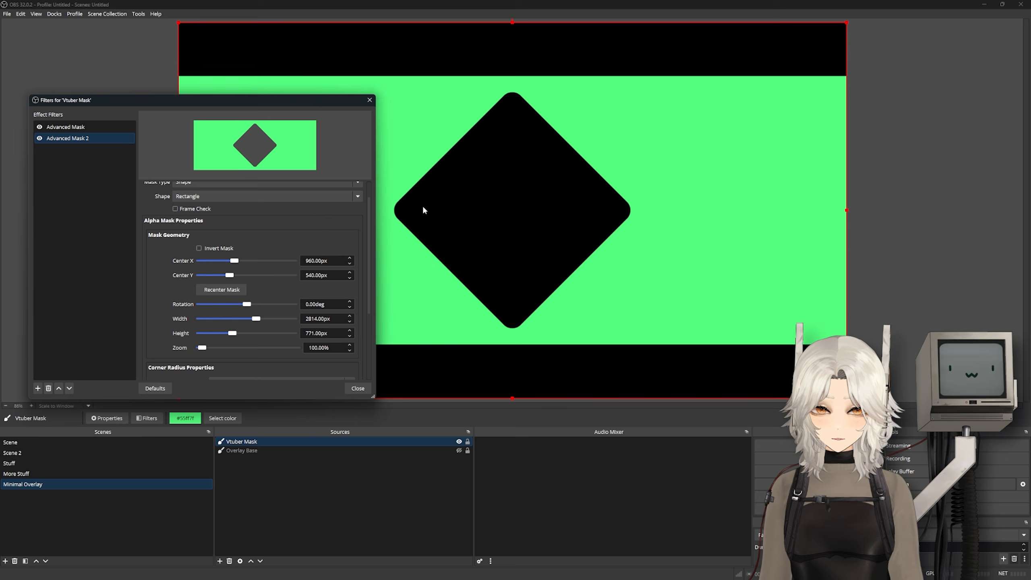
Lower the second mask's center until its upper edge sits just above the diamond's side corners, and hide the Vtuber Mask source
{"action": "left_click_drag", "start_coordinate": [229, 276], "coordinate": [234, 276]}
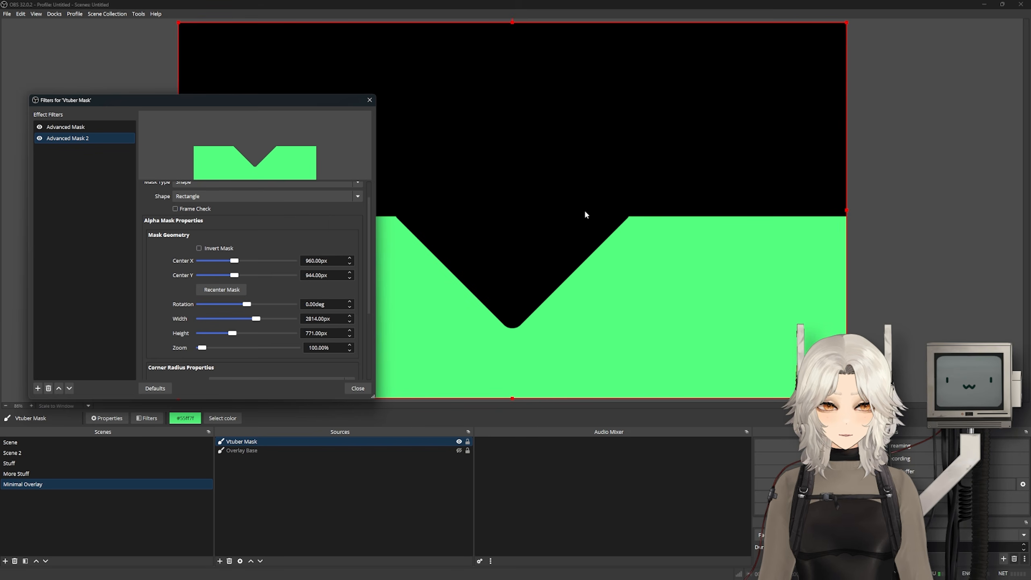
{"action": "left_click", "coordinate": [349, 272]}
{"action": "left_click", "coordinate": [349, 273]}
{"action": "left_click", "coordinate": [350, 273]}
{"action": "left_click", "coordinate": [350, 273]}
{"action": "left_click", "coordinate": [350, 272]}
{"action": "left_click", "coordinate": [349, 278]}
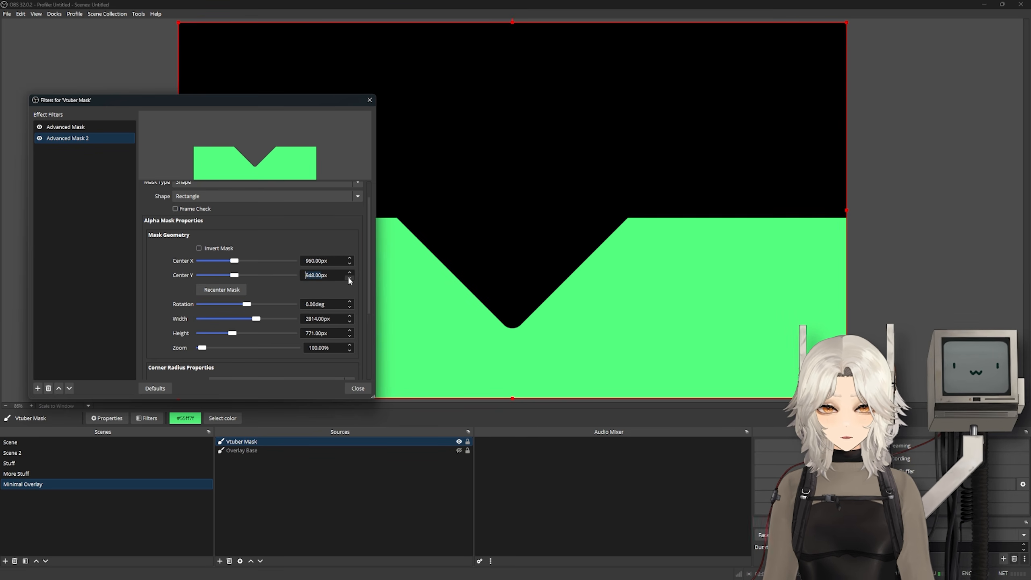
{"action": "left_click_drag", "start_coordinate": [349, 279], "coordinate": [349, 278]}
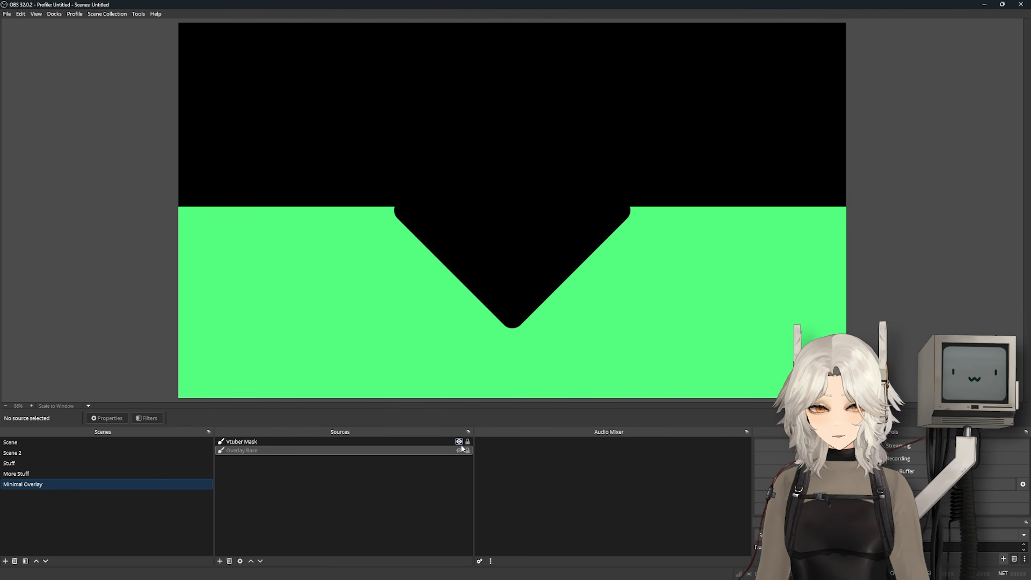
{"action": "left_click", "coordinate": [459, 441]}
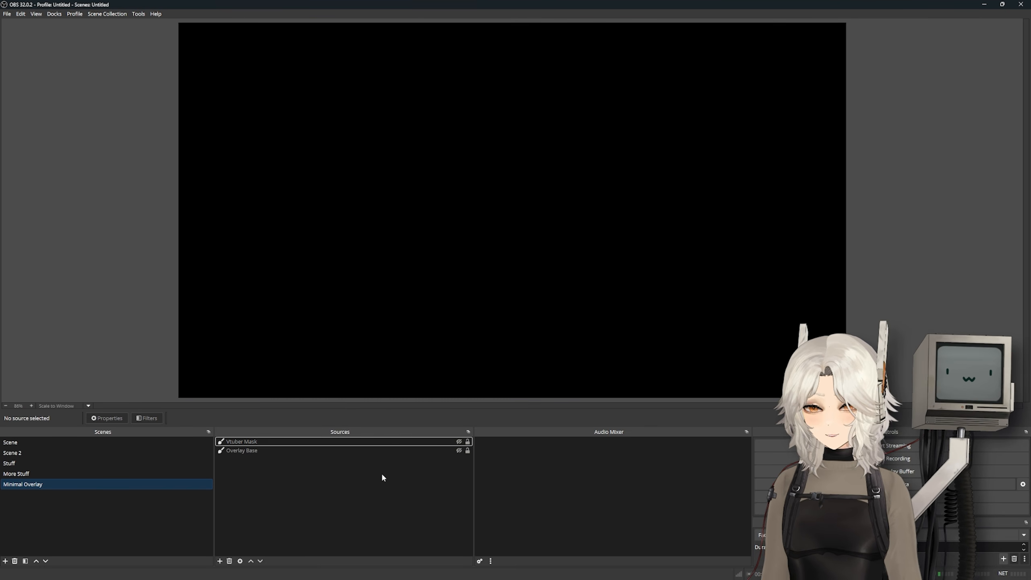
Add a new Spout2 Capture source named Vtuber Model to the Minimal Overlay scene
{"action": "right_click", "coordinate": [245, 462]}
{"action": "mouse_move", "coordinate": [262, 469]}
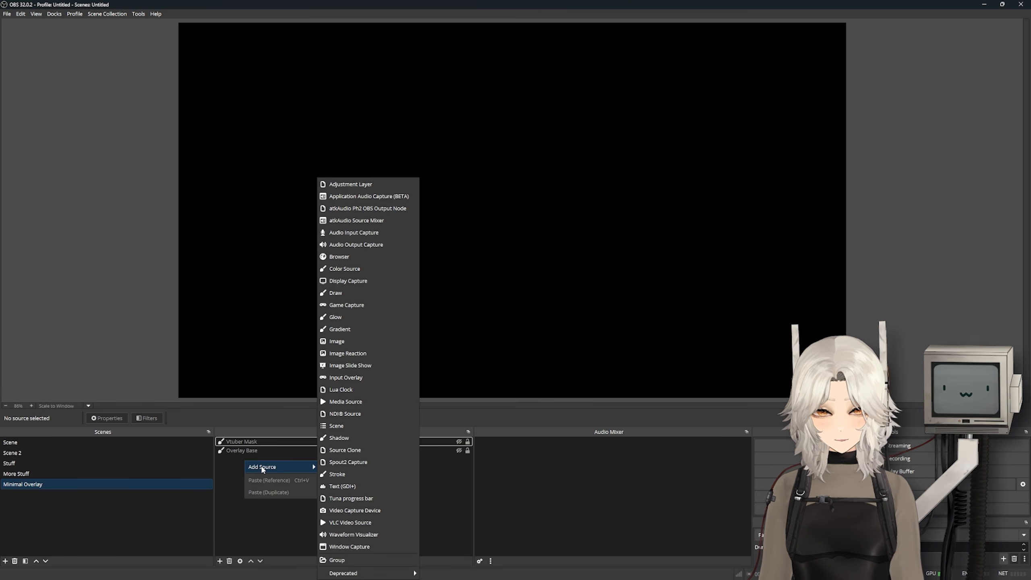
{"action": "left_click", "coordinate": [352, 462]}
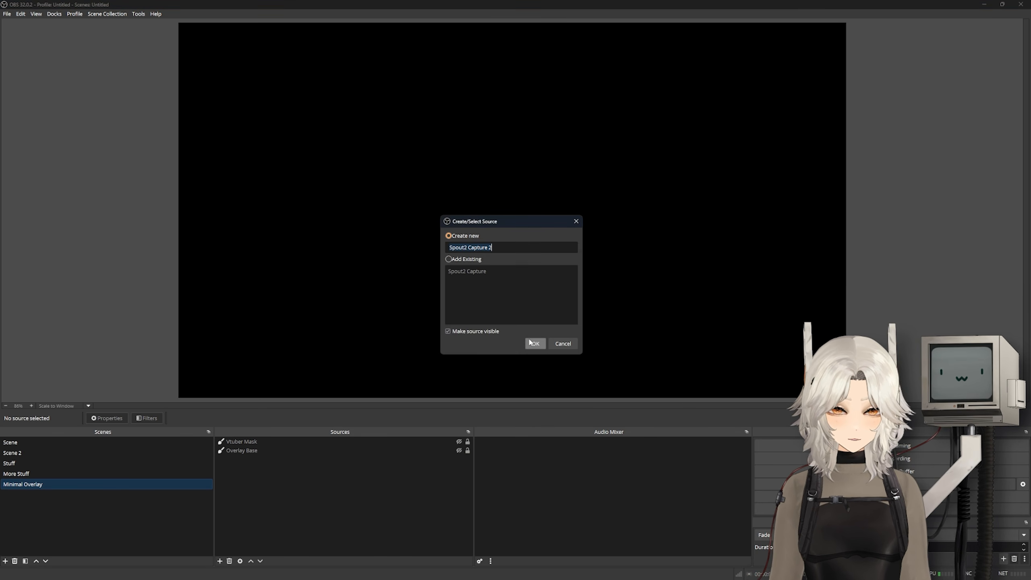
{"action": "type", "text": "Vtuber M"}
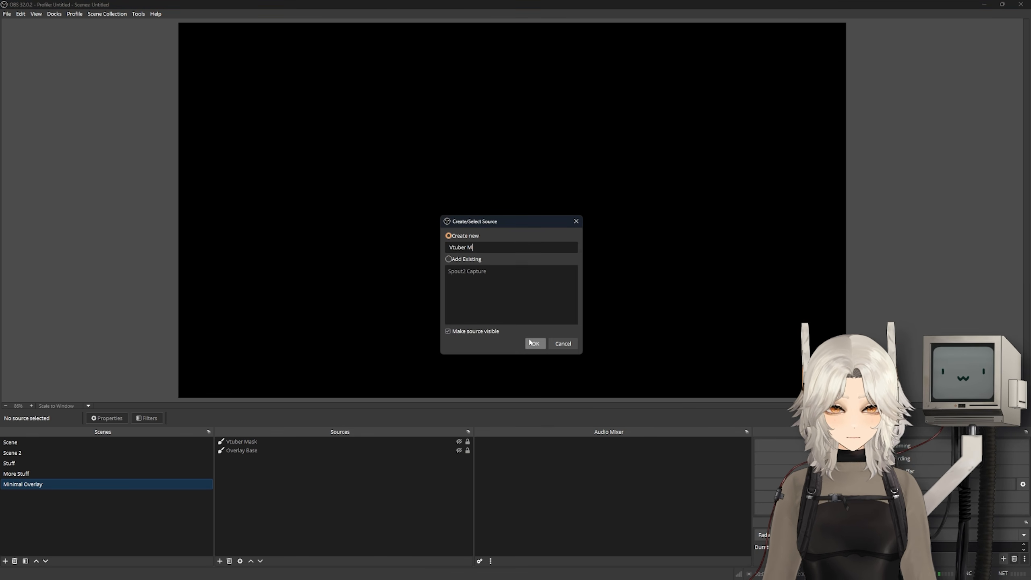
{"action": "type", "text": "odel"}
{"action": "left_click", "coordinate": [532, 343]}
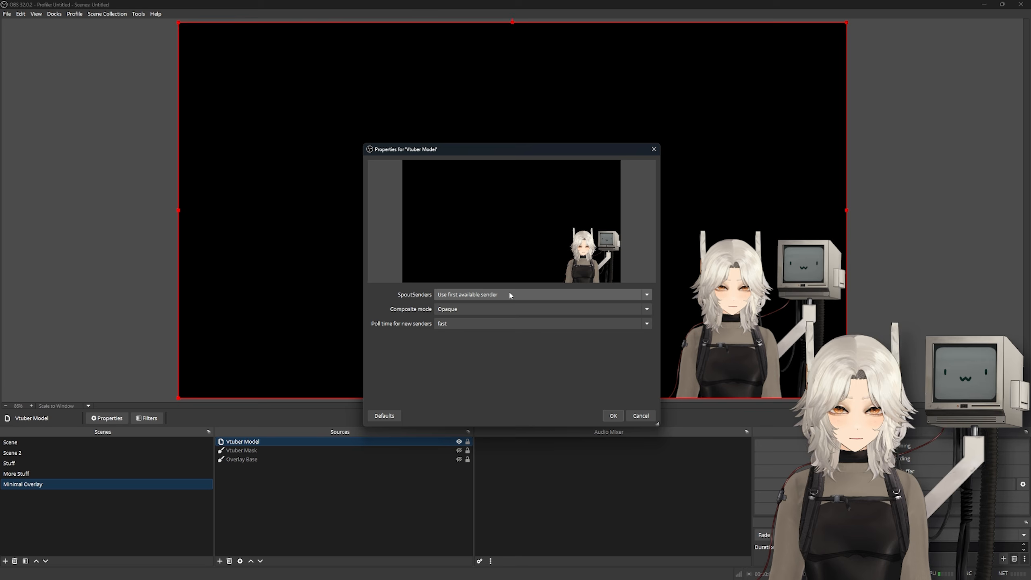
Set the Vtuber Model capture's sender to VTubeStudioSpout and its composite mode to Premultiplied Alpha
{"action": "left_click", "coordinate": [484, 295]}
{"action": "left_click", "coordinate": [474, 319]}
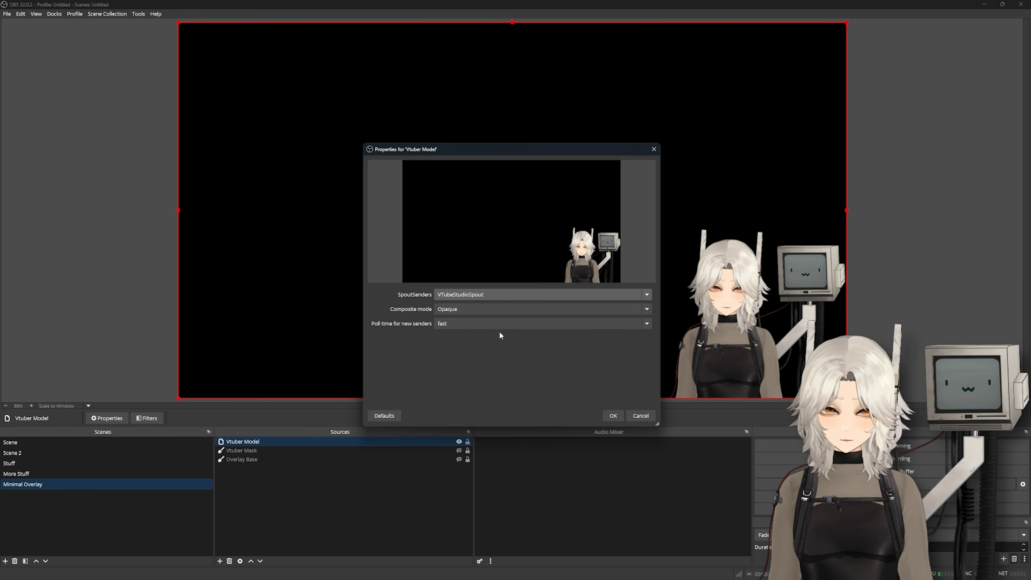
{"action": "left_click", "coordinate": [457, 309]}
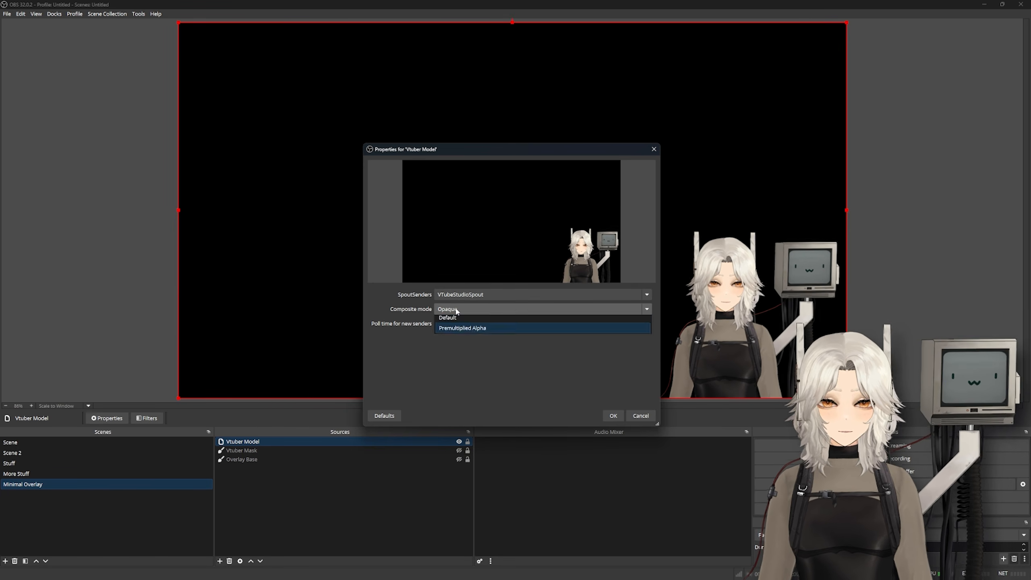
{"action": "left_click", "coordinate": [461, 341]}
{"action": "left_click", "coordinate": [467, 310]}
{"action": "left_click", "coordinate": [469, 352]}
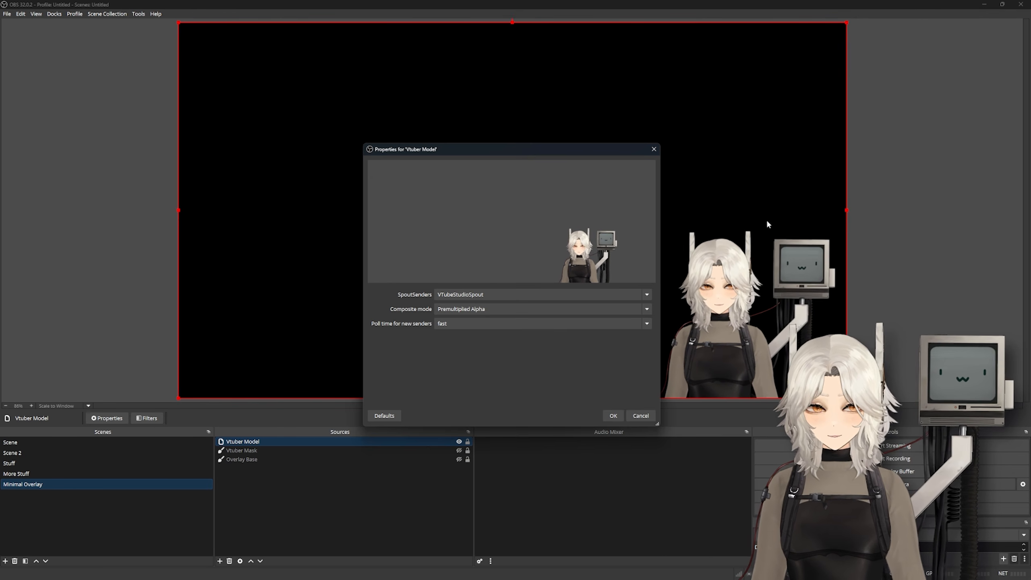
{"action": "left_click", "coordinate": [477, 313]}
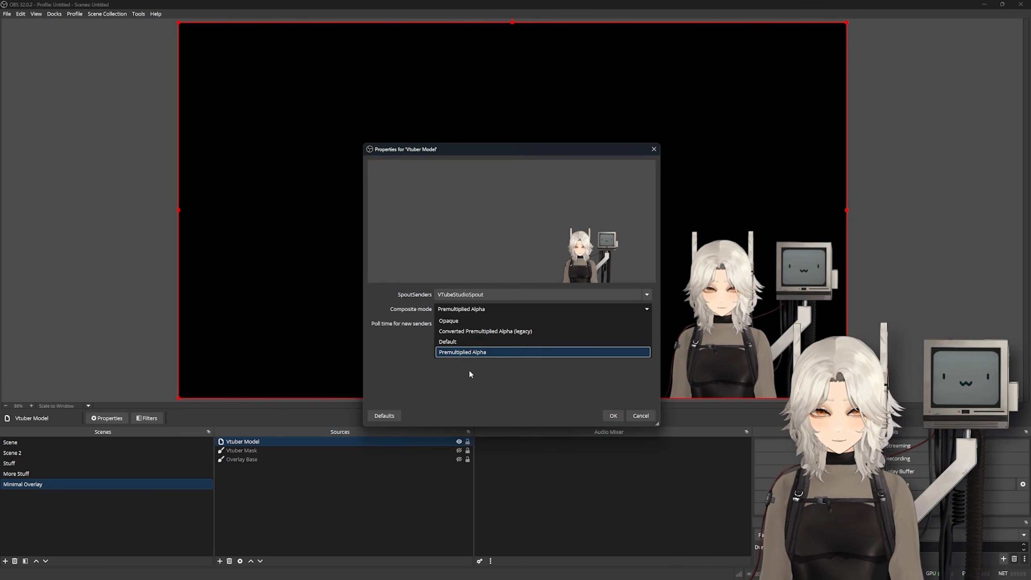
{"action": "left_click", "coordinate": [426, 364]}
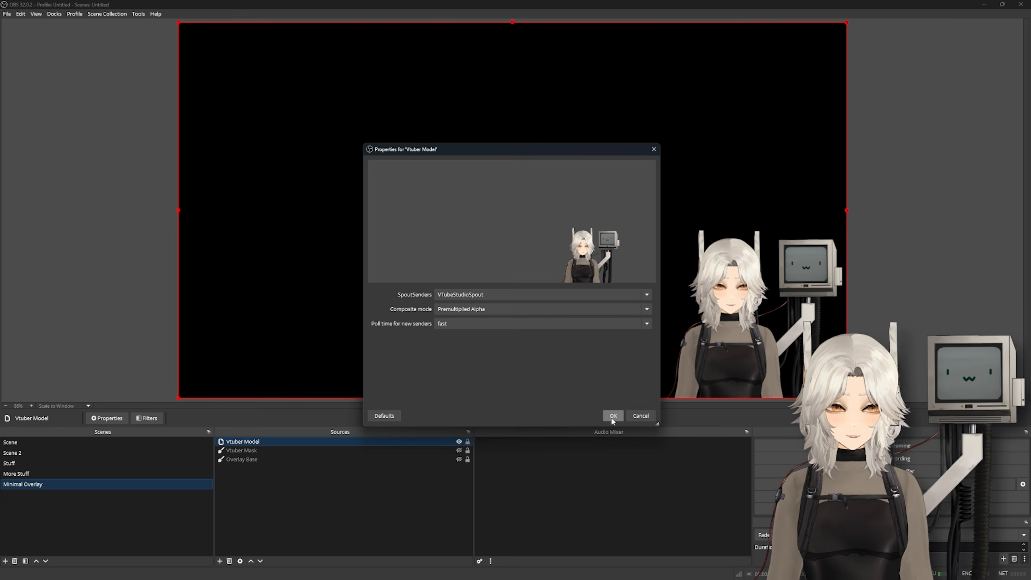
{"action": "left_click", "coordinate": [613, 416]}
{"action": "left_click", "coordinate": [312, 502]}
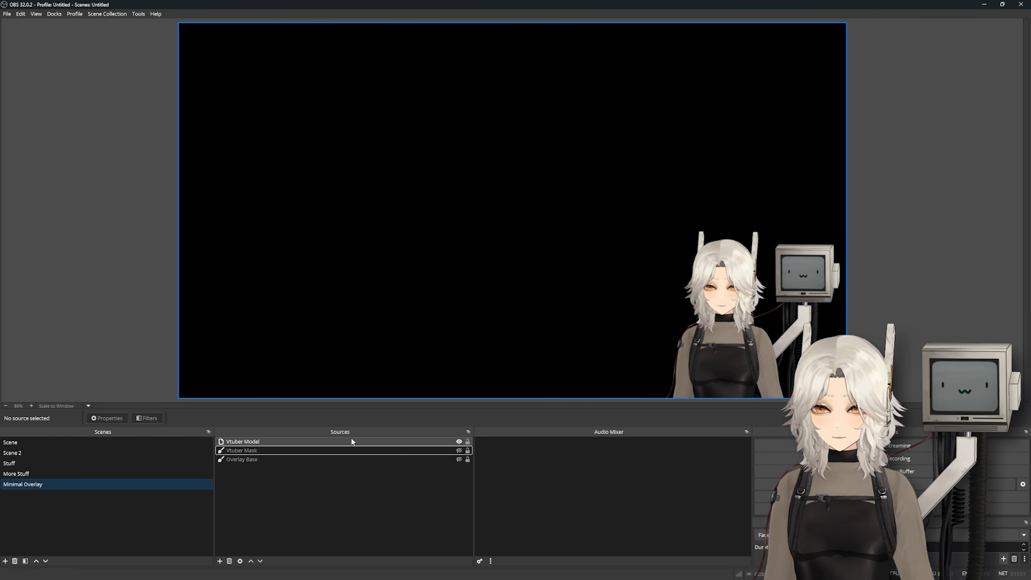
Create a new scene named Main Scene
{"action": "left_click", "coordinate": [5, 561]}
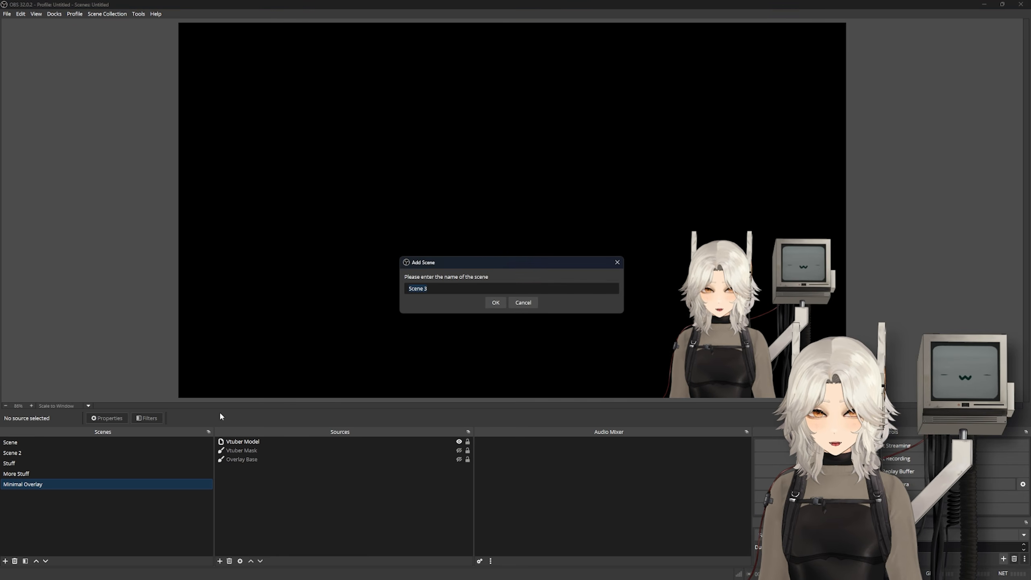
{"action": "type", "text": "Main Scene"}
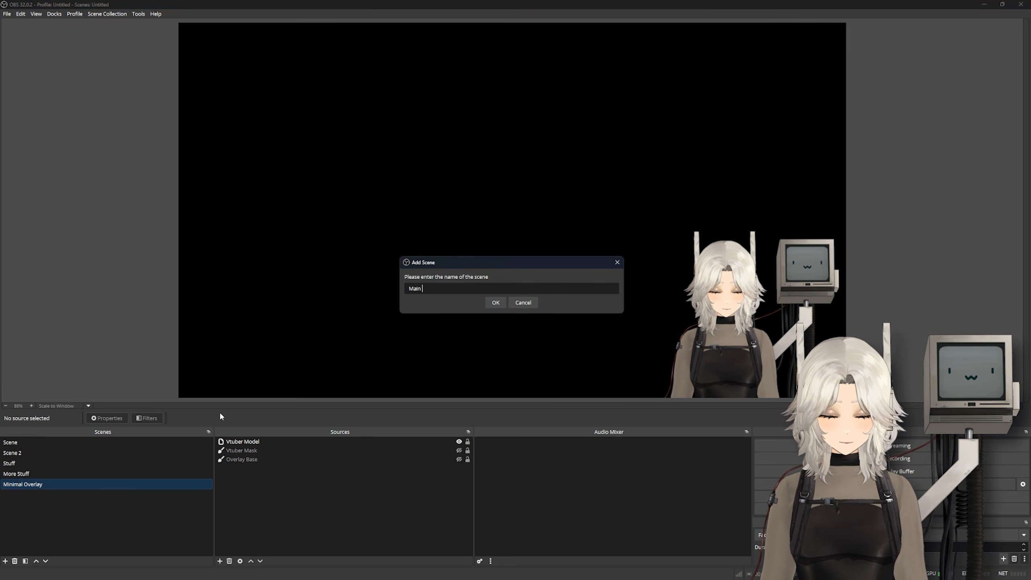
{"action": "key", "text": "Return"}
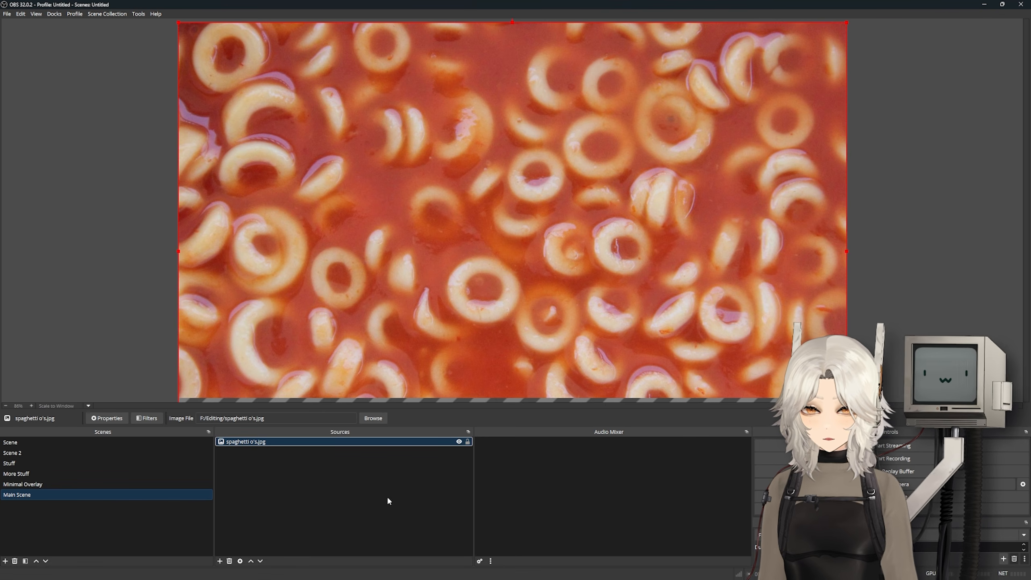
{"action": "left_click", "coordinate": [385, 496]}
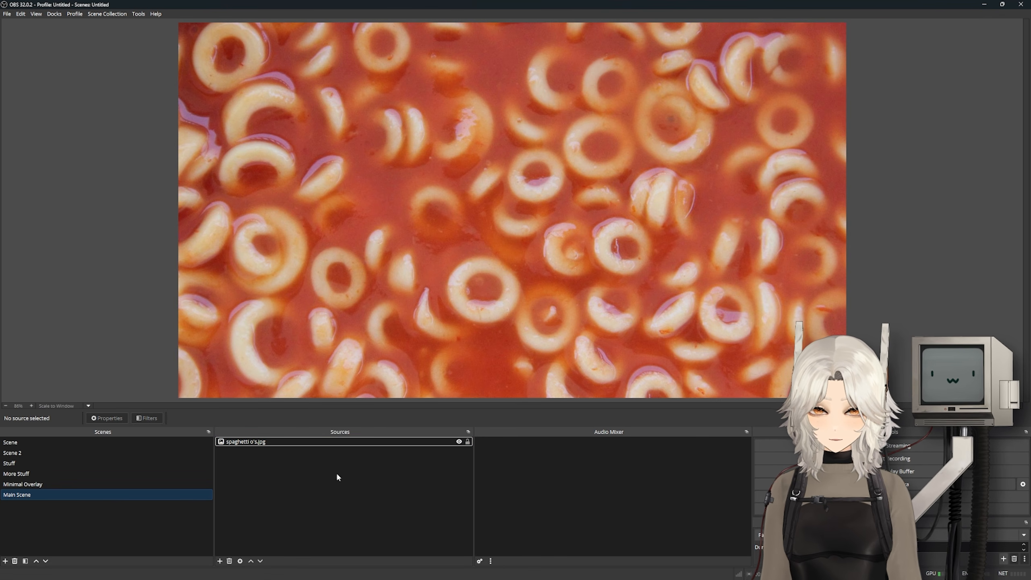
{"action": "left_click", "coordinate": [365, 259]}
{"action": "left_click", "coordinate": [875, 260]}
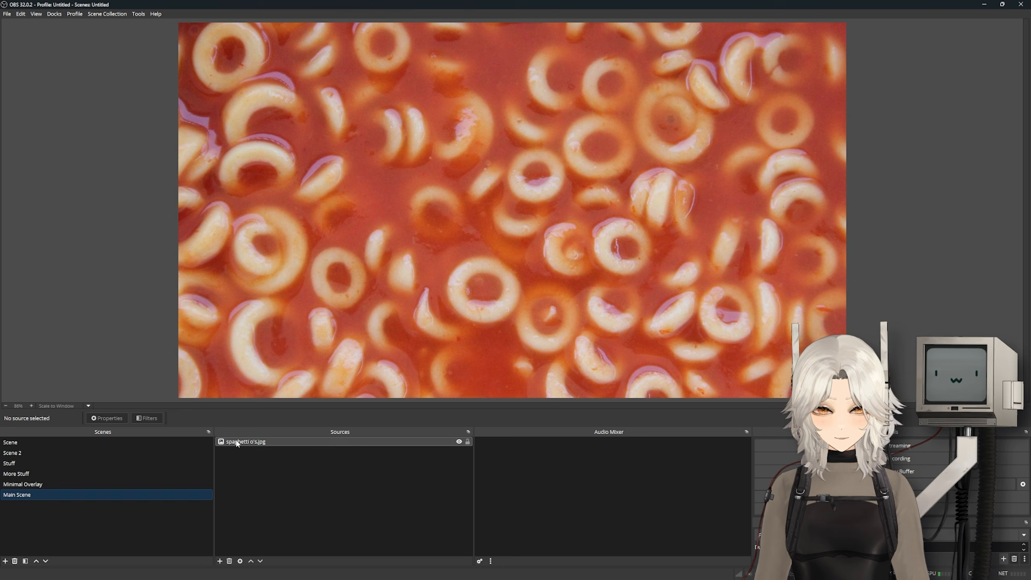
Add the existing Vtuber Model Spout2 capture to Main Scene, above the spaghetti image
{"action": "right_click", "coordinate": [252, 477]}
{"action": "mouse_move", "coordinate": [307, 478]}
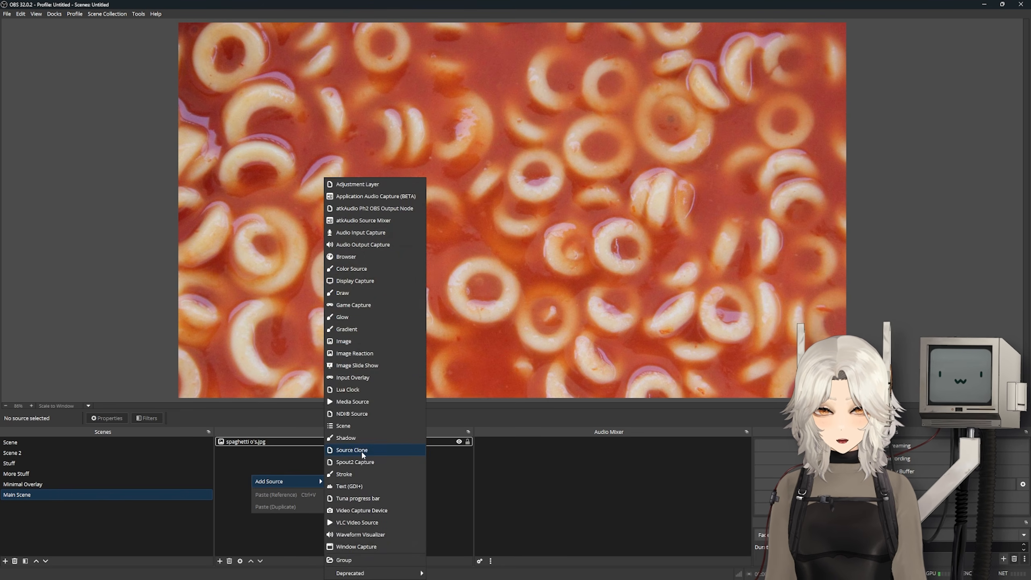
{"action": "left_click", "coordinate": [362, 462]}
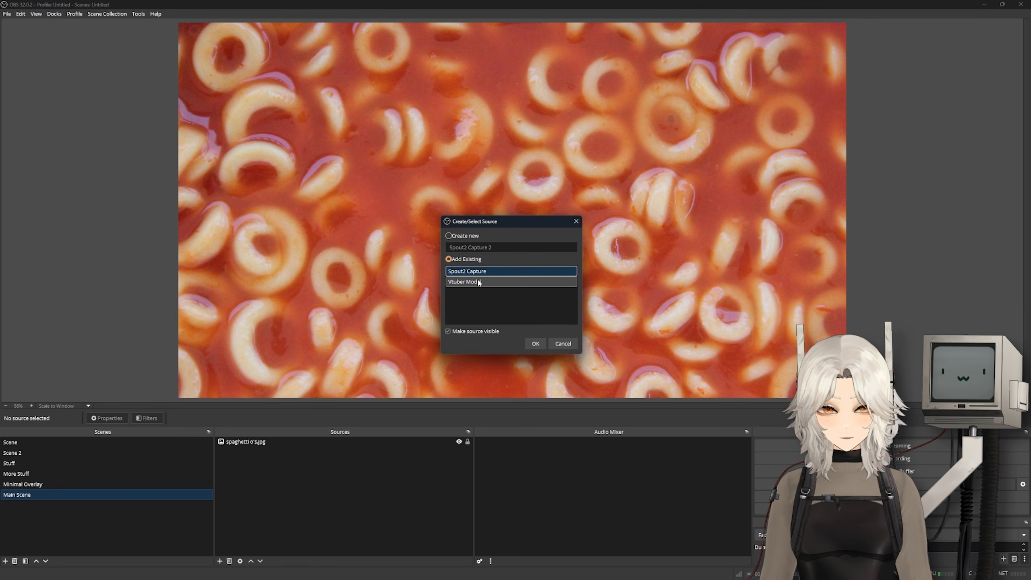
{"action": "left_click", "coordinate": [534, 344]}
{"action": "left_click", "coordinate": [337, 479]}
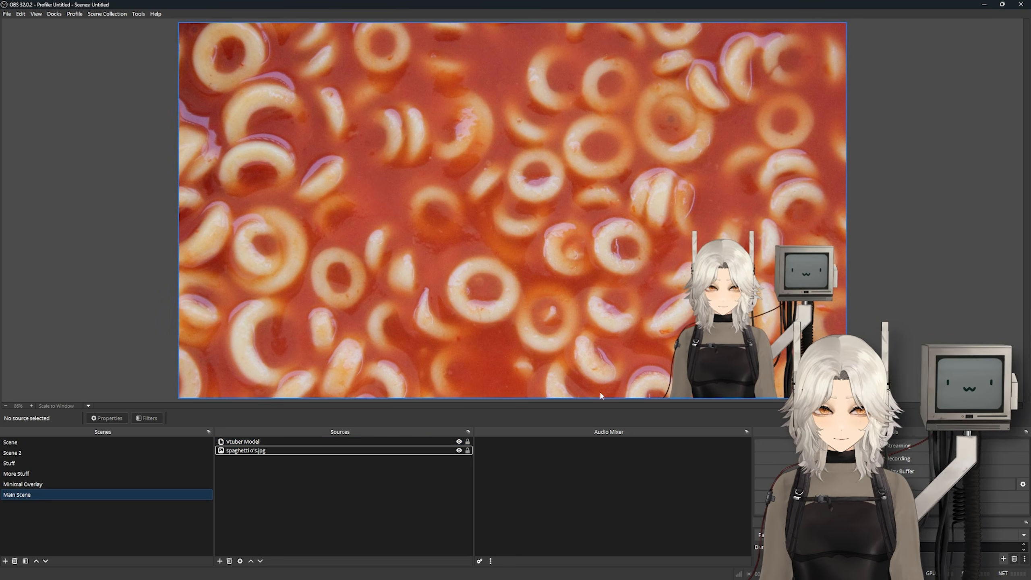
{"action": "double_click", "coordinate": [240, 445]}
{"action": "left_click", "coordinate": [609, 419]}
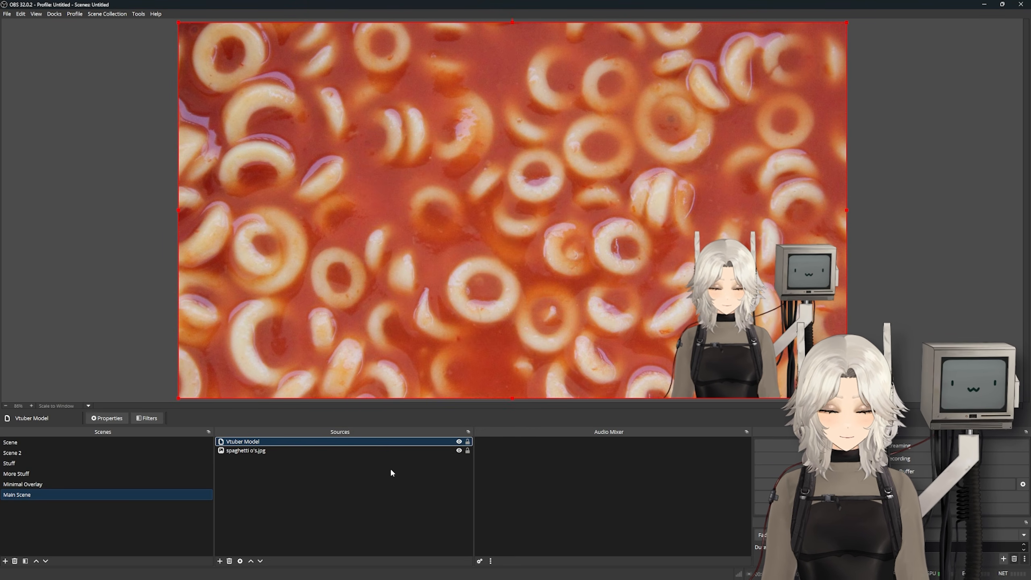
Add a Retro Effects filter to the Vtuber Model source in Main Scene and set its effect to Digital Glitch
{"action": "left_click", "coordinate": [231, 444]}
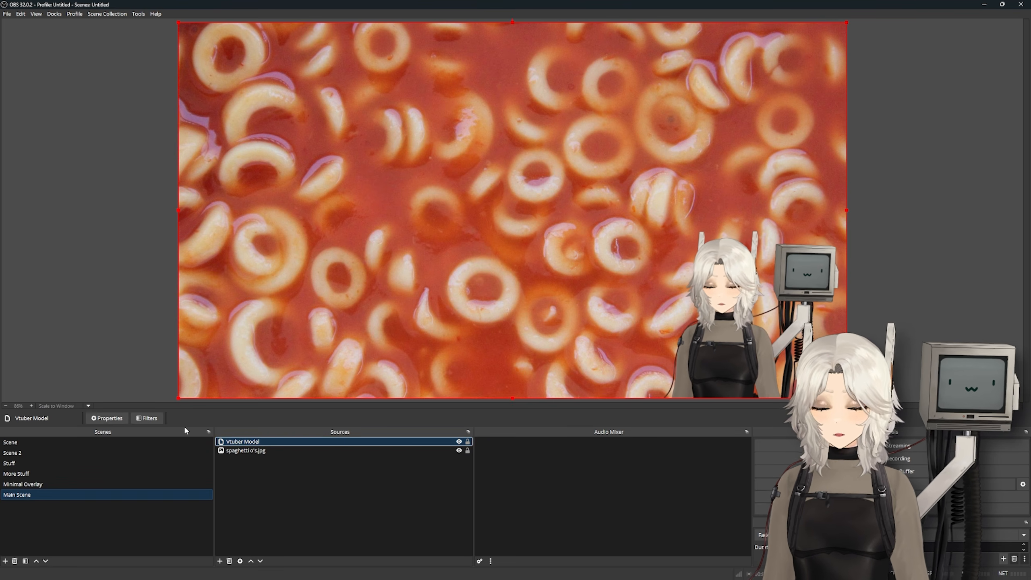
{"action": "left_click", "coordinate": [148, 419]}
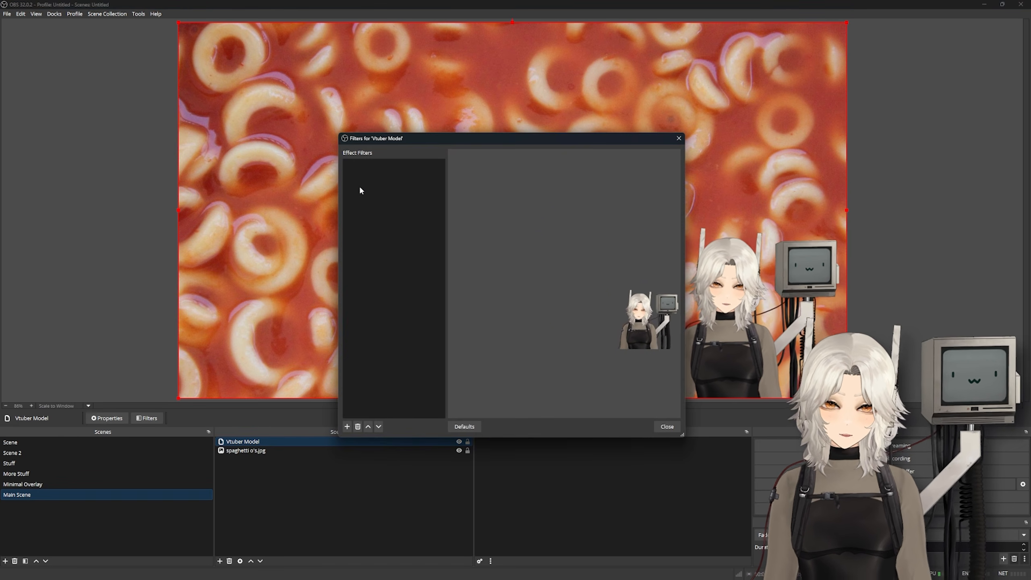
{"action": "right_click", "coordinate": [359, 189]}
{"action": "mouse_move", "coordinate": [386, 193]}
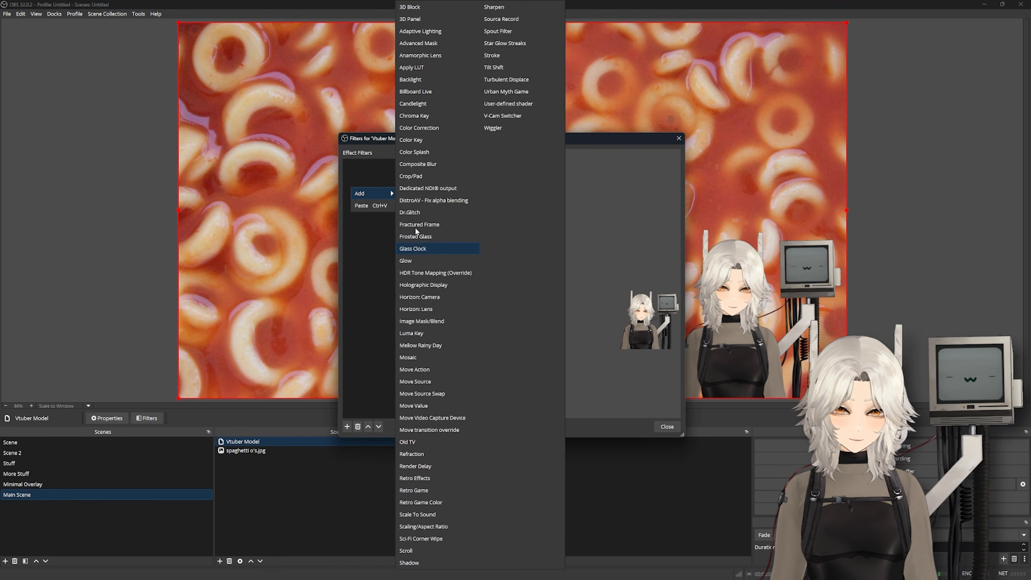
{"action": "left_click", "coordinate": [426, 480]}
{"action": "left_click", "coordinate": [491, 298]}
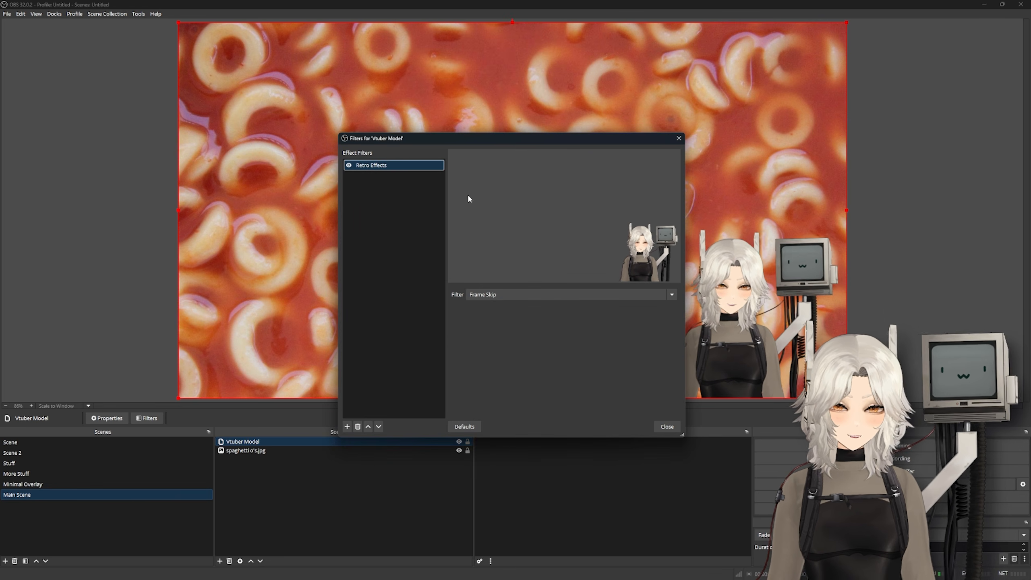
{"action": "left_click", "coordinate": [527, 295]}
{"action": "left_click", "coordinate": [489, 406]}
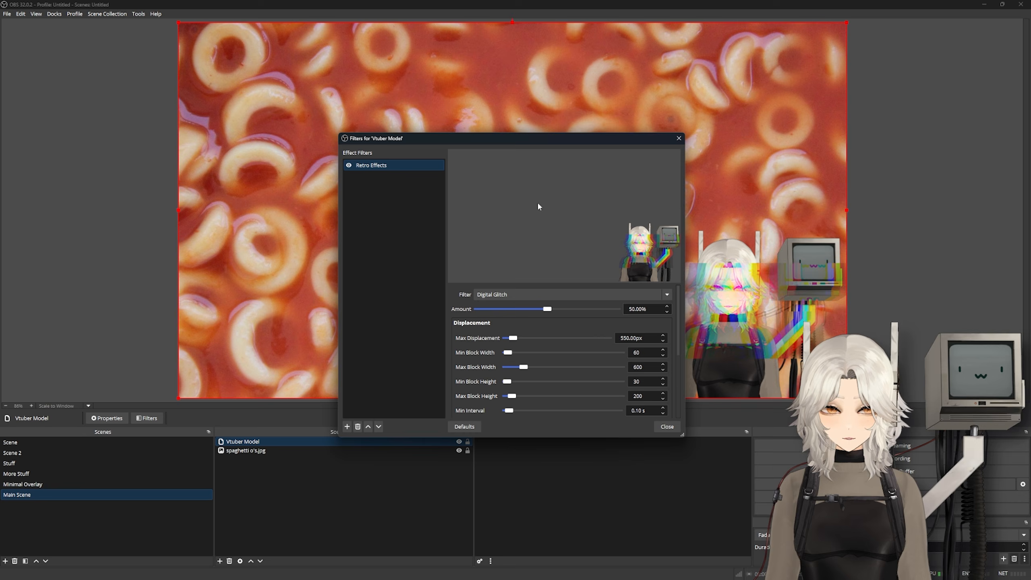
{"action": "left_click_drag", "start_coordinate": [534, 139], "coordinate": [274, 102]}
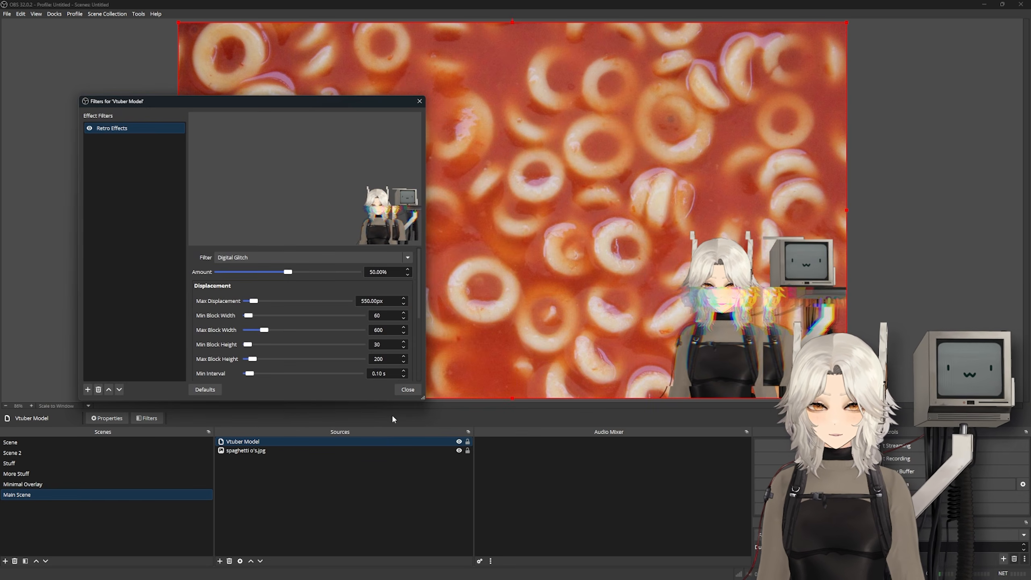
{"action": "left_click", "coordinate": [400, 392]}
Compare how the filtered Vtuber Model source looks in the Minimal Overlay scene and in Main Scene
{"action": "left_click", "coordinate": [41, 484]}
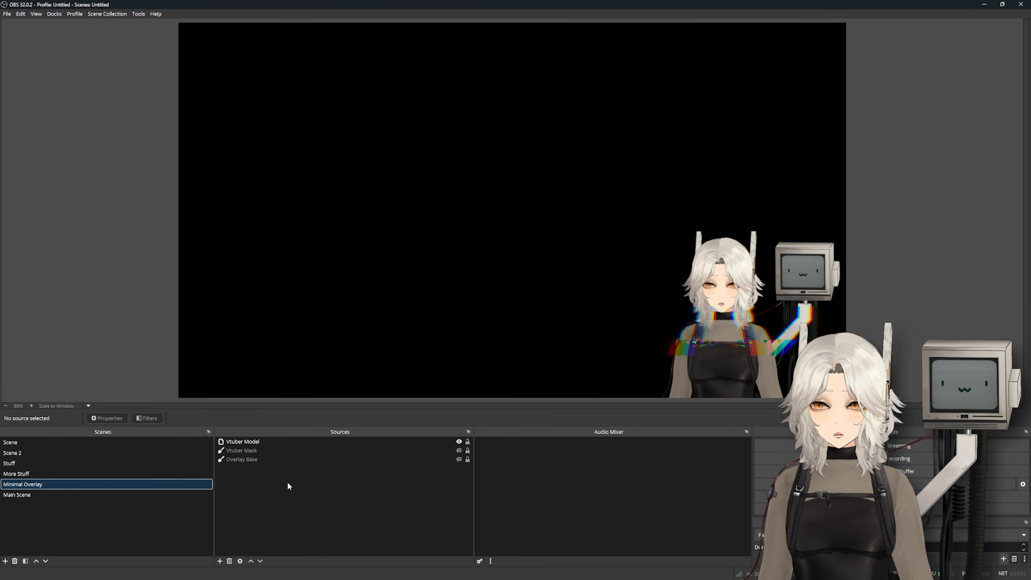
{"action": "left_click", "coordinate": [289, 441]}
{"action": "left_click", "coordinate": [83, 494]}
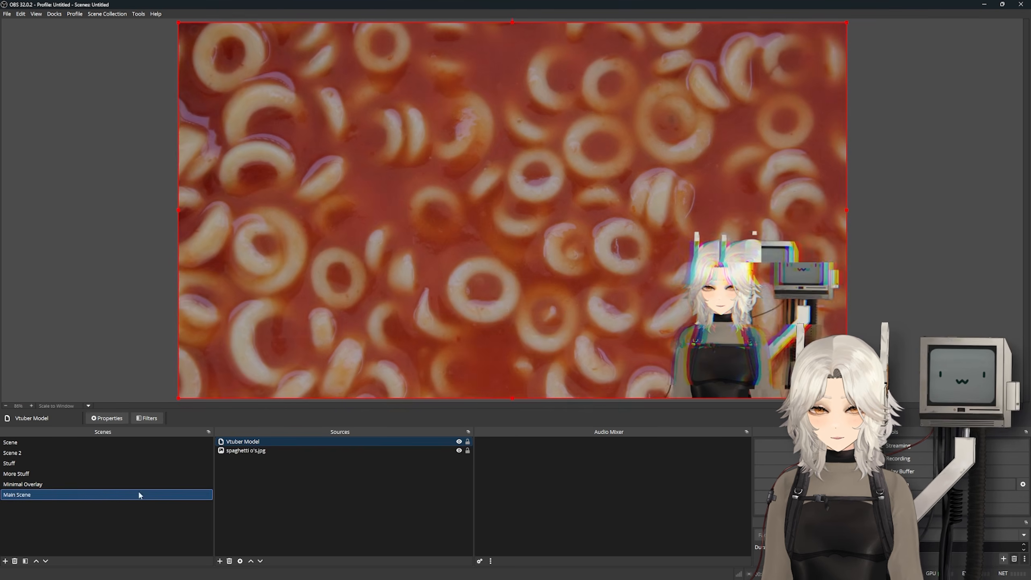
{"action": "left_click", "coordinate": [252, 445]}
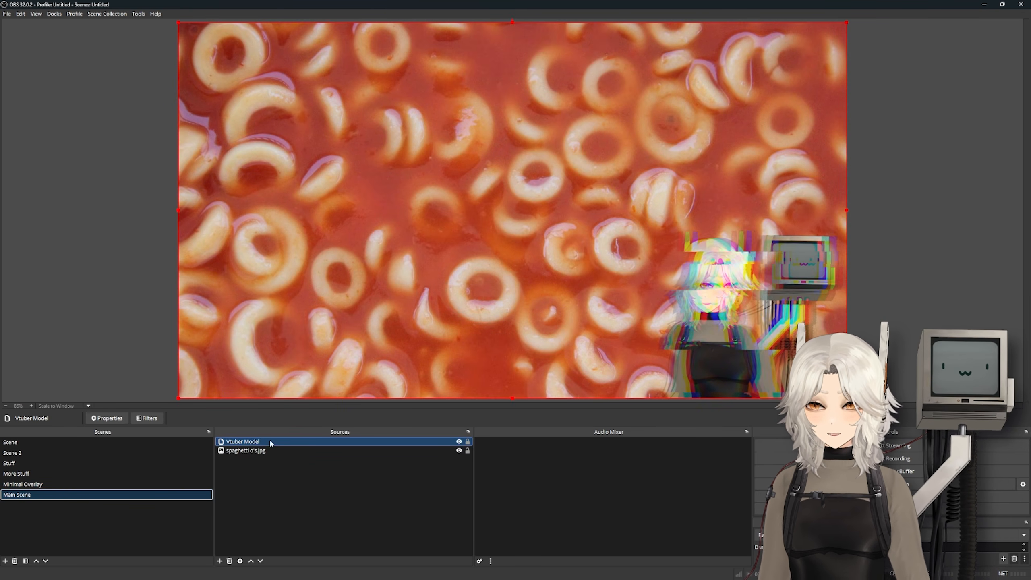
{"action": "left_click", "coordinate": [48, 486]}
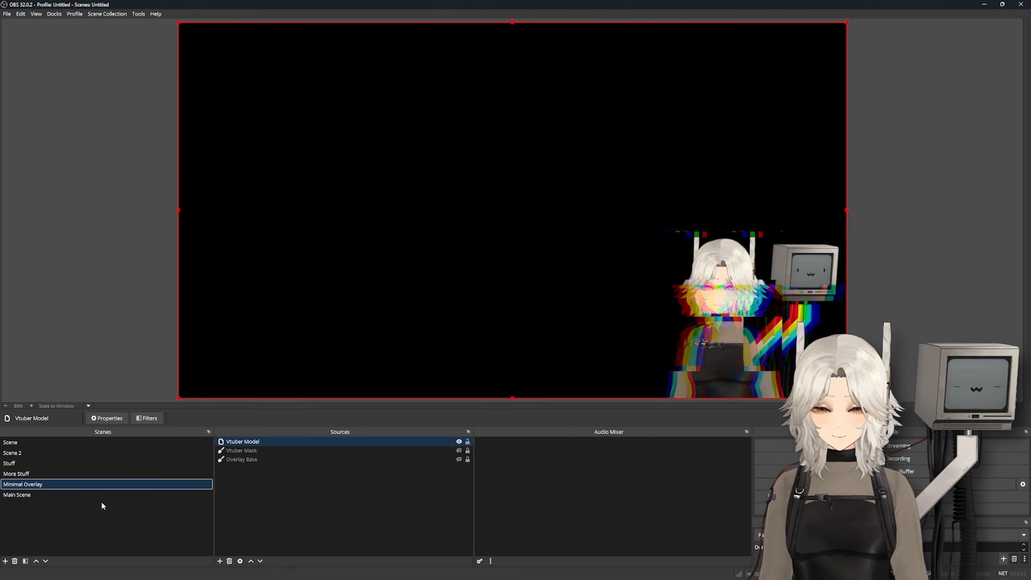
Delete the Retro Effects filter from the Vtuber Model source
{"action": "left_click", "coordinate": [146, 418]}
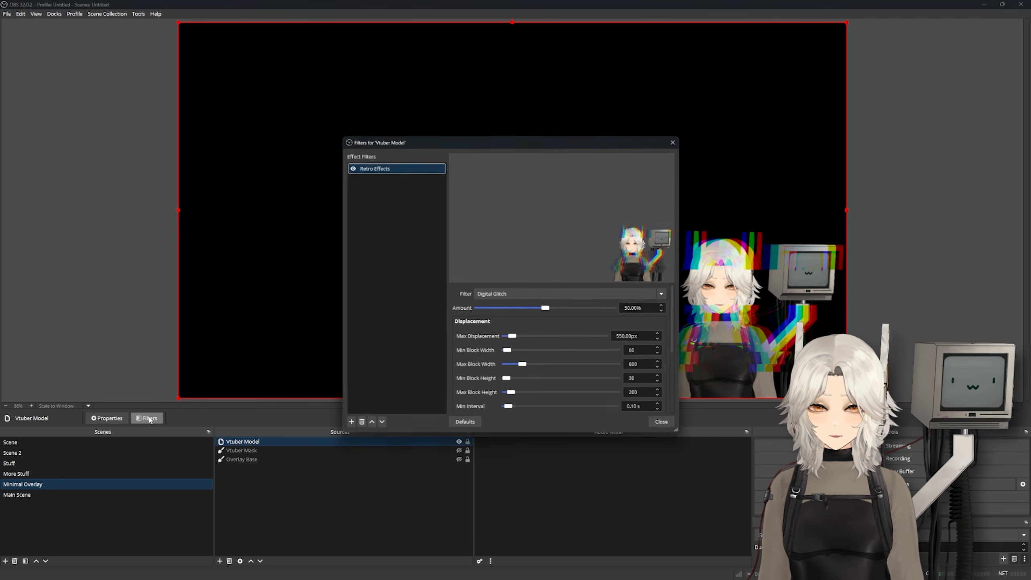
{"action": "left_click", "coordinate": [358, 426]}
{"action": "left_click", "coordinate": [541, 297]}
{"action": "key", "text": "Escape"}
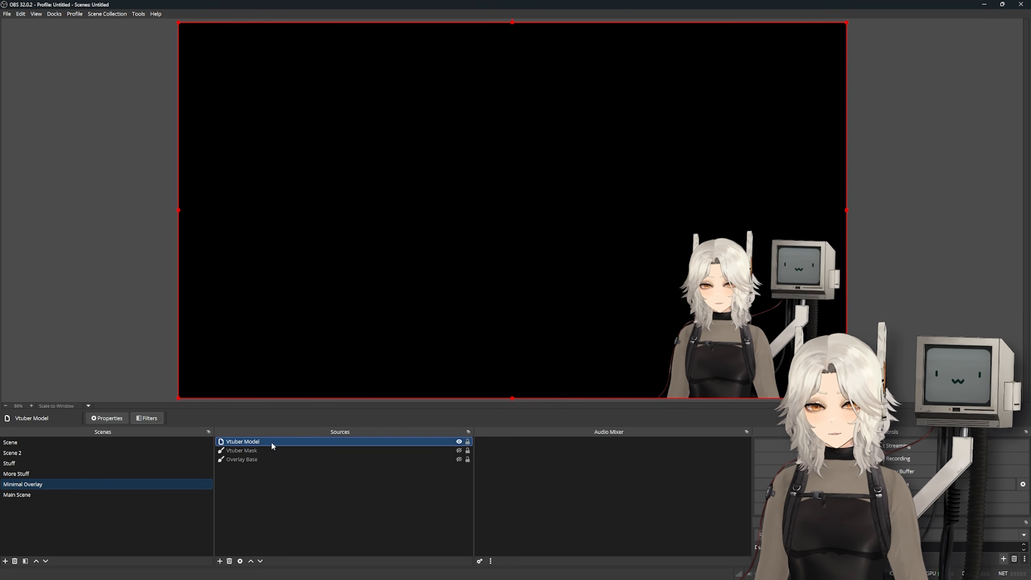
Remove the Vtuber Model source from the Minimal Overlay scene
{"action": "left_click", "coordinate": [29, 493]}
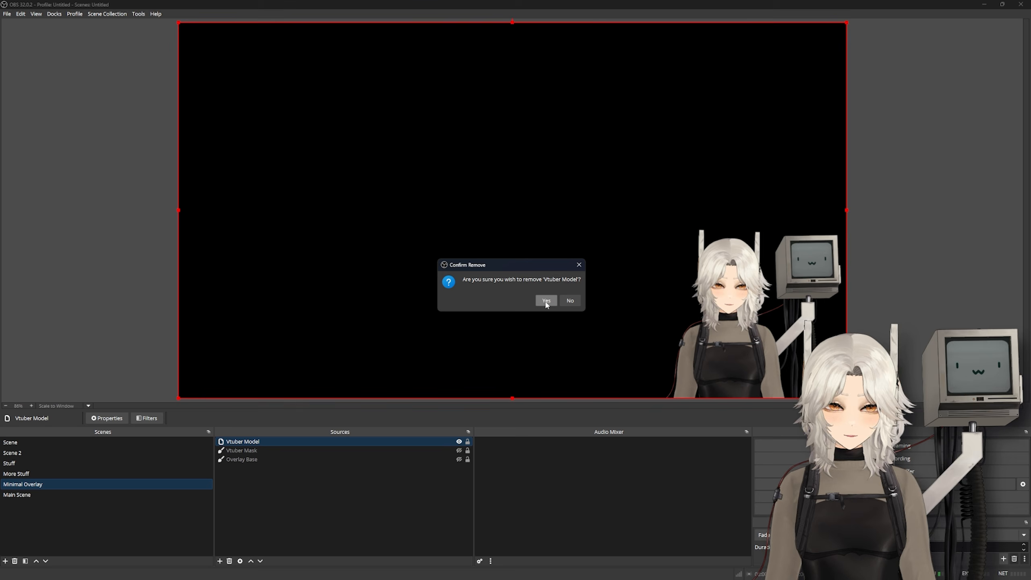
{"action": "left_click", "coordinate": [545, 302]}
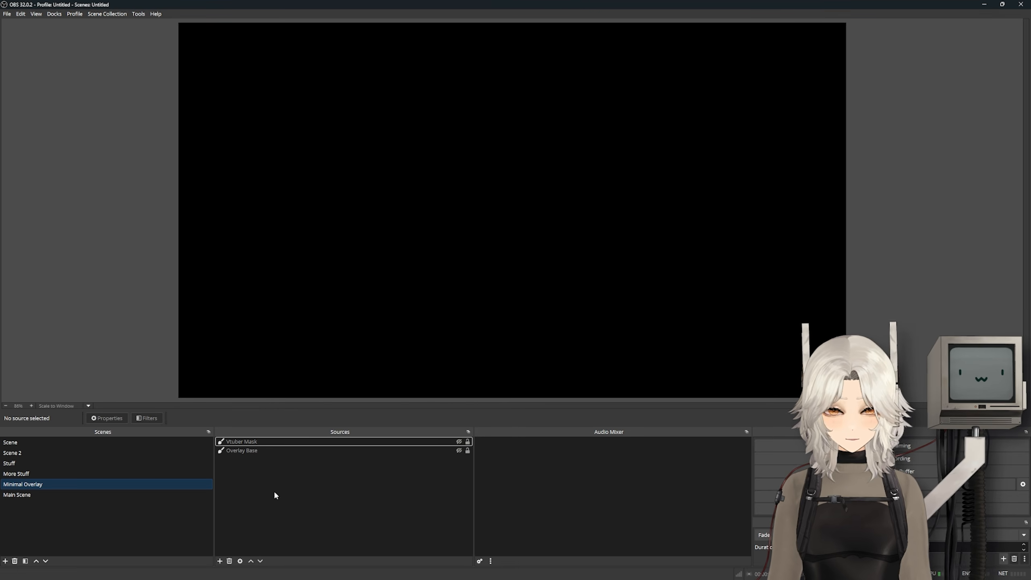
Add a Source Clone named "Vtuber Clone" to the Minimal Overlay scene, with Vtuber Model as the cloned source
{"action": "mouse_move", "coordinate": [250, 468]}
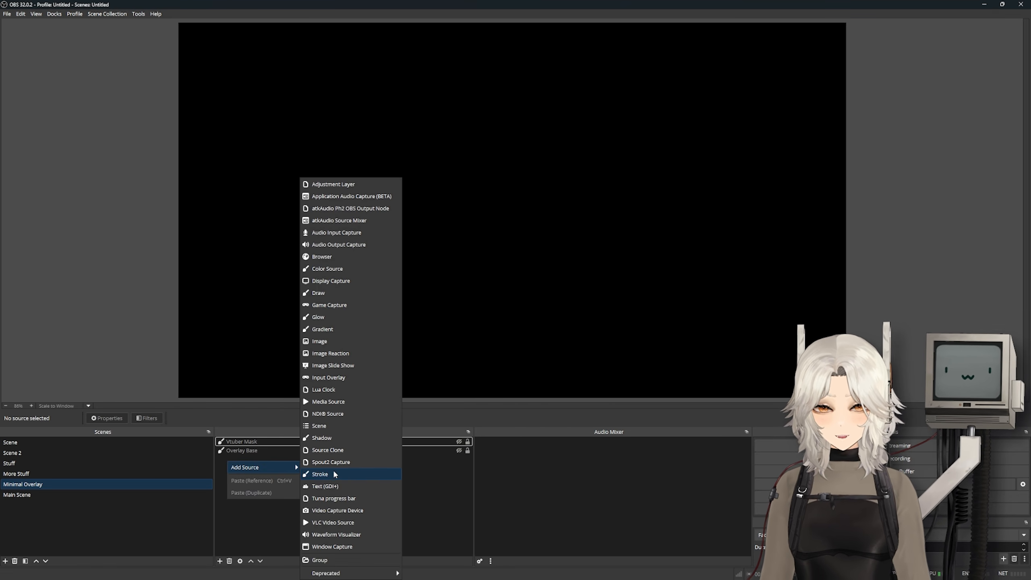
{"action": "left_click", "coordinate": [329, 450]}
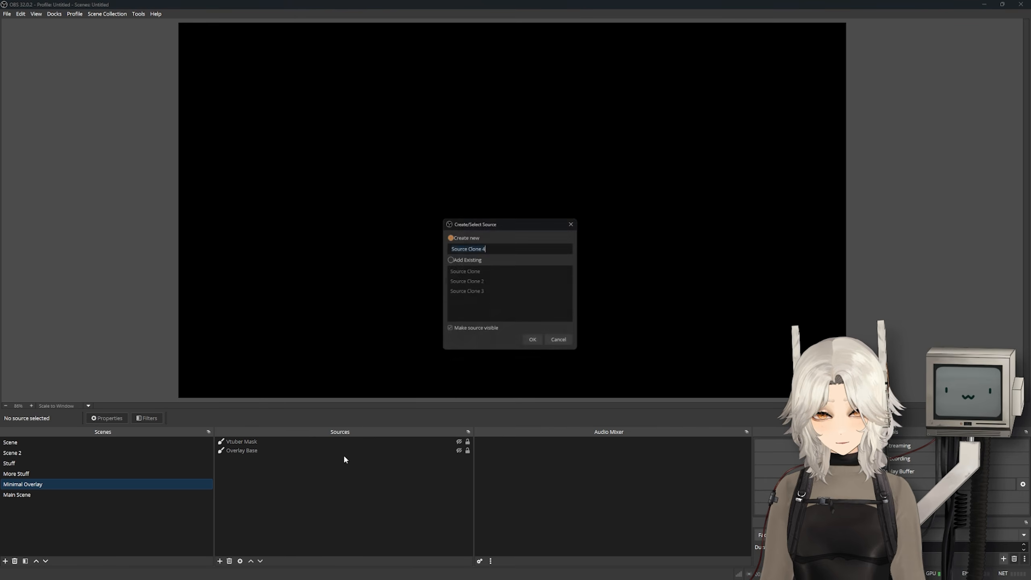
{"action": "type", "text": "Vtuber Clone"}
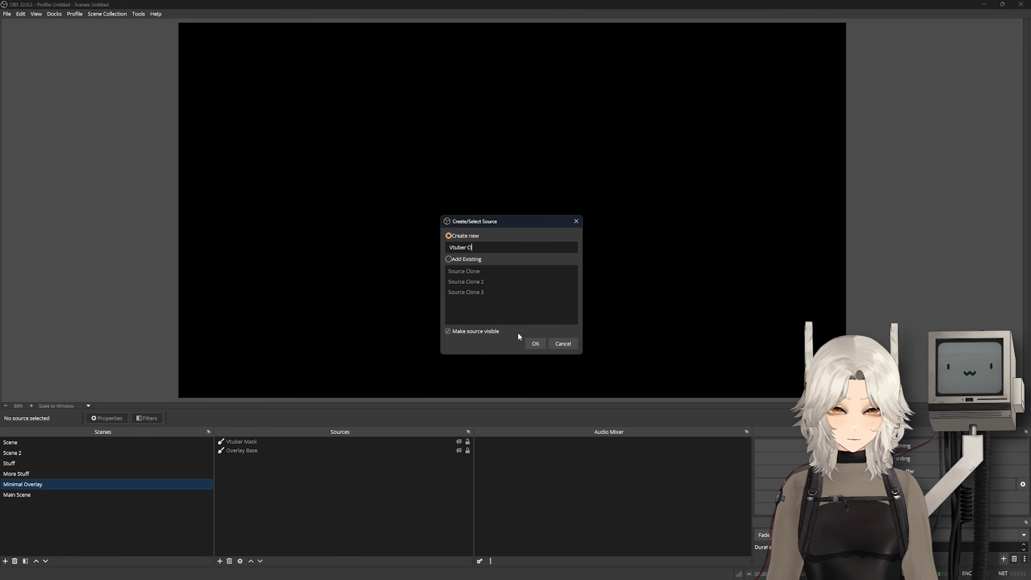
{"action": "key", "text": "Return"}
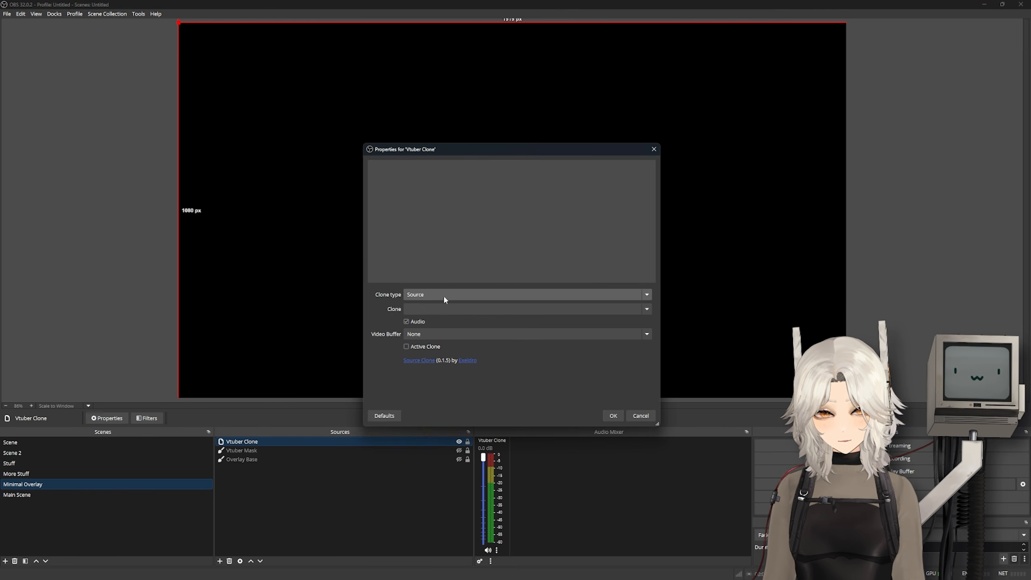
{"action": "left_click", "coordinate": [445, 309]}
{"action": "left_click", "coordinate": [639, 310]}
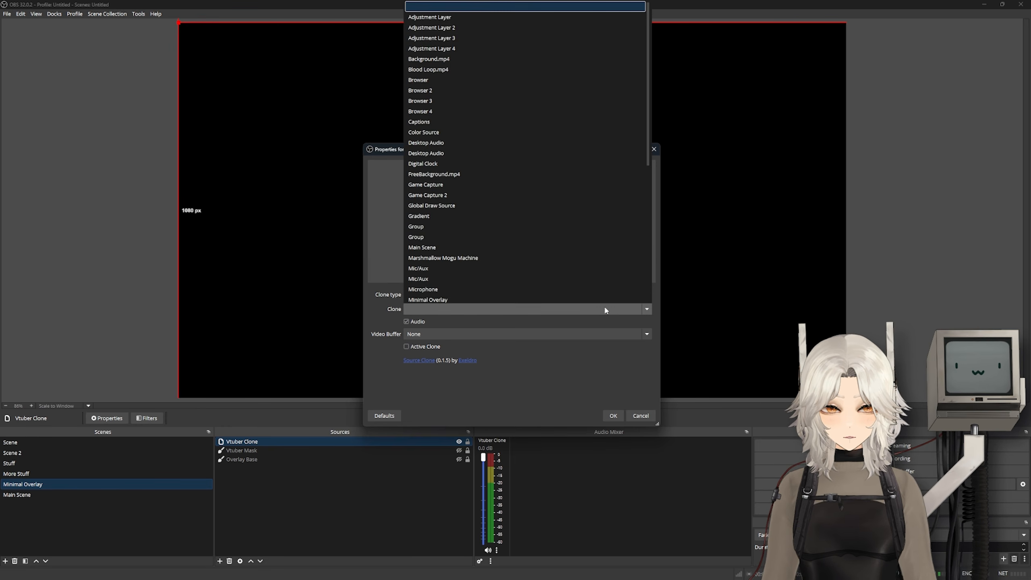
{"action": "scroll", "coordinate": [456, 260], "scroll_direction": "down", "scroll_amount": 9}
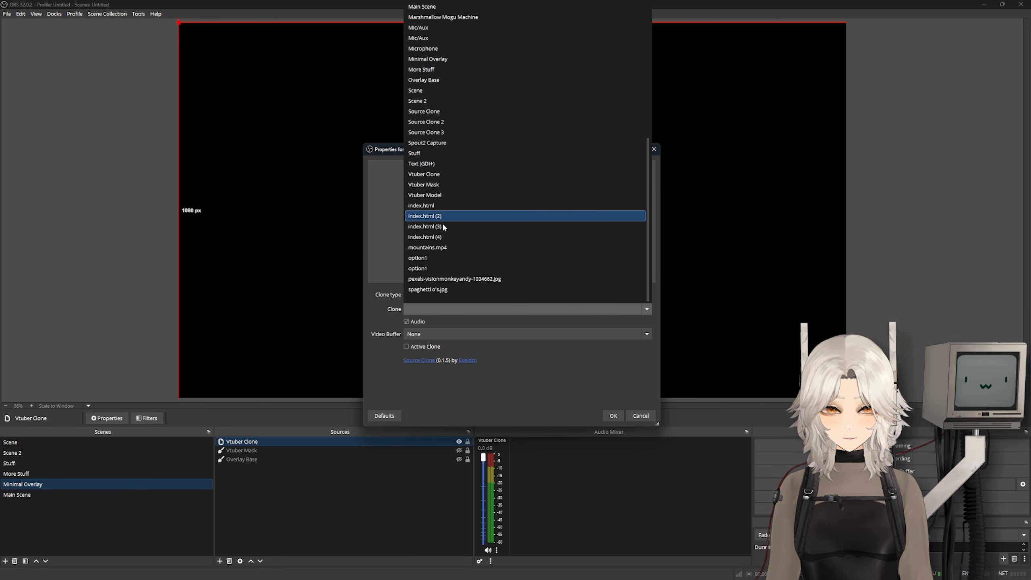
{"action": "left_click", "coordinate": [430, 194]}
{"action": "left_click", "coordinate": [613, 415]}
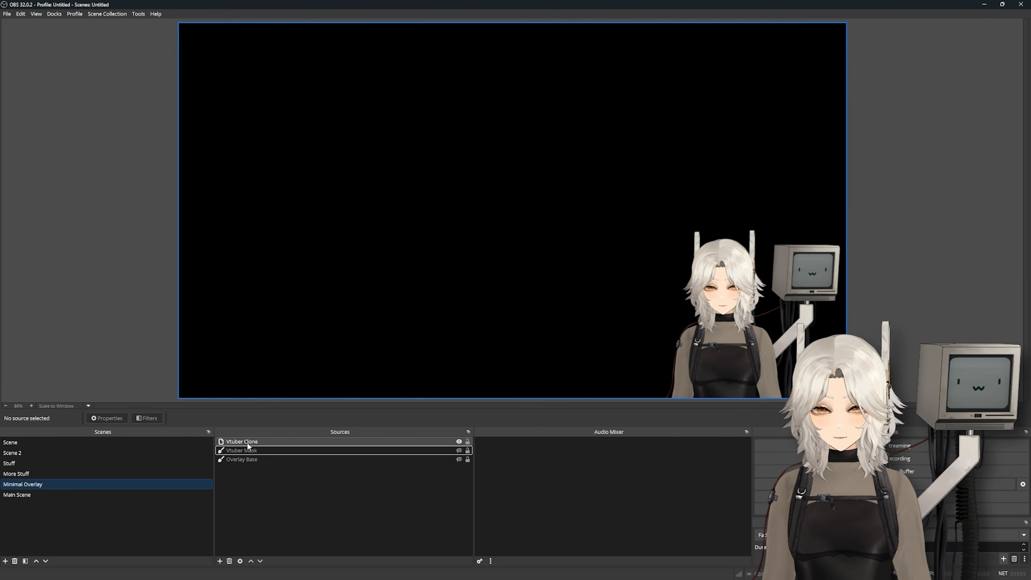
Add a Dr.Glitch effect filter to the Vtuber Clone source, keeping the default filter name and settings
{"action": "left_click", "coordinate": [146, 418]}
{"action": "right_click", "coordinate": [361, 166]}
{"action": "right_click", "coordinate": [360, 328]}
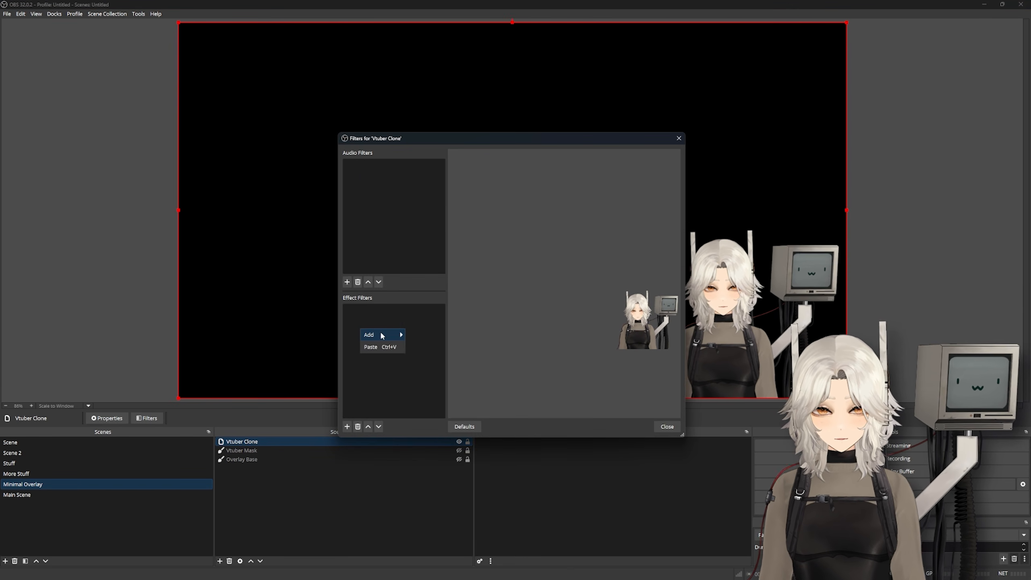
{"action": "mouse_move", "coordinate": [380, 334]}
{"action": "left_click", "coordinate": [419, 211]}
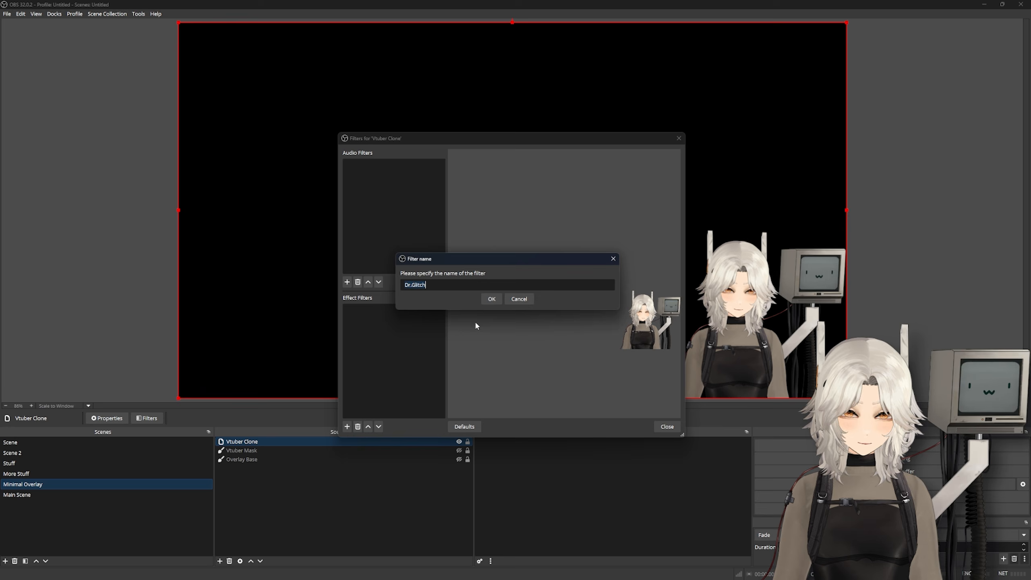
{"action": "left_click", "coordinate": [491, 297]}
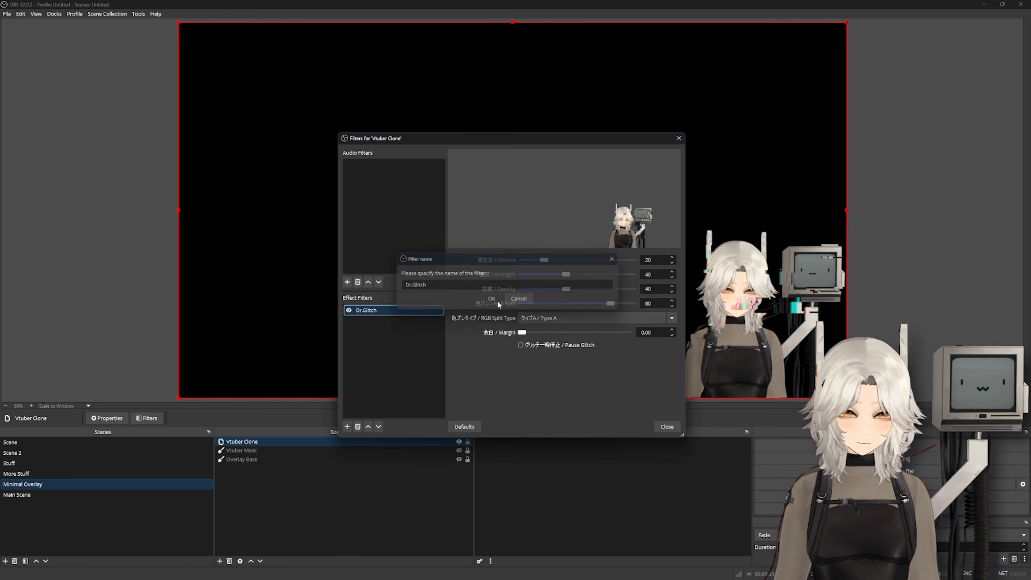
{"action": "left_click", "coordinate": [677, 138]}
Compare how the Vtuber model looks in Main Scene and in the Minimal Overlay scene
{"action": "left_click", "coordinate": [32, 496]}
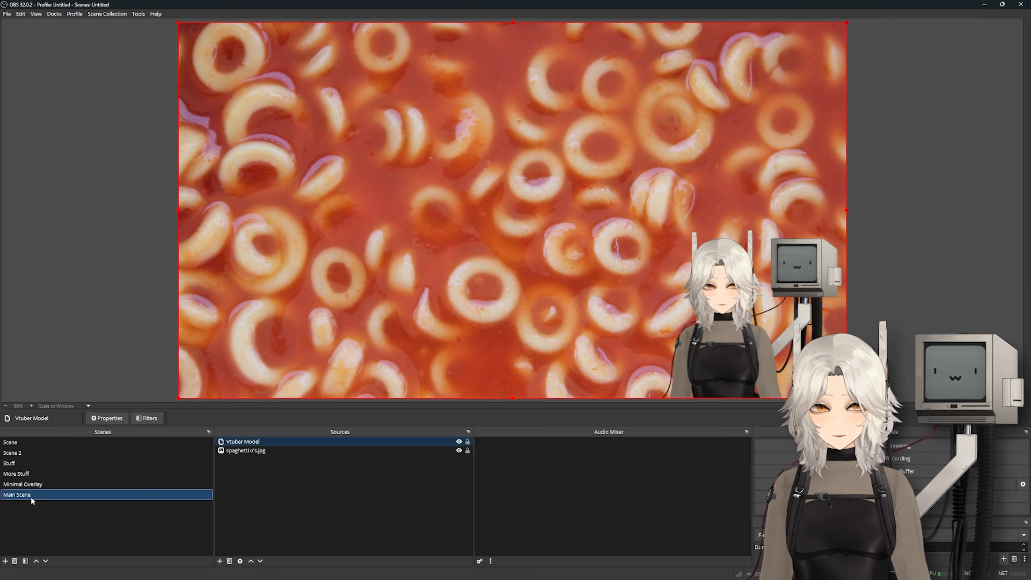
{"action": "left_click", "coordinate": [34, 486]}
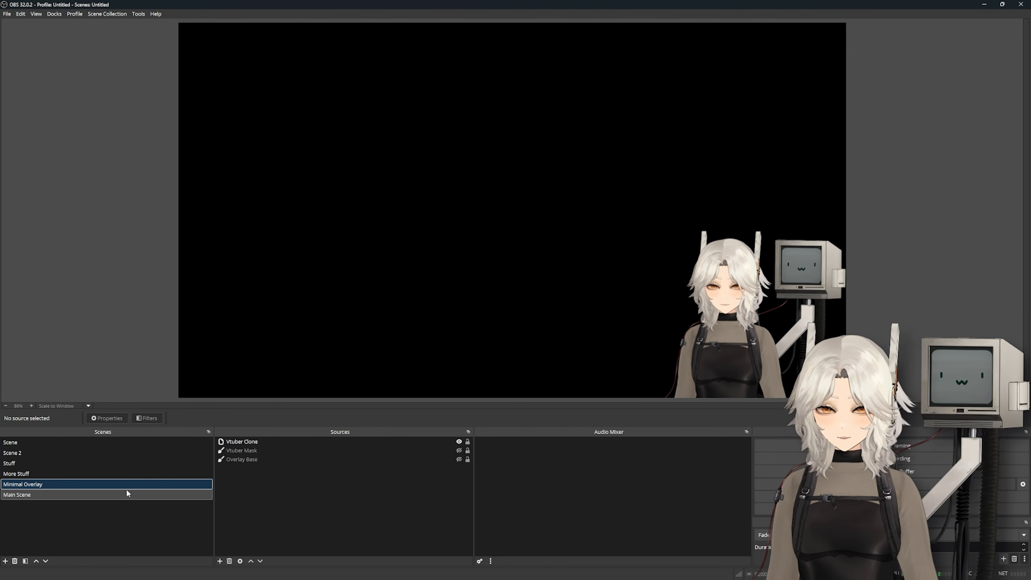
Delete the Dr.Glitch filter from the Vtuber Clone source
{"action": "left_click", "coordinate": [242, 441]}
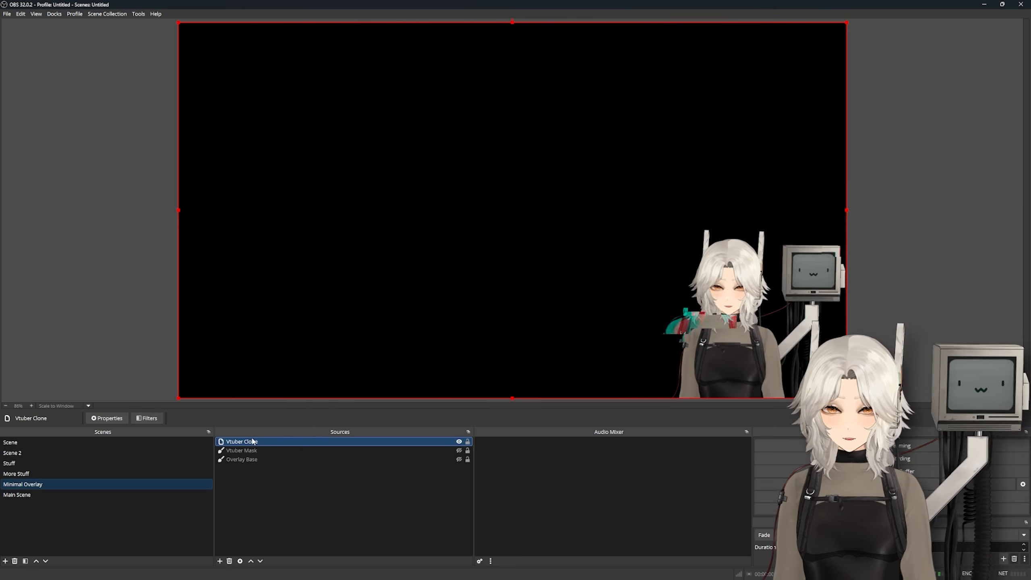
{"action": "left_click", "coordinate": [146, 418]}
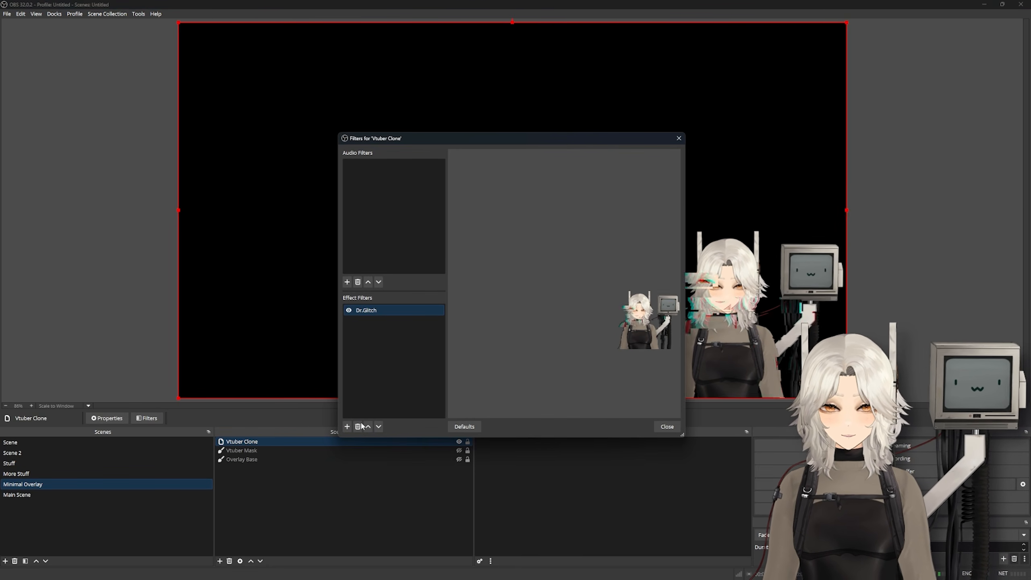
{"action": "left_click", "coordinate": [357, 426]}
{"action": "left_click", "coordinate": [541, 296]}
{"action": "left_click", "coordinate": [667, 427]}
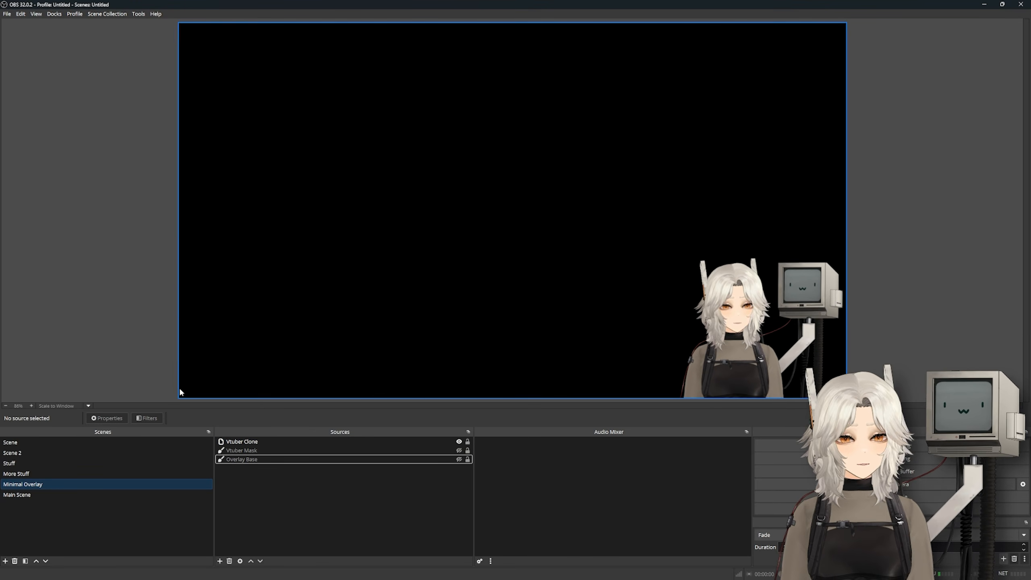
Show the Overlay Base source, and in VTube Studio shrink and reposition the model in front of the red diamond
{"action": "left_click", "coordinate": [459, 459]}
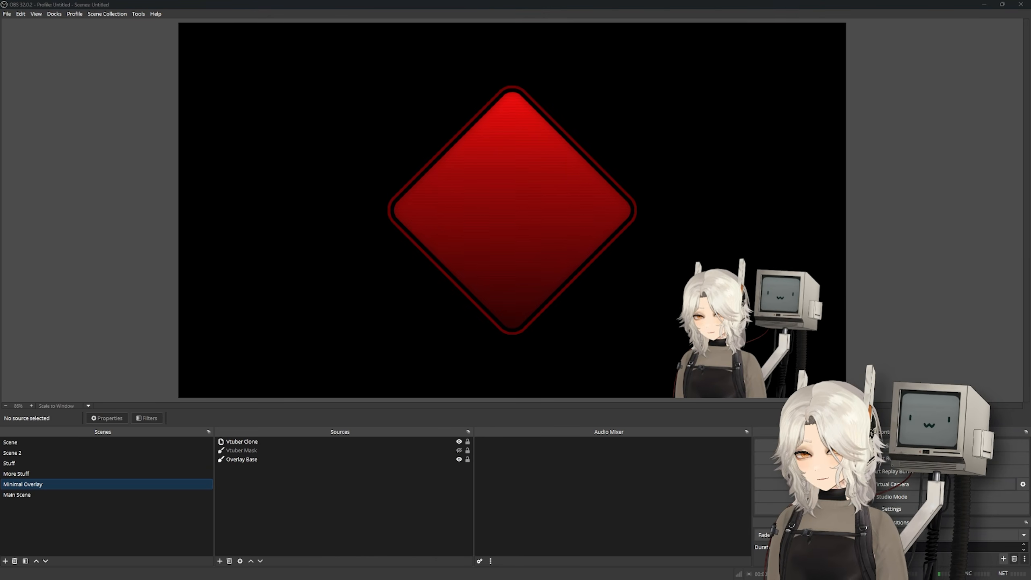
{"action": "left_click", "coordinate": [457, 570]}
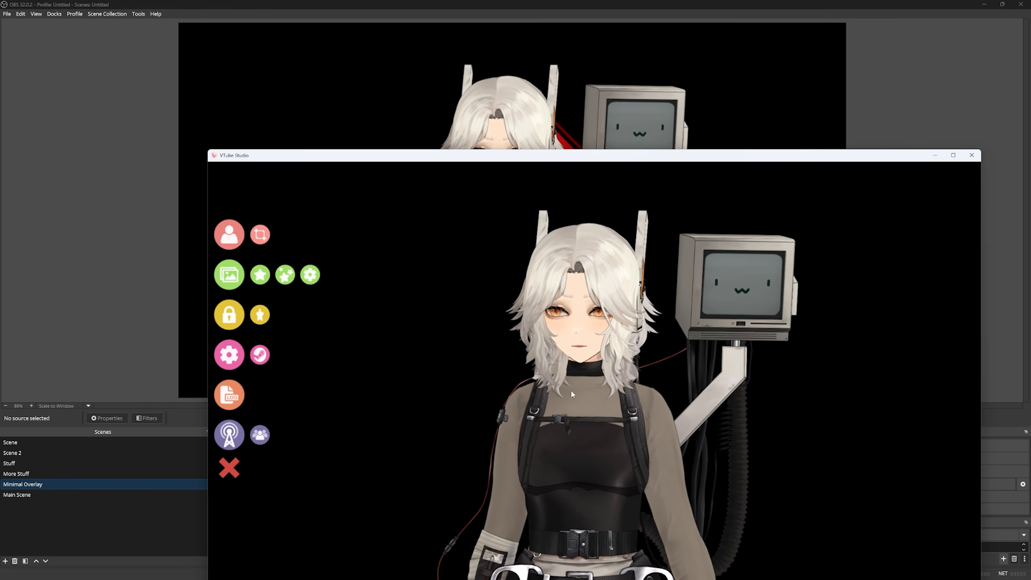
{"action": "left_click_drag", "start_coordinate": [848, 155], "coordinate": [851, 422]}
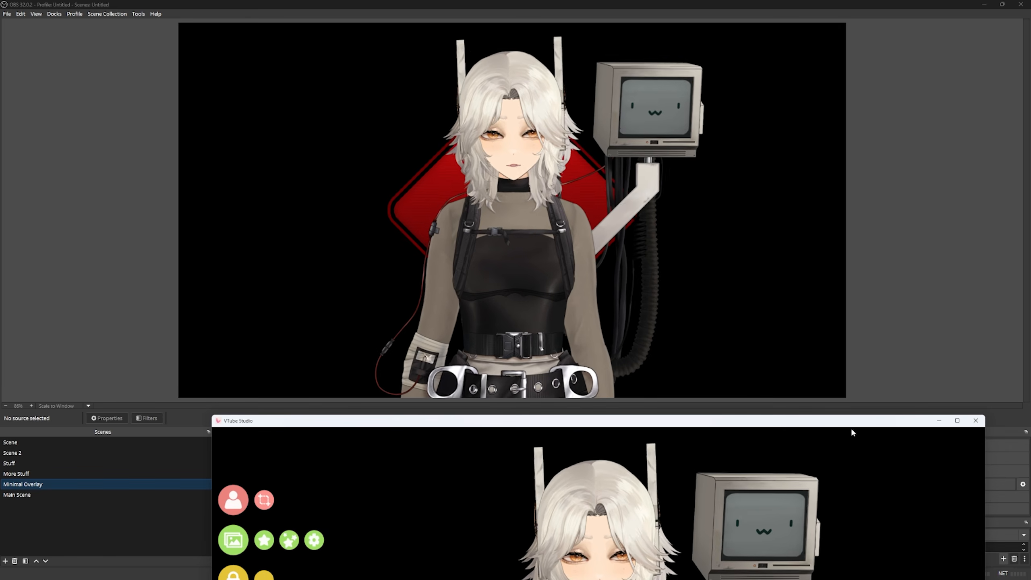
{"action": "left_click_drag", "start_coordinate": [643, 524], "coordinate": [609, 532]}
{"action": "scroll", "coordinate": [605, 528], "scroll_direction": "down", "scroll_amount": 4}
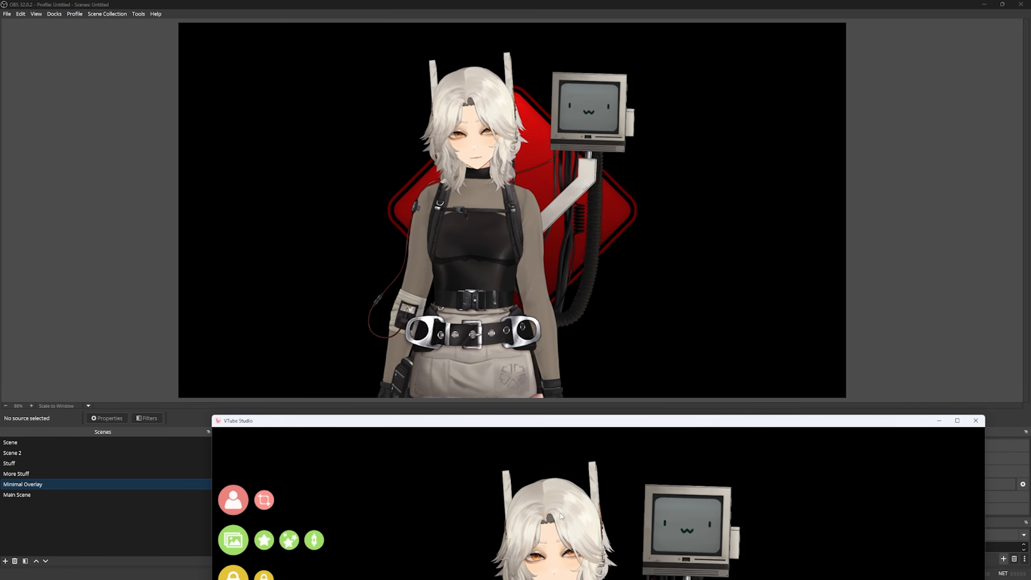
{"action": "left_click", "coordinate": [932, 420]}
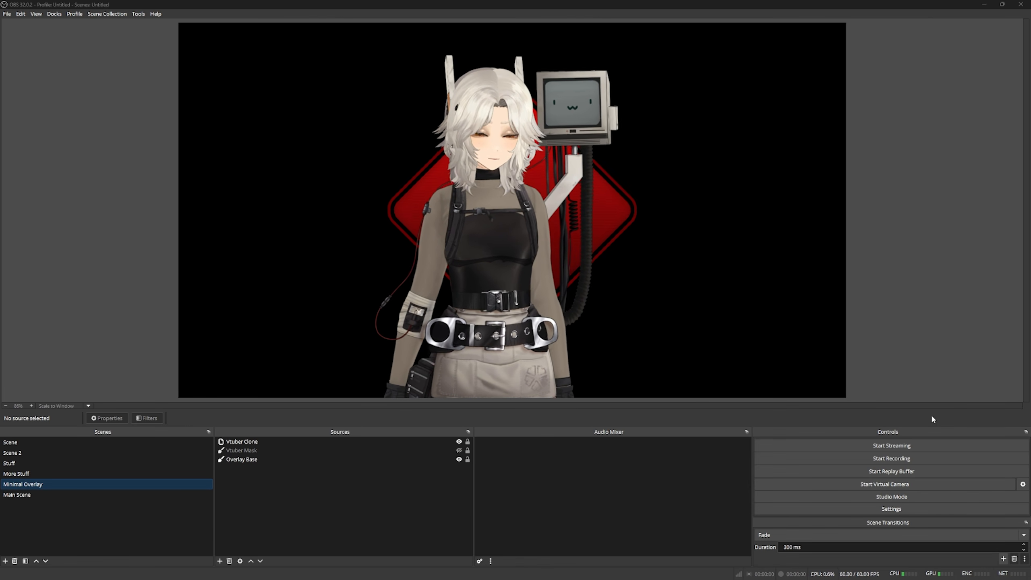
Add an Advanced Mask effect filter to the Vtuber Clone source
{"action": "left_click", "coordinate": [258, 444]}
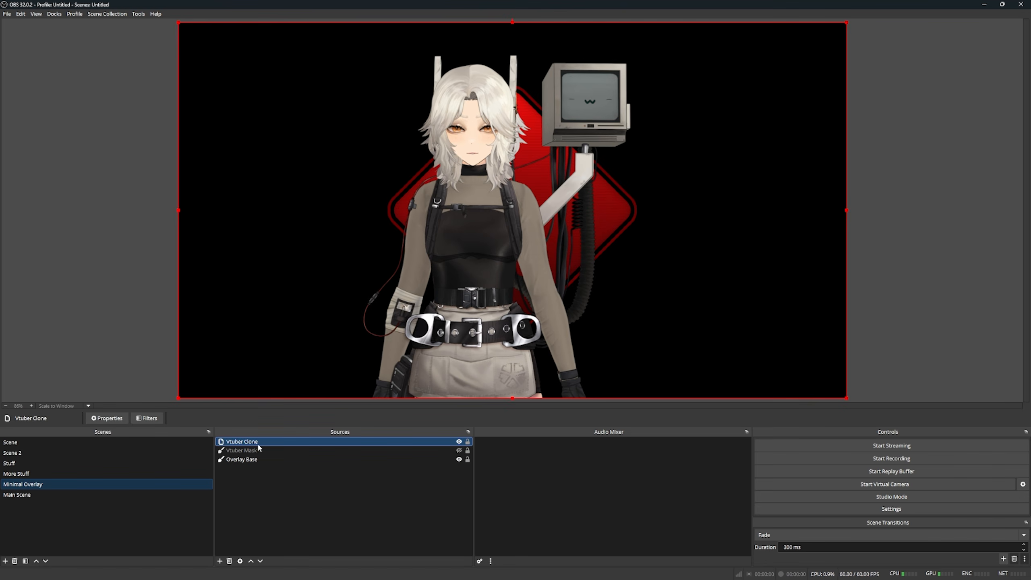
{"action": "left_click", "coordinate": [151, 420]}
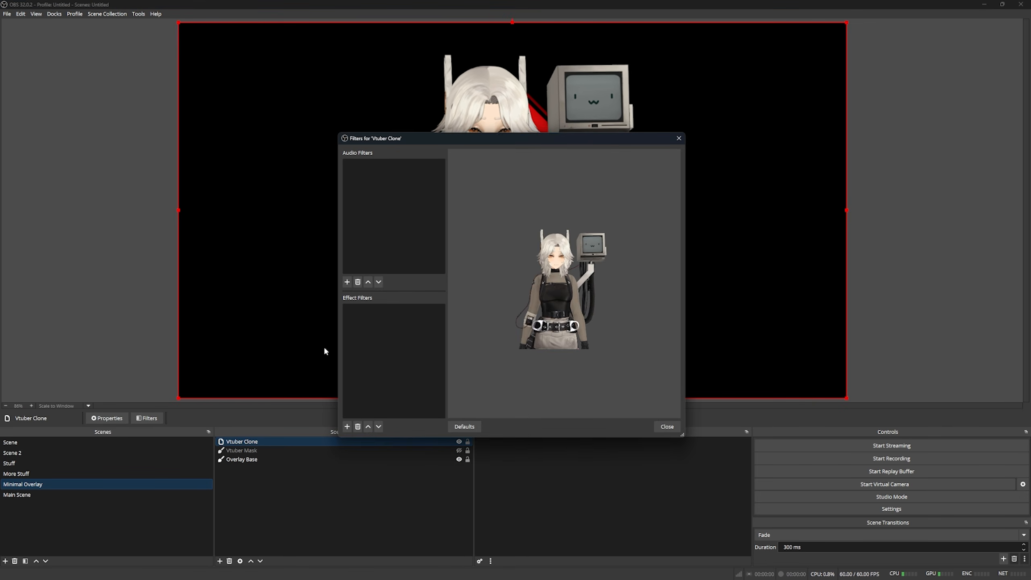
{"action": "right_click", "coordinate": [364, 323]}
{"action": "mouse_move", "coordinate": [378, 332]}
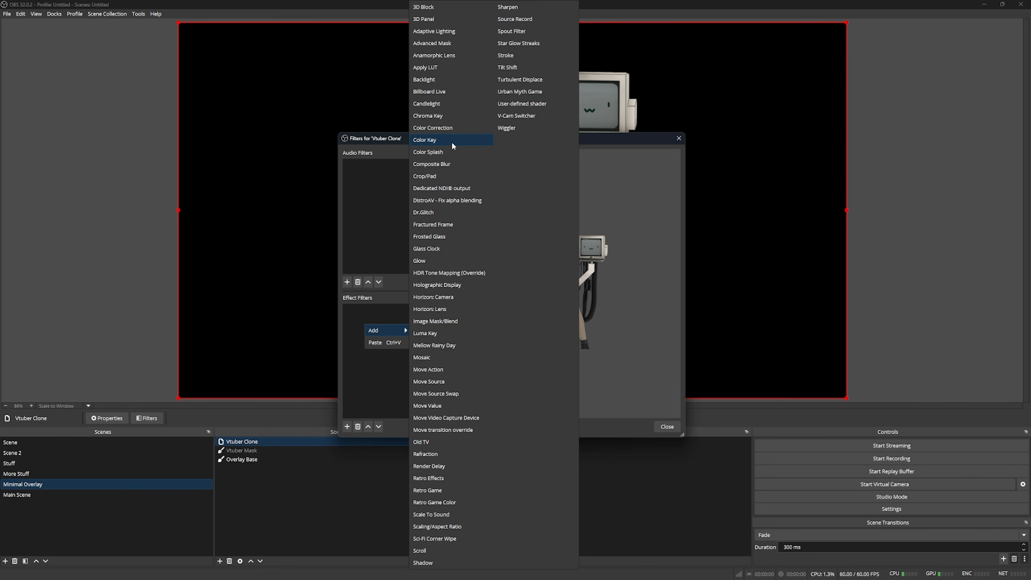
{"action": "left_click", "coordinate": [442, 46]}
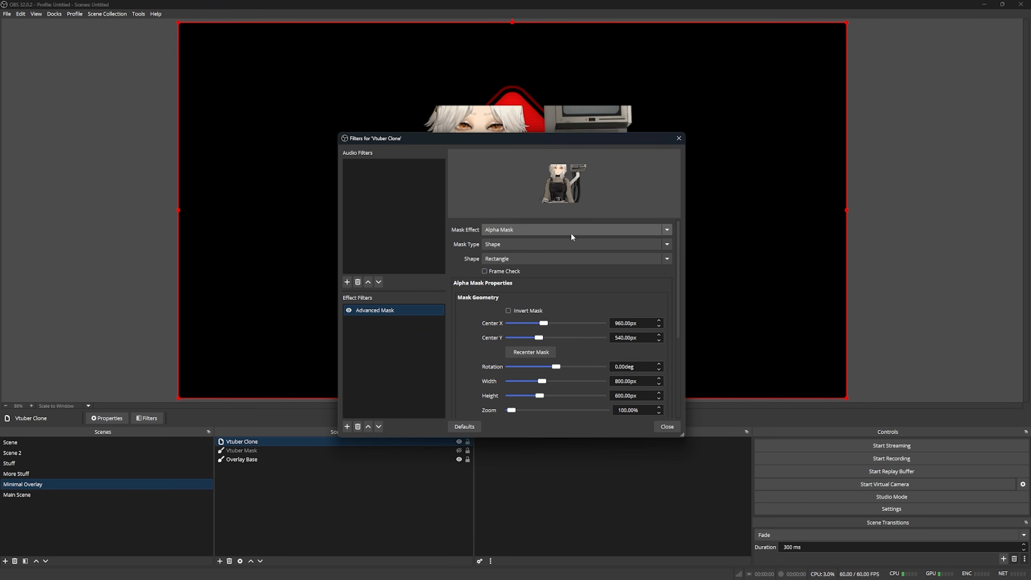
Set the Advanced Mask filter's mask type to Source, choose Vtuber Mask as its source, and invert the mask
{"action": "left_click", "coordinate": [509, 244]}
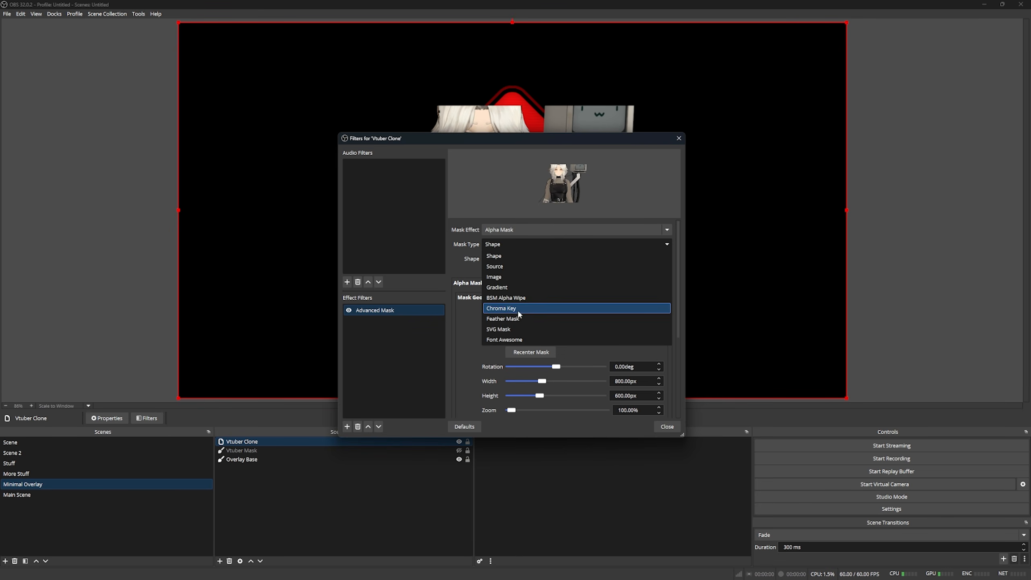
{"action": "left_click", "coordinate": [571, 266]}
{"action": "left_click", "coordinate": [668, 258]}
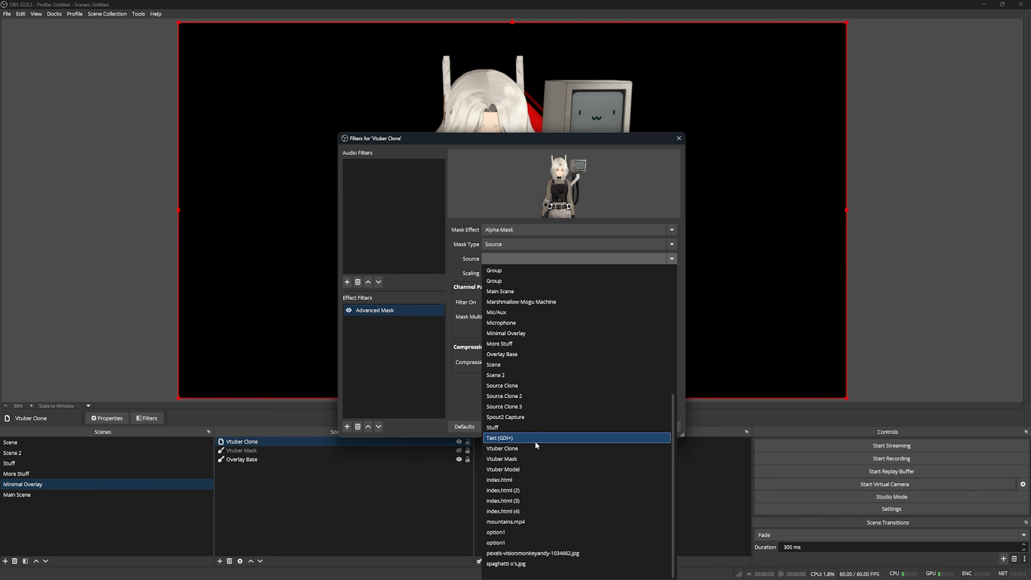
{"action": "scroll", "coordinate": [523, 446], "scroll_direction": "down", "scroll_amount": 1}
{"action": "left_click", "coordinate": [512, 459]}
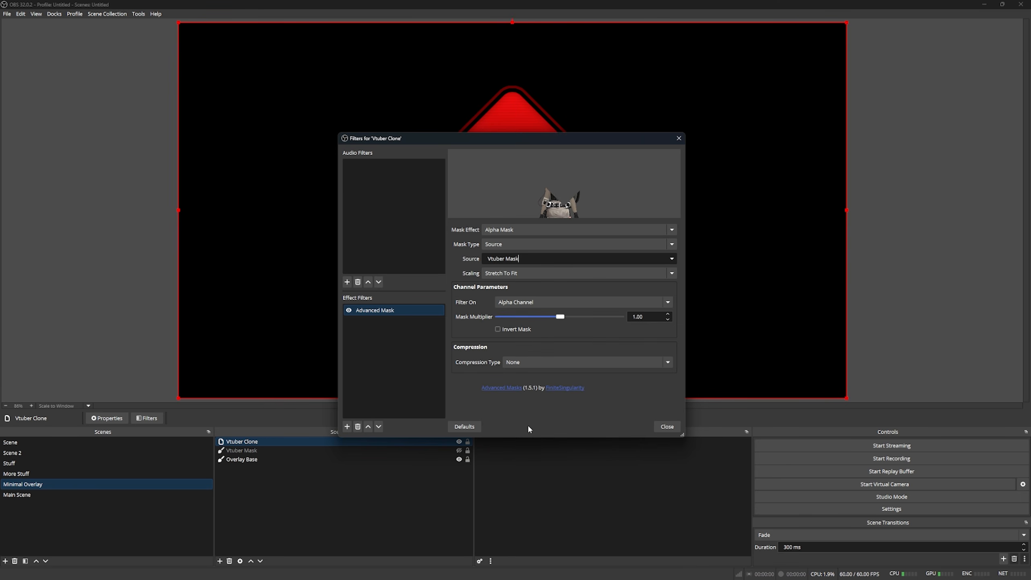
{"action": "left_click_drag", "start_coordinate": [532, 145], "coordinate": [189, 97]}
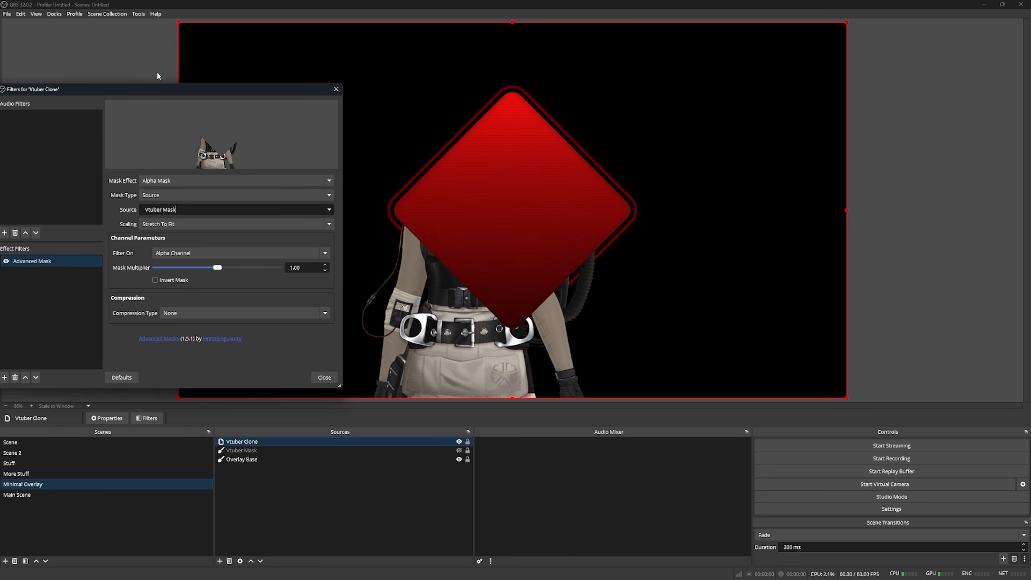
{"action": "left_click", "coordinate": [156, 279]}
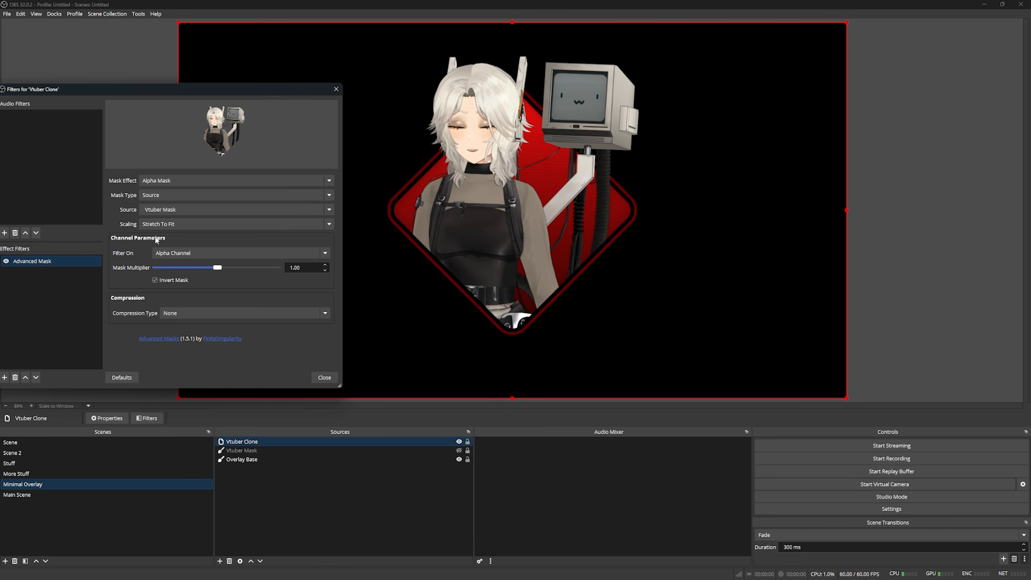
{"action": "left_click", "coordinate": [324, 377]}
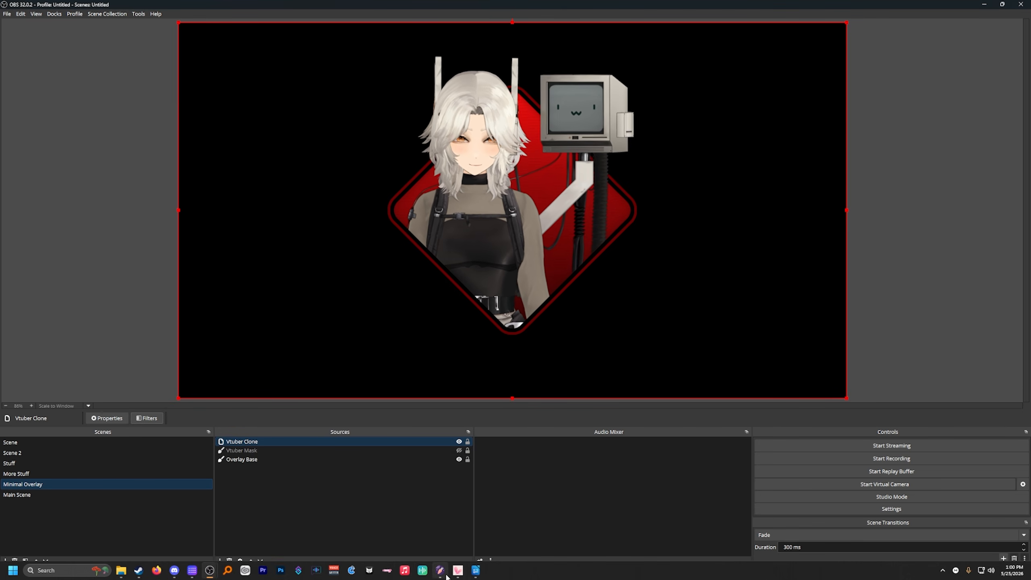
Switch to VTube Studio, enlarge the model and move it higher over the diamond, and return to OBS
{"action": "left_click", "coordinate": [457, 570]}
{"action": "left_click_drag", "start_coordinate": [569, 422], "coordinate": [577, 393]}
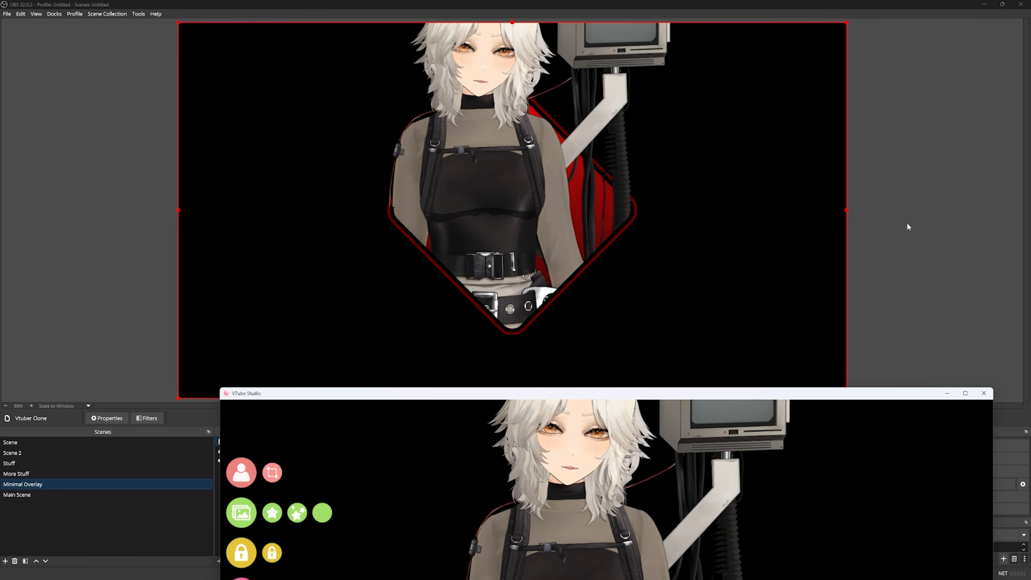
{"action": "left_click", "coordinate": [892, 212]}
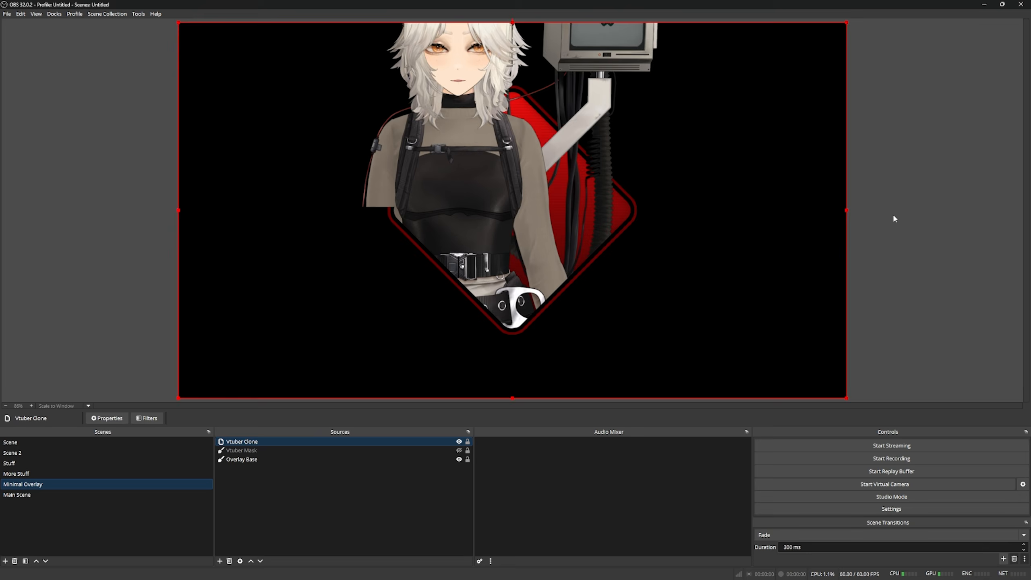
Open the Vtuber Mask source's filters and set Advanced Mask 2's mask center Y to 944 px
{"action": "left_click", "coordinate": [243, 450]}
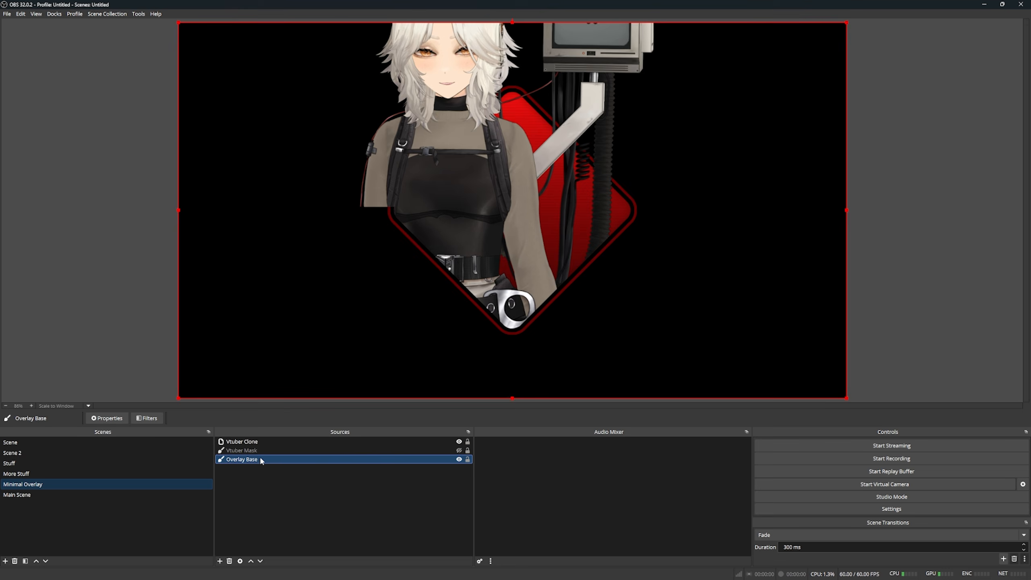
{"action": "left_click", "coordinate": [147, 418]}
{"action": "left_click_drag", "start_coordinate": [500, 140], "coordinate": [167, 120]}
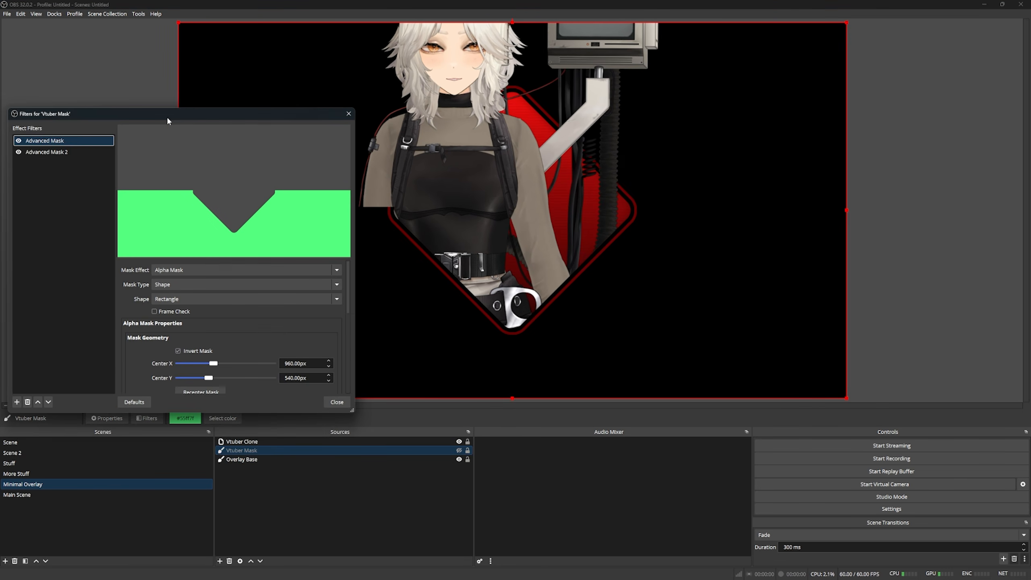
{"action": "left_click", "coordinate": [61, 154]}
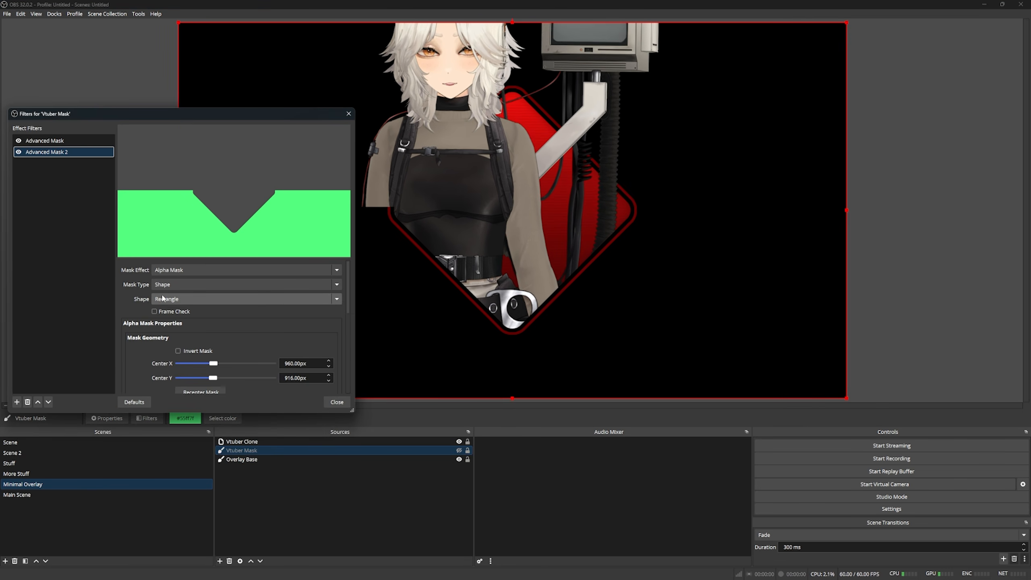
{"action": "scroll", "coordinate": [214, 379], "scroll_direction": "down", "scroll_amount": 2}
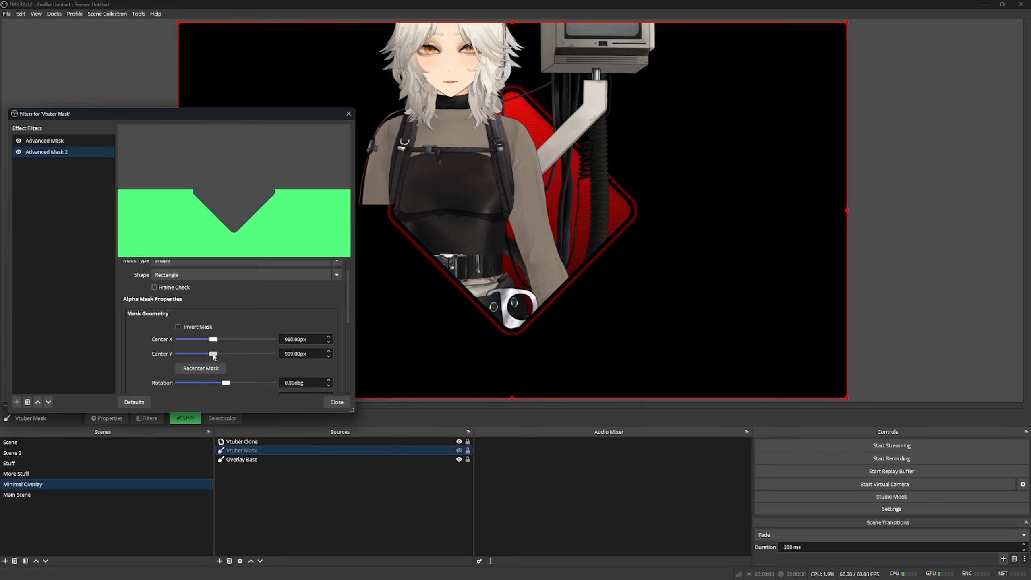
{"action": "left_click_drag", "start_coordinate": [215, 356], "coordinate": [215, 356]}
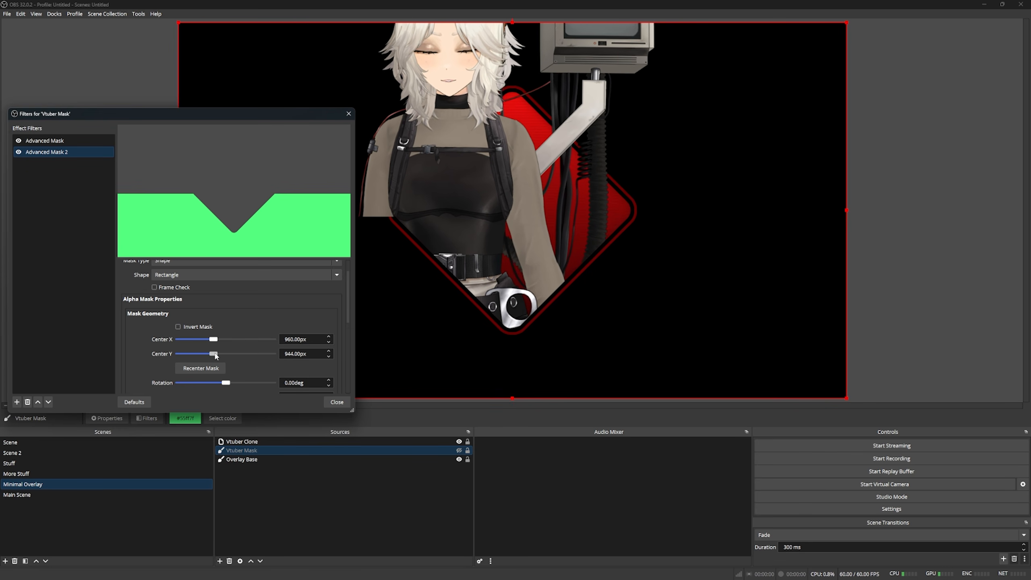
Switch to VTube Studio, shrink the model and position it popping out of the diamond, then return to OBS
{"action": "left_click", "coordinate": [458, 571]}
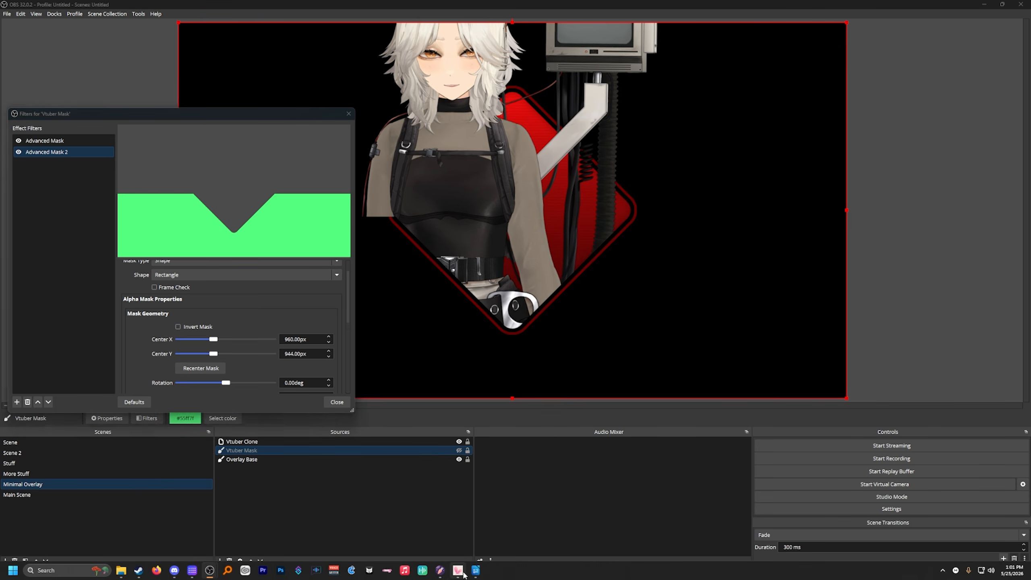
{"action": "left_click_drag", "start_coordinate": [488, 509], "coordinate": [549, 517]}
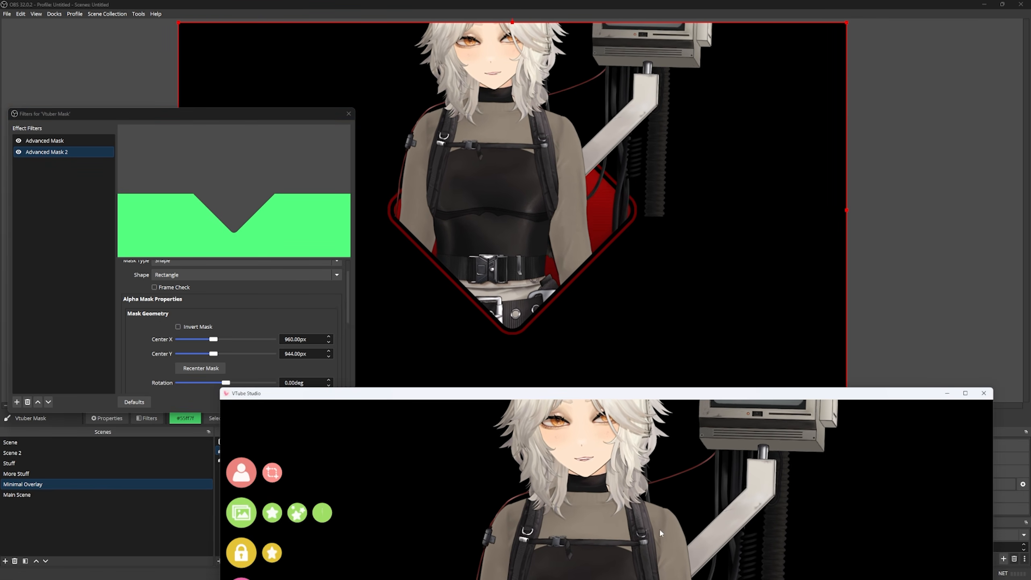
{"action": "scroll", "coordinate": [595, 486], "scroll_direction": "down", "scroll_amount": 3}
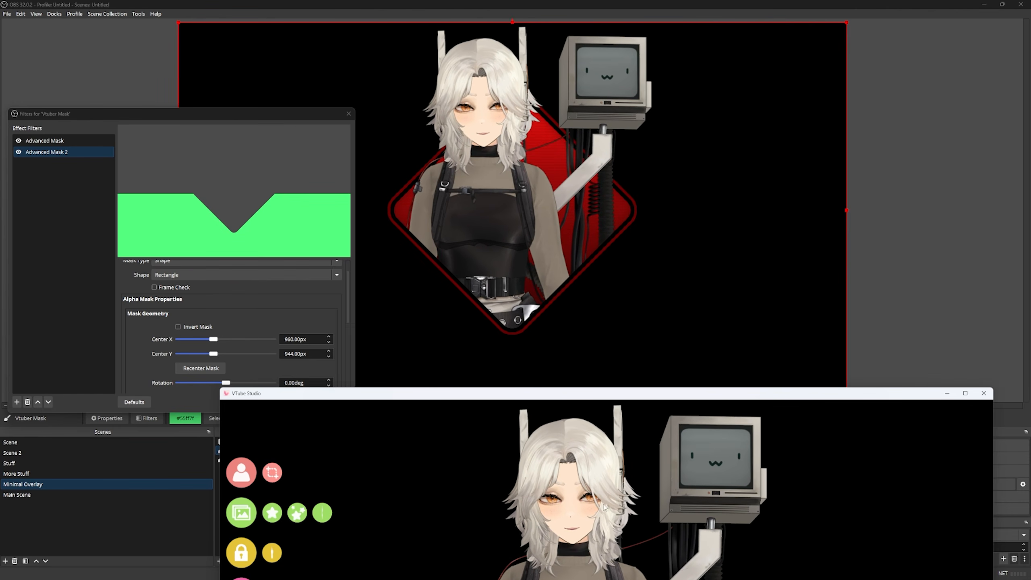
{"action": "left_click_drag", "start_coordinate": [595, 486], "coordinate": [569, 520]}
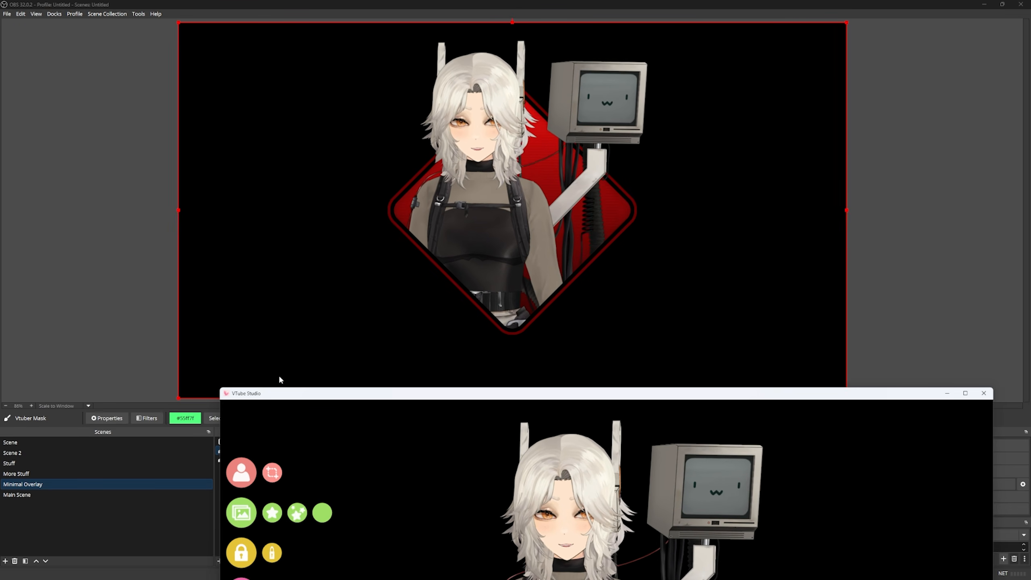
{"action": "left_click", "coordinate": [255, 324]}
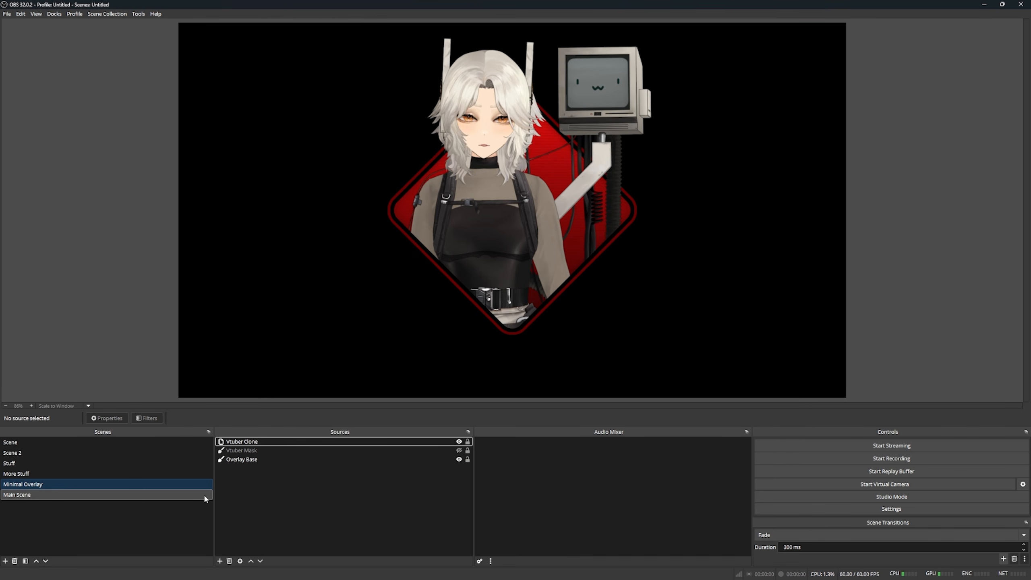
Add the existing Minimal Overlay scene as a source in Main Scene and hide the Vtuber Model source
{"action": "left_click", "coordinate": [19, 495]}
{"action": "right_click", "coordinate": [231, 463]}
{"action": "mouse_move", "coordinate": [265, 466]}
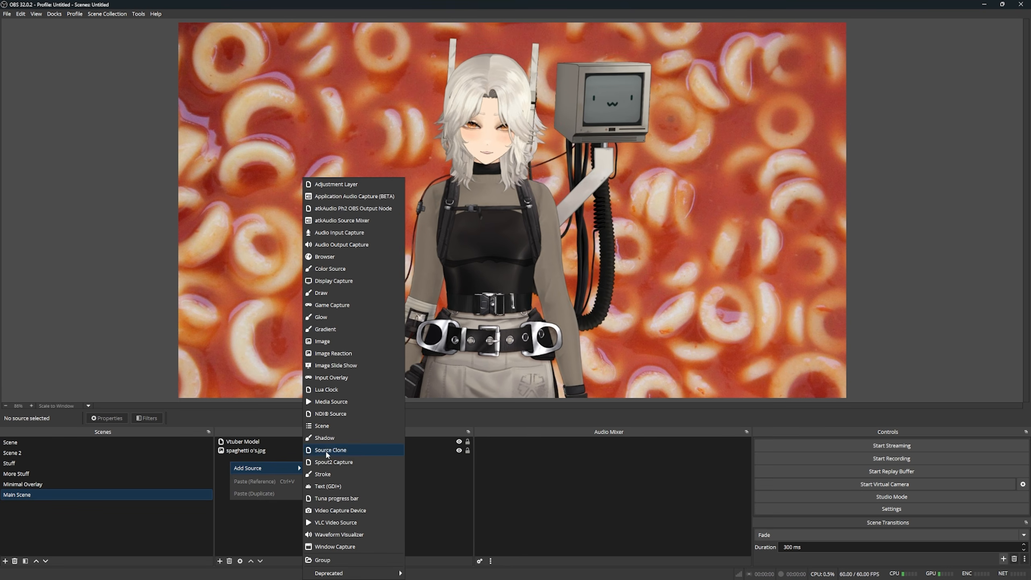
{"action": "left_click", "coordinate": [321, 426]}
{"action": "left_click", "coordinate": [470, 272]}
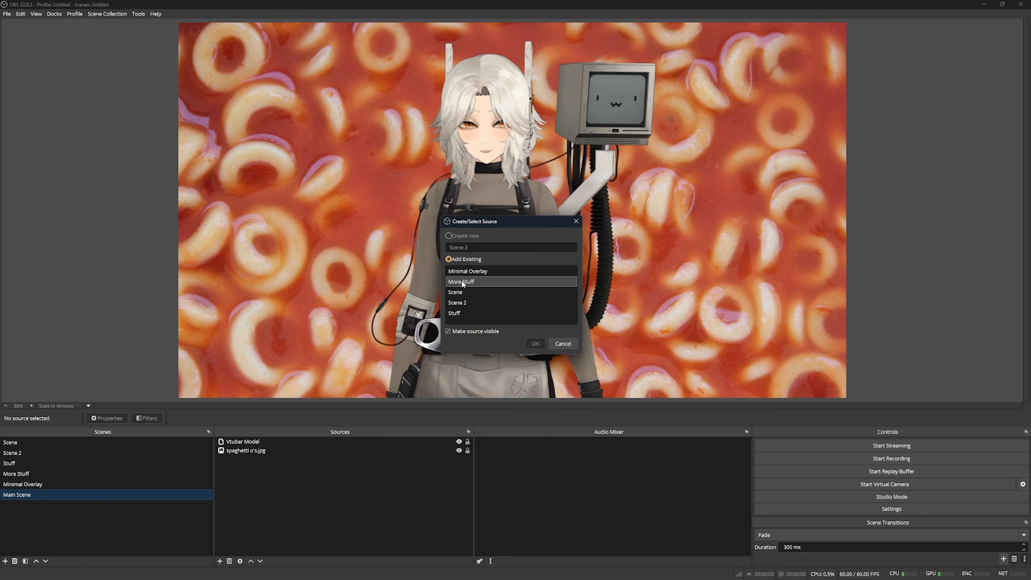
{"action": "left_click", "coordinate": [535, 344]}
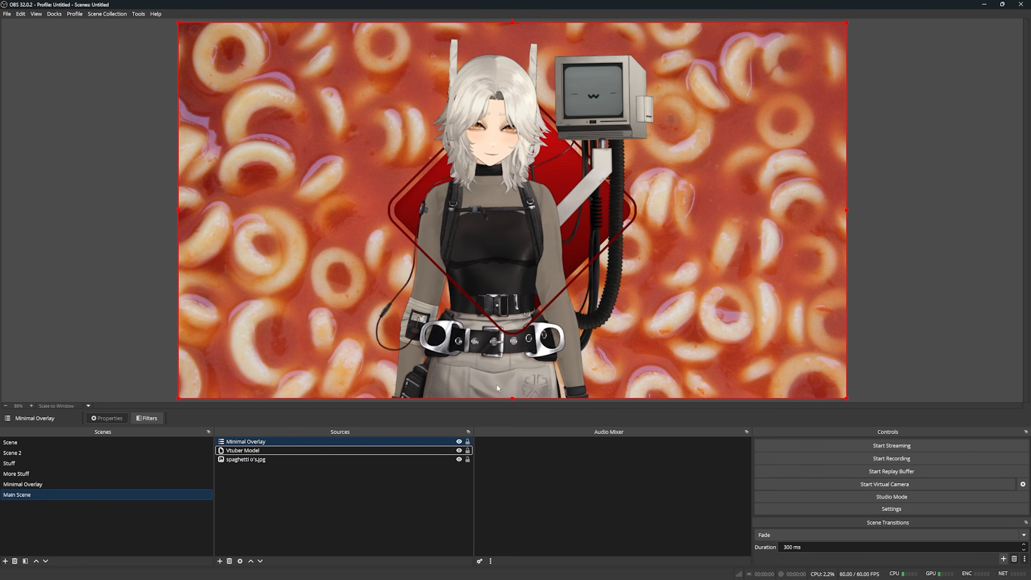
{"action": "left_click", "coordinate": [356, 485]}
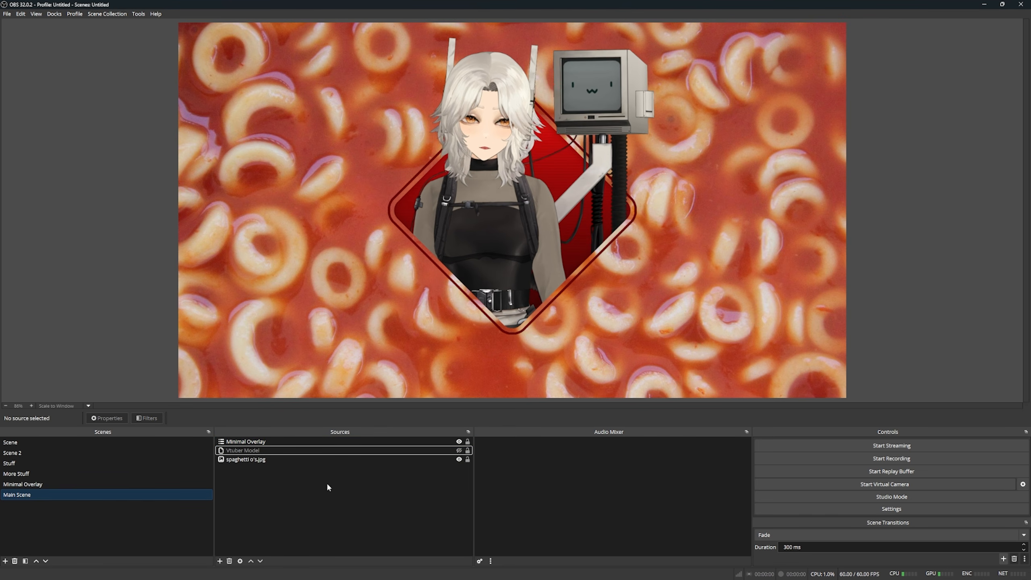
Scale down the Minimal Overlay source and place it in the canvas's lower-right corner, about 1079 px from the left edge and 512 px from the top
{"action": "left_click", "coordinate": [264, 442]}
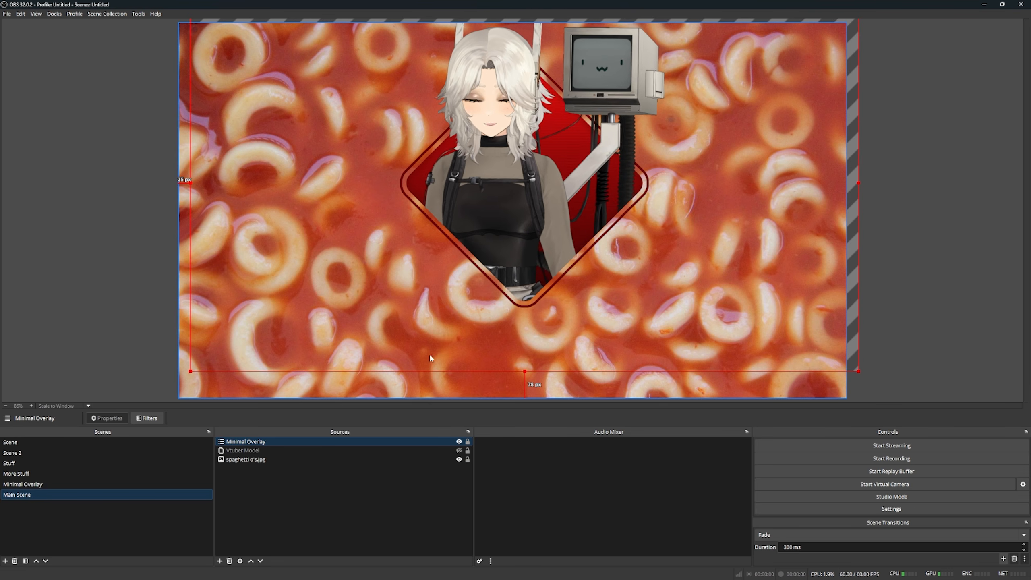
{"action": "left_click", "coordinate": [268, 485]}
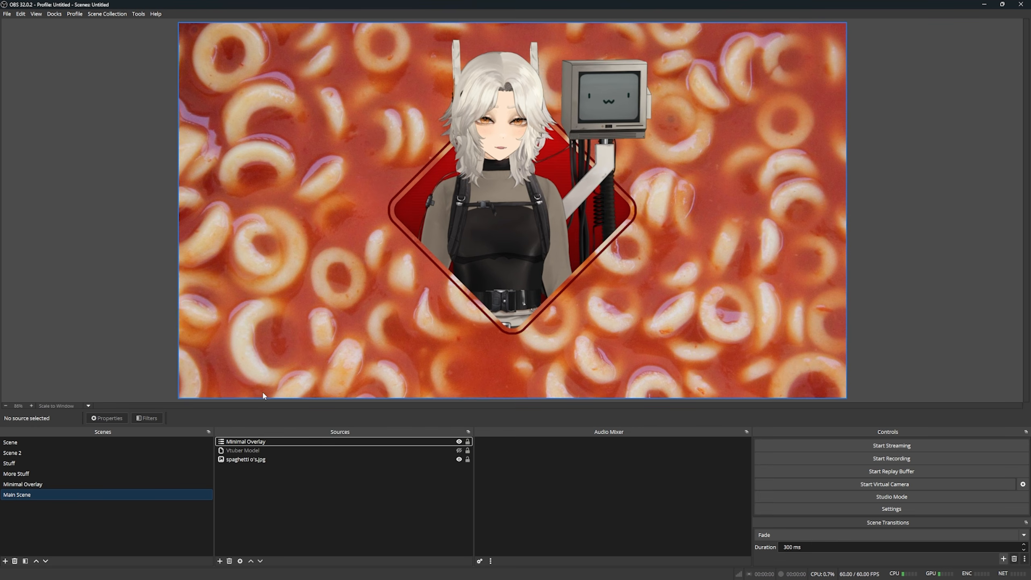
{"action": "left_click", "coordinate": [572, 215]}
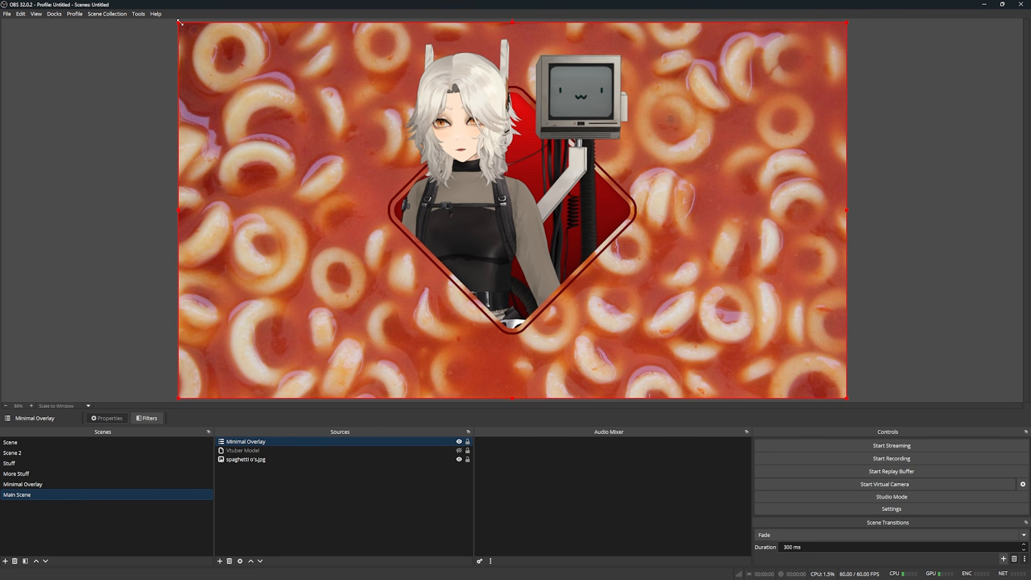
{"action": "left_click_drag", "start_coordinate": [178, 21], "coordinate": [456, 170]}
{"action": "left_click_drag", "start_coordinate": [651, 238], "coordinate": [762, 290]}
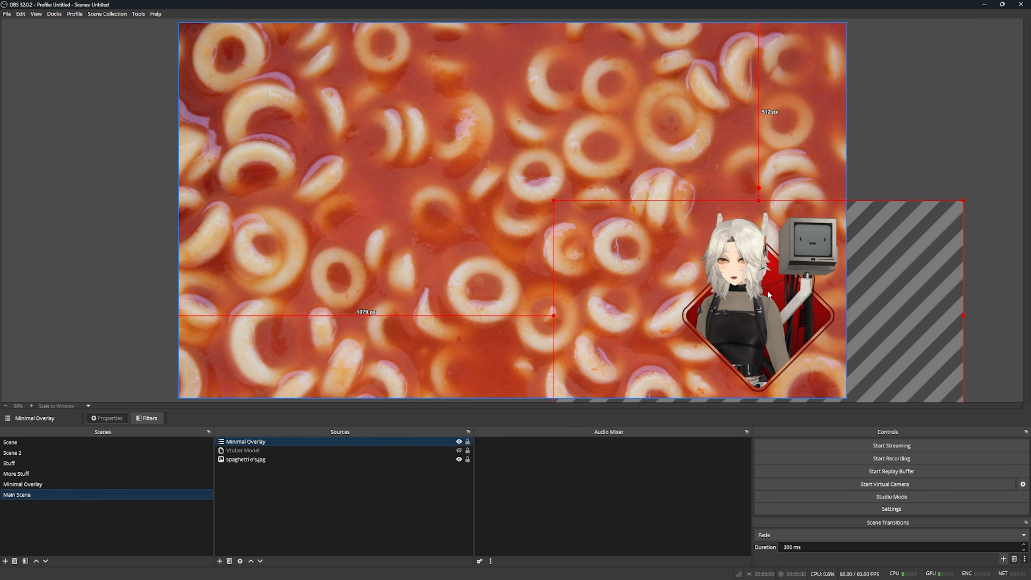
{"action": "left_click", "coordinate": [994, 219]}
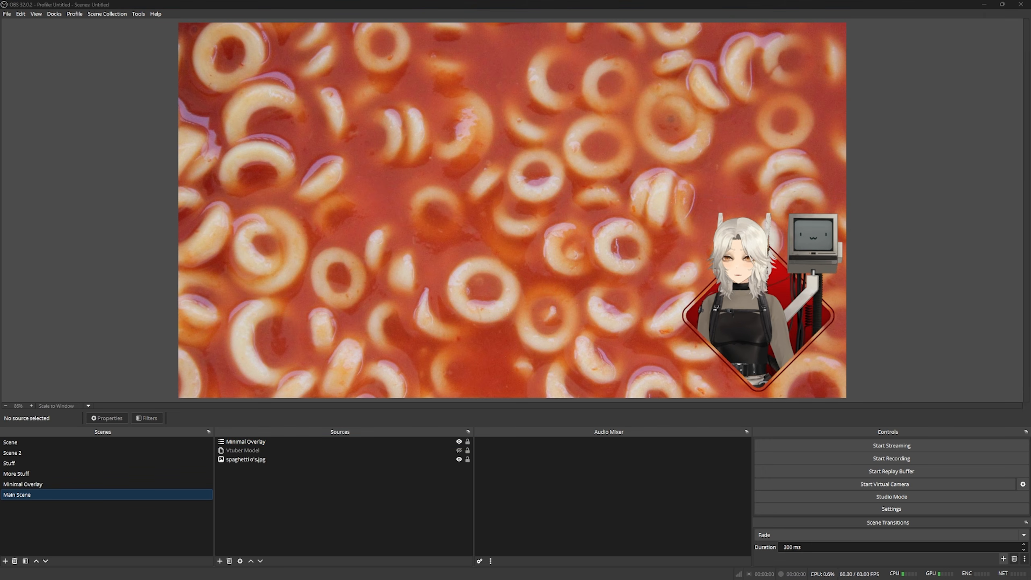
Switch to Stream Deck, search the plugins for "vtub", and clear the search to return to the key actions
{"action": "mouse_move", "coordinate": [280, 579]}
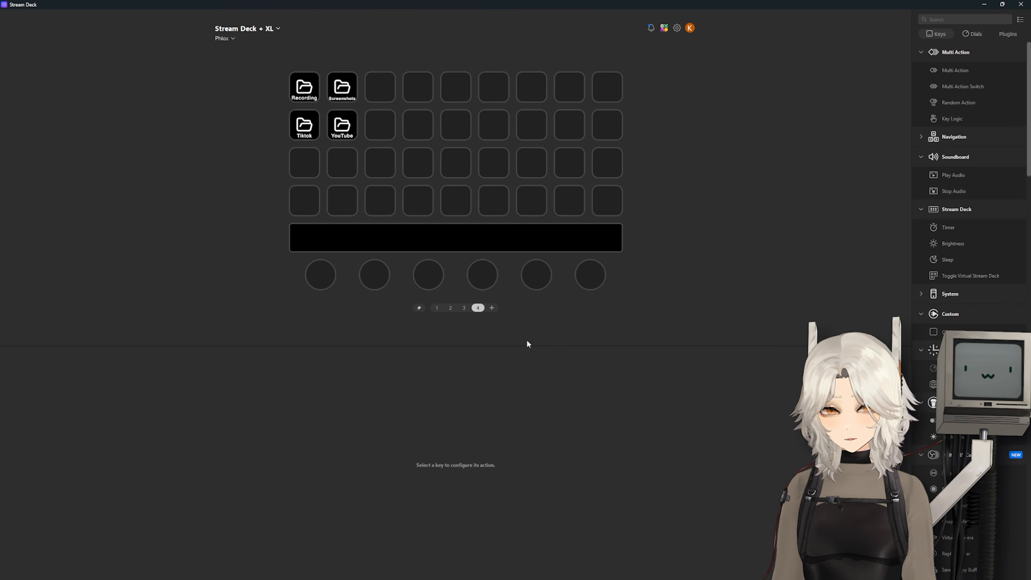
{"action": "left_click", "coordinate": [1006, 33]}
{"action": "left_click", "coordinate": [961, 20]}
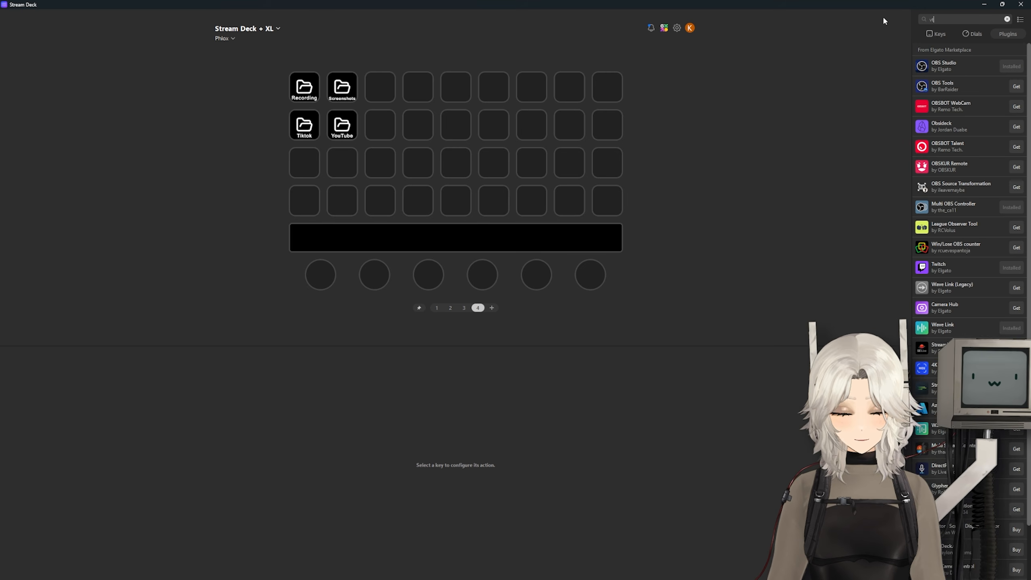
{"action": "type", "text": "tub"}
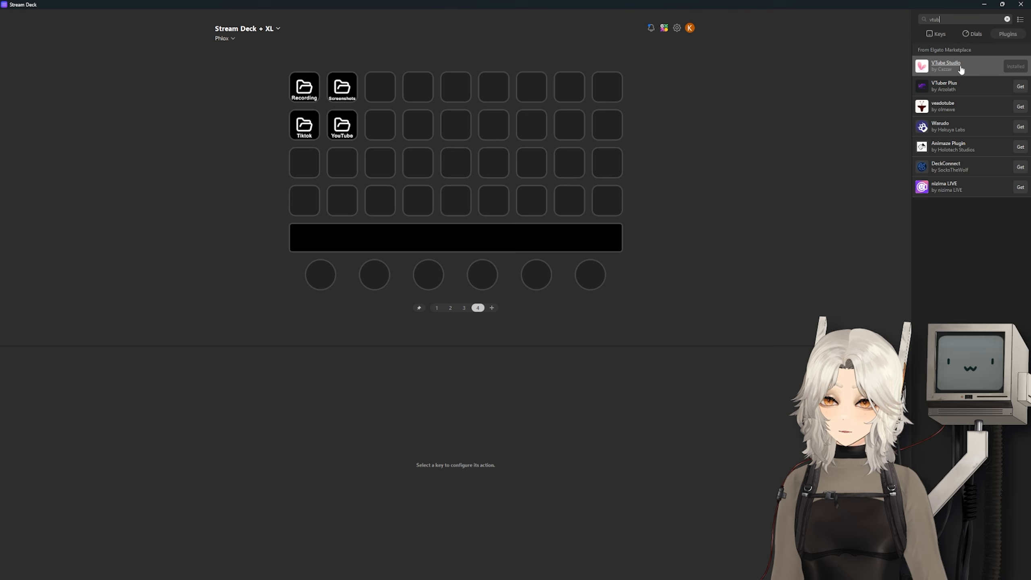
{"action": "left_click", "coordinate": [1007, 19]}
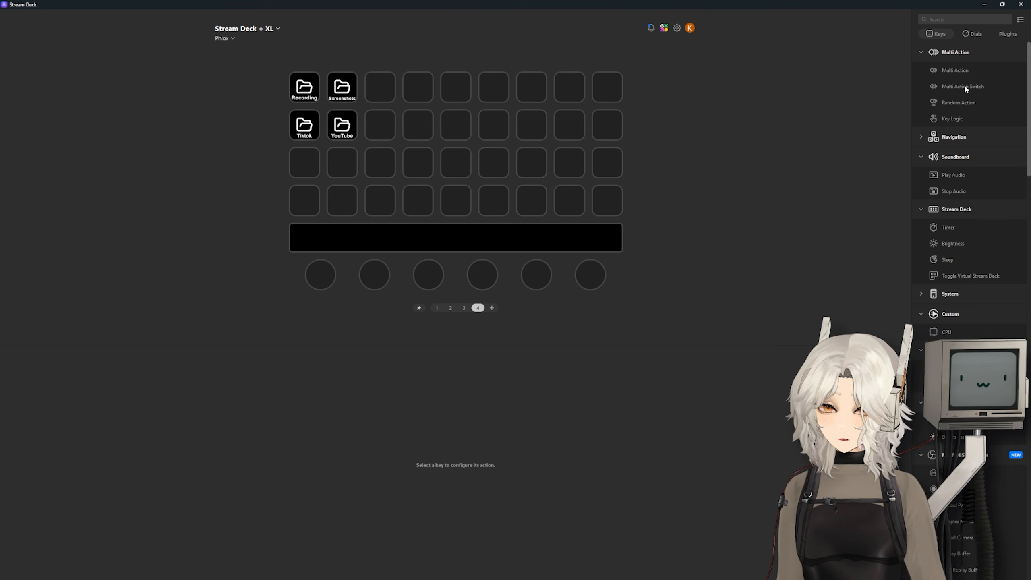
Add a Multi Action Switch key whose first action is a Multi OBS Controller Source Visibility that shows Minimal Overlay in Main Scene
{"action": "left_click_drag", "start_coordinate": [967, 84], "coordinate": [453, 163]}
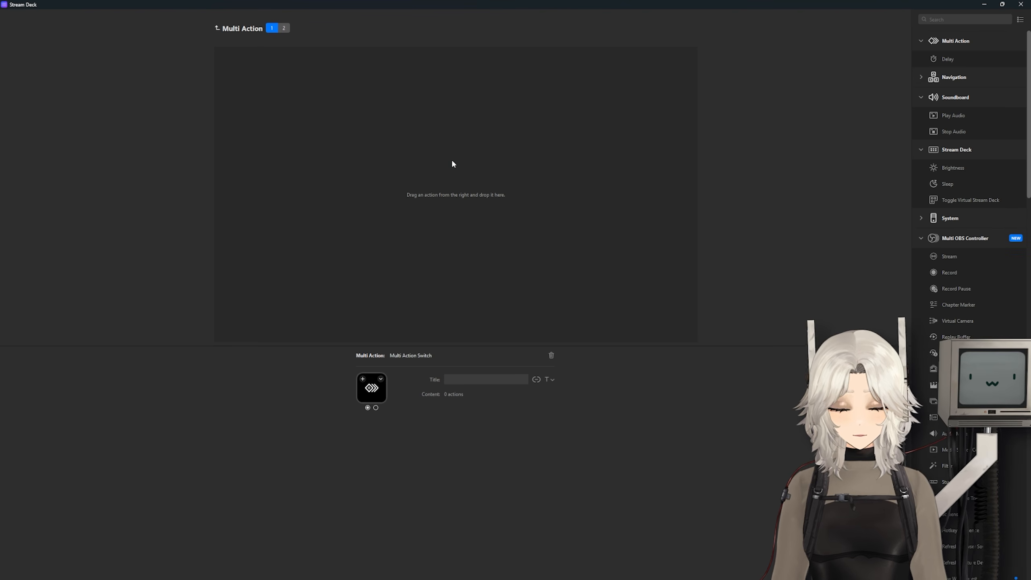
{"action": "left_click", "coordinate": [948, 19]}
{"action": "type", "text": "obs"}
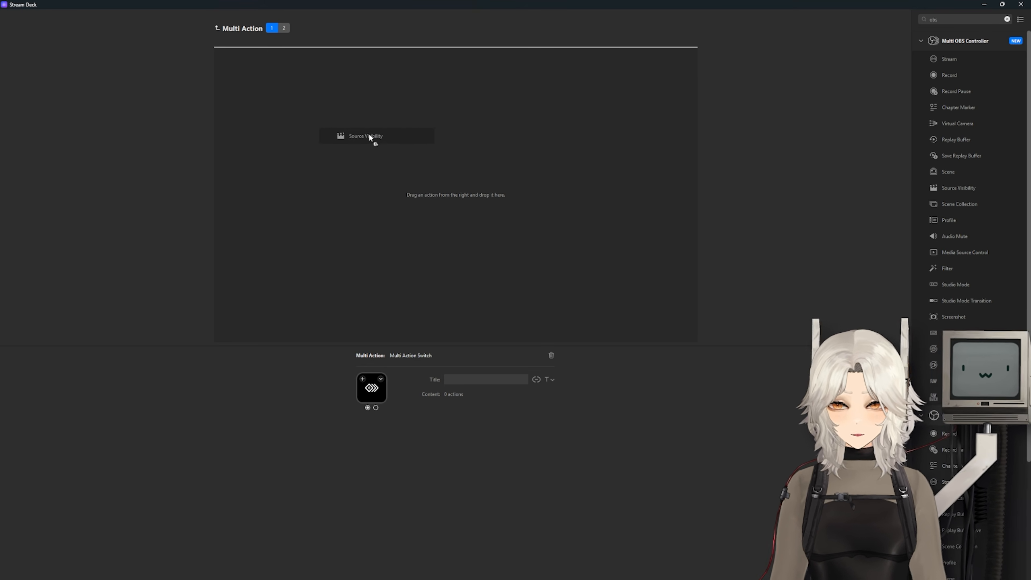
{"action": "left_click_drag", "start_coordinate": [370, 138], "coordinate": [368, 162]}
{"action": "left_click", "coordinate": [457, 419]}
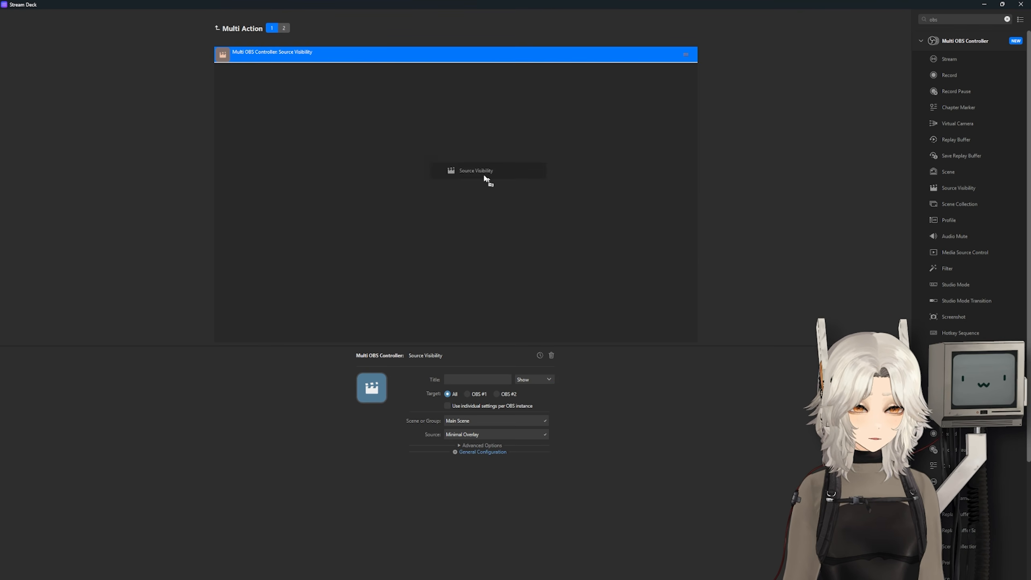
Add a second Source Visibility action that hides Vtuber Model in Main Scene, and review both actions
{"action": "left_click_drag", "start_coordinate": [487, 179], "coordinate": [486, 179]}
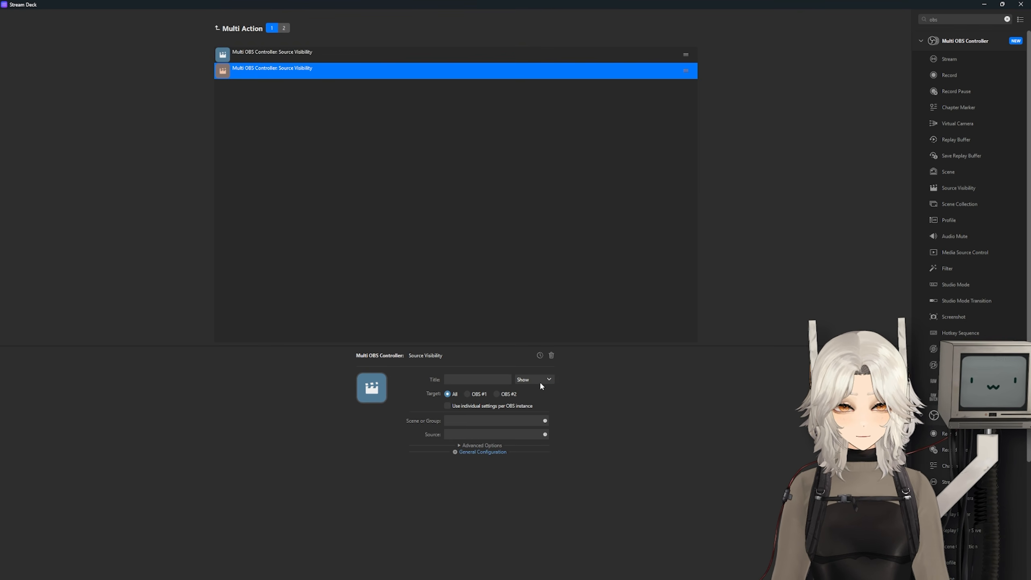
{"action": "left_click", "coordinate": [470, 418]}
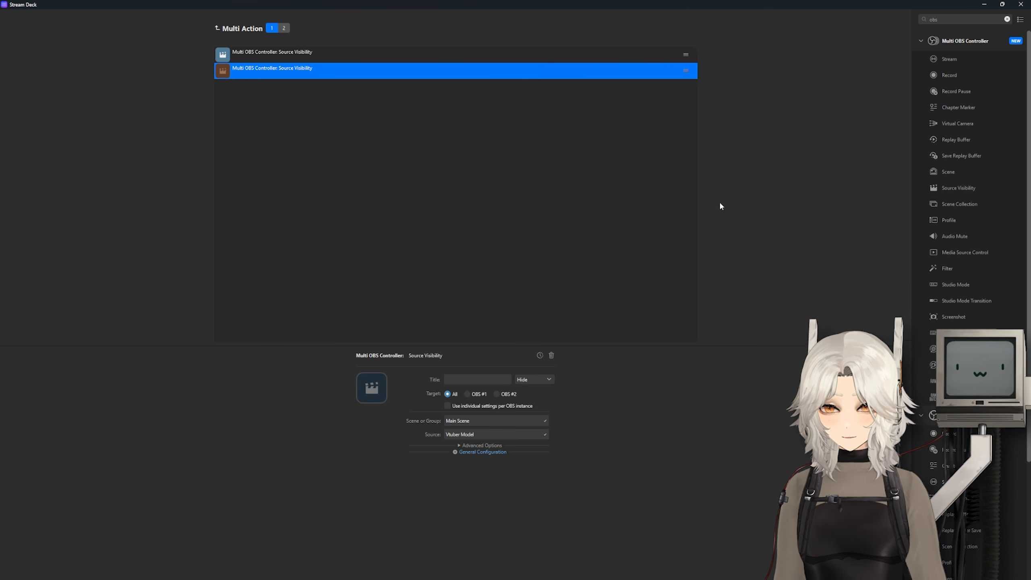
{"action": "left_click", "coordinate": [293, 57]}
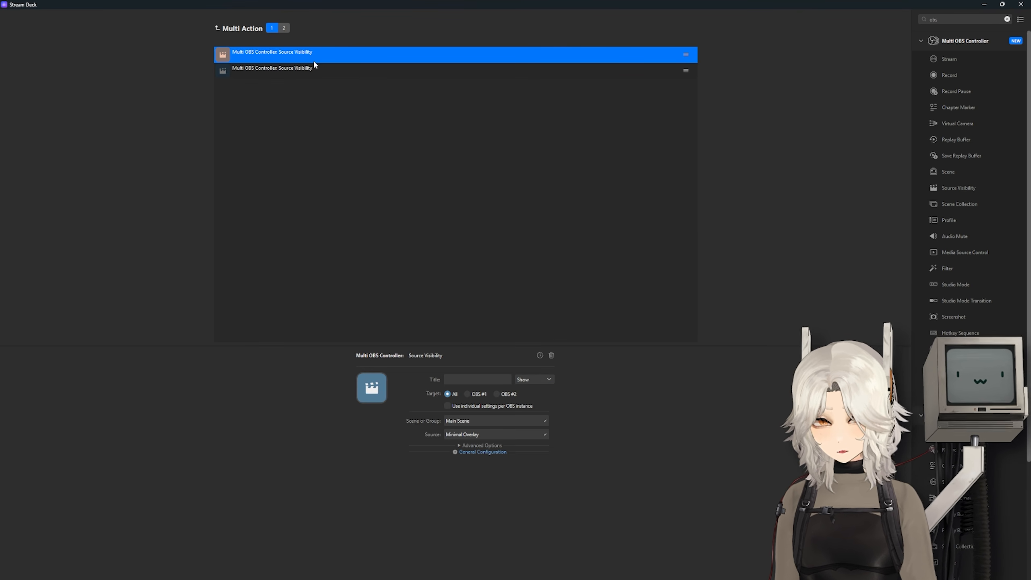
{"action": "left_click", "coordinate": [308, 74]}
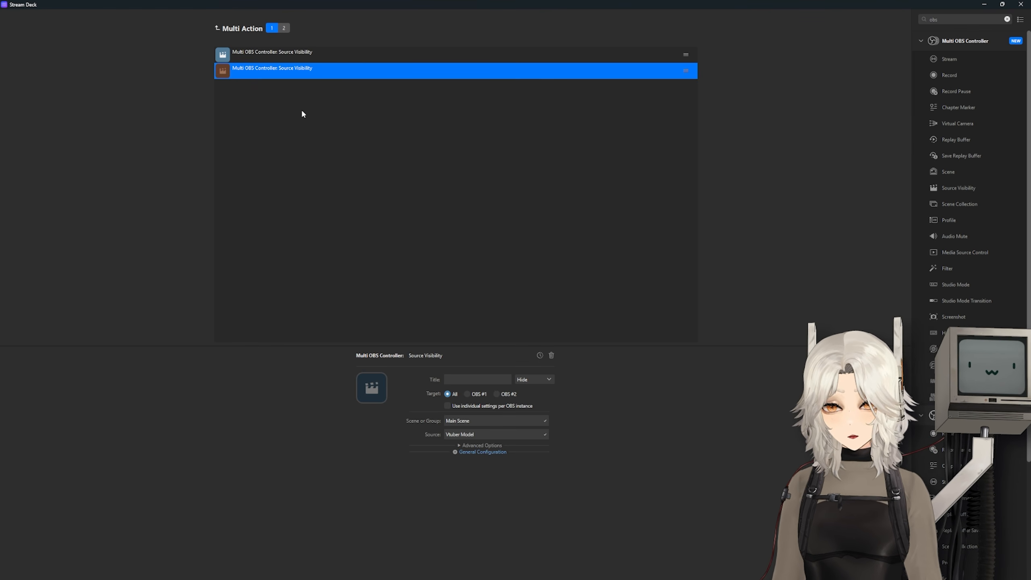
{"action": "left_click", "coordinate": [354, 133]}
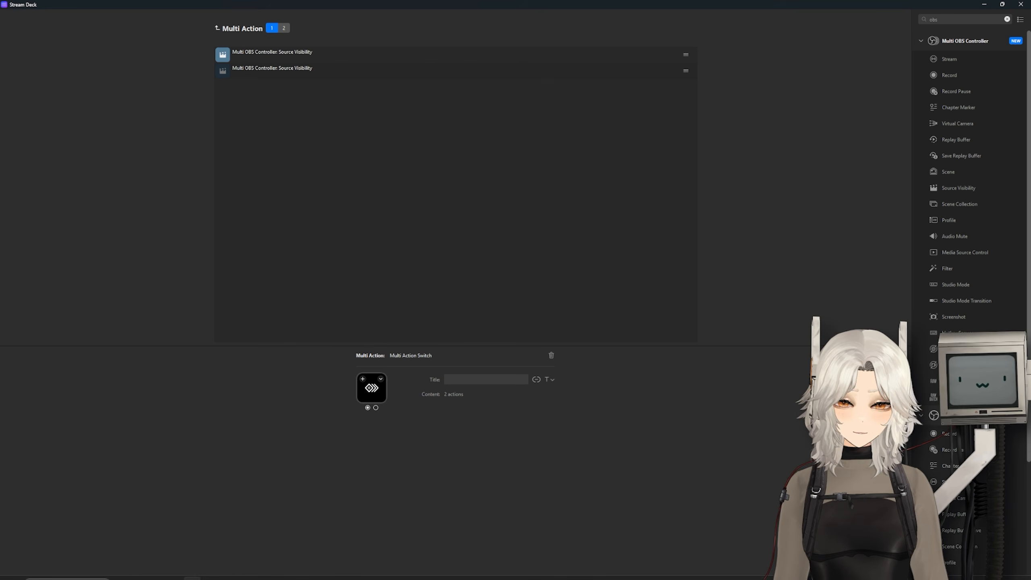
Switch to VTube Studio, reposition the model at the middle of the canvas over the diamond, and return to OBS
{"action": "left_click", "coordinate": [191, 571]}
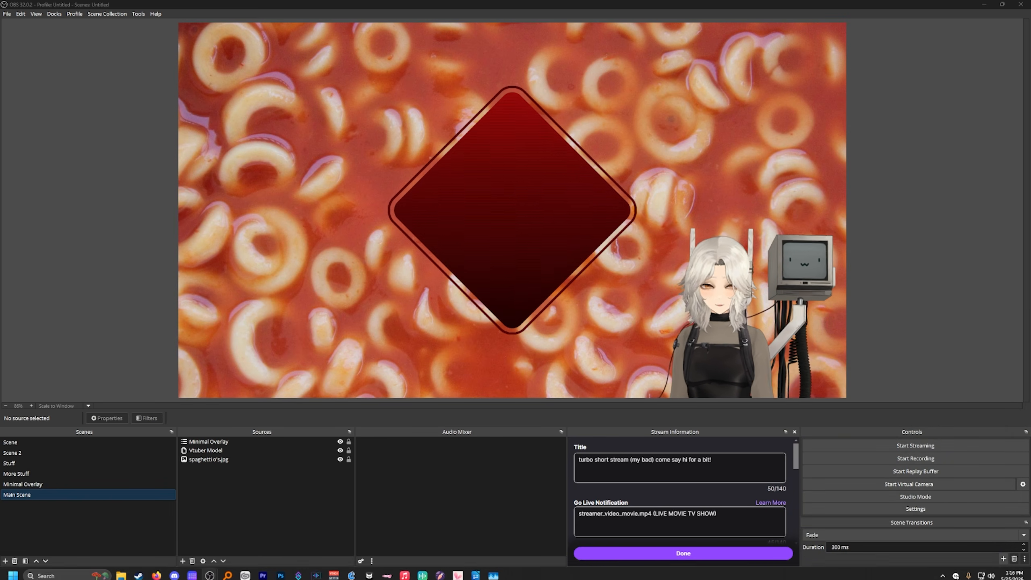
{"action": "left_click", "coordinate": [457, 574]}
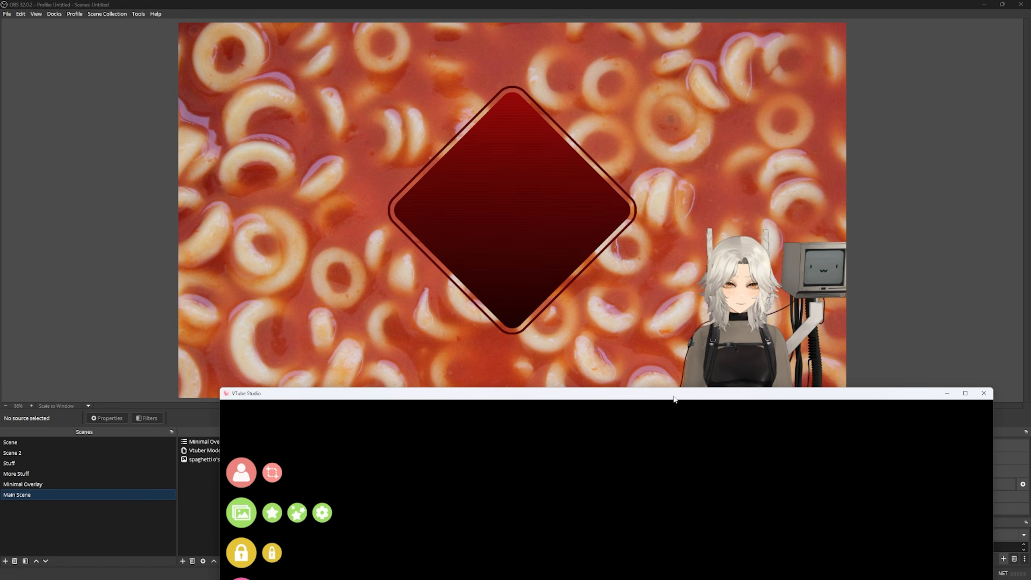
{"action": "left_click_drag", "start_coordinate": [674, 394], "coordinate": [586, 340]}
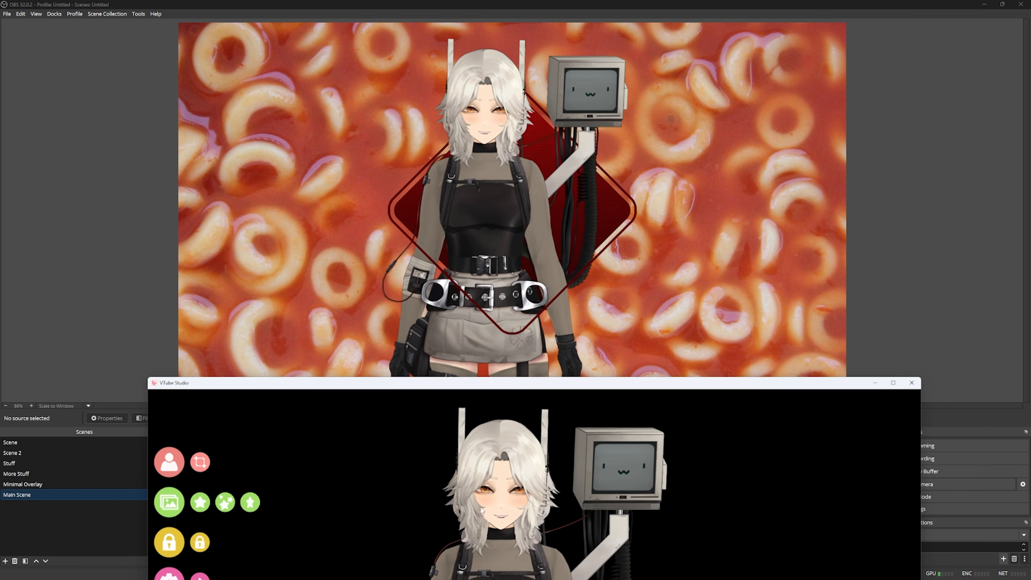
{"action": "left_click", "coordinate": [874, 382]}
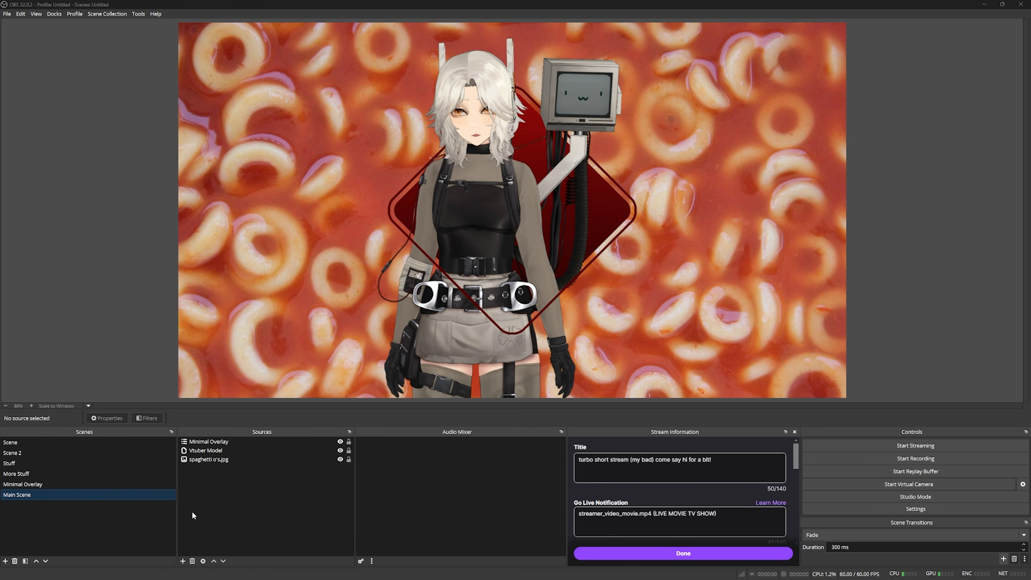
Switch to Stream Deck, search the actions for "vtube", and add a VTubeStudio Move Model action to the first action set
{"action": "left_click", "coordinate": [195, 572]}
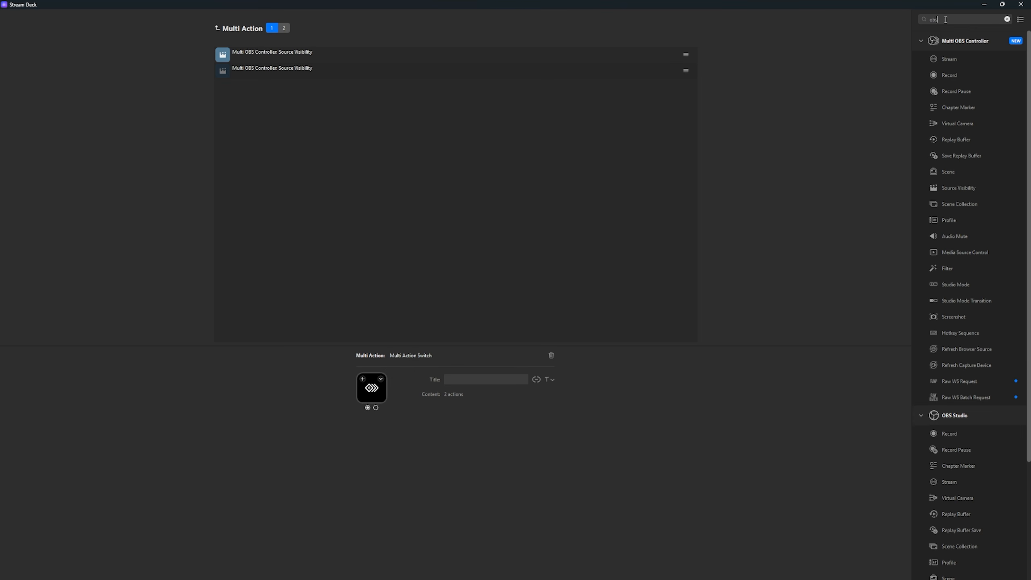
{"action": "key", "text": "BackSpace"}
{"action": "key", "text": "BackSpace"}
{"action": "key", "text": "BackSpace"}
{"action": "type", "text": "vtube"}
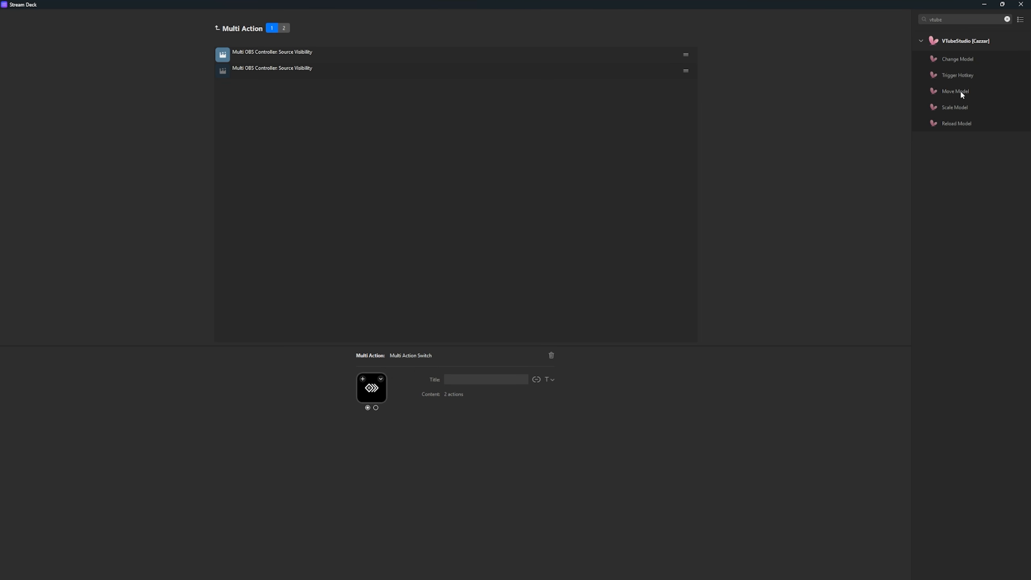
{"action": "left_click_drag", "start_coordinate": [466, 123], "coordinate": [354, 106]}
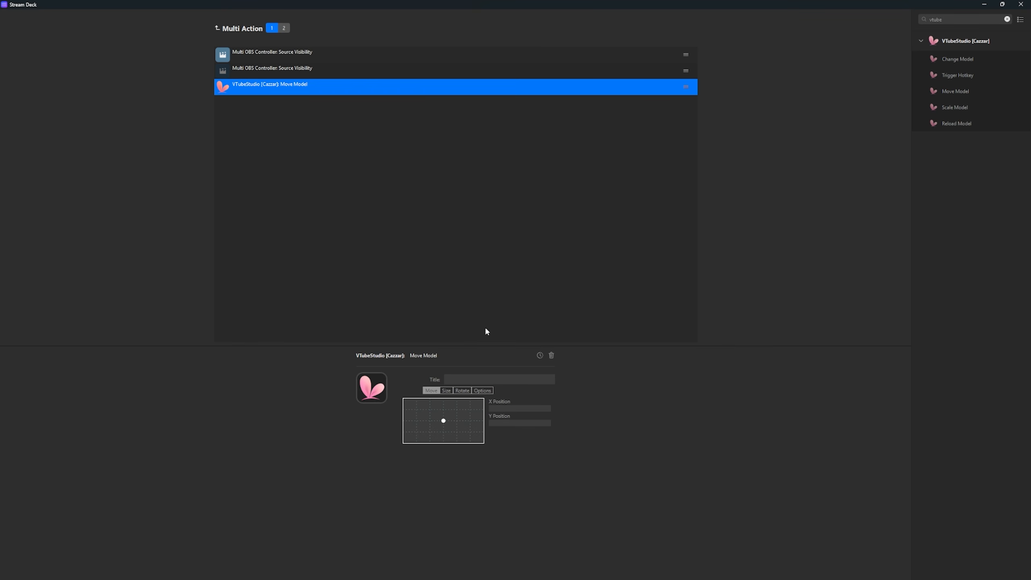
Get the model's current placement for the Move Model action and check its size and position settings
{"action": "left_click", "coordinate": [490, 392]}
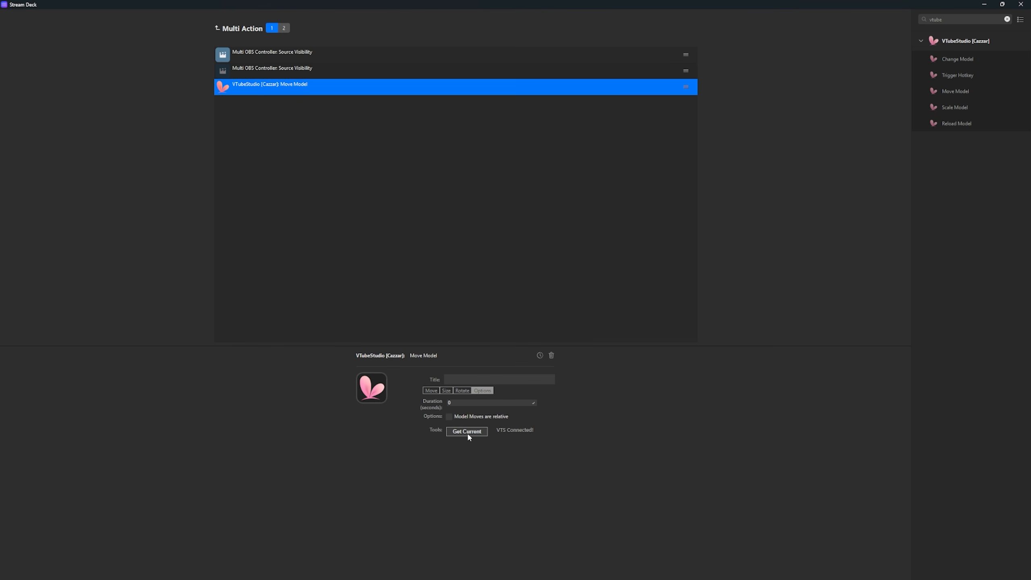
{"action": "left_click", "coordinate": [445, 391]}
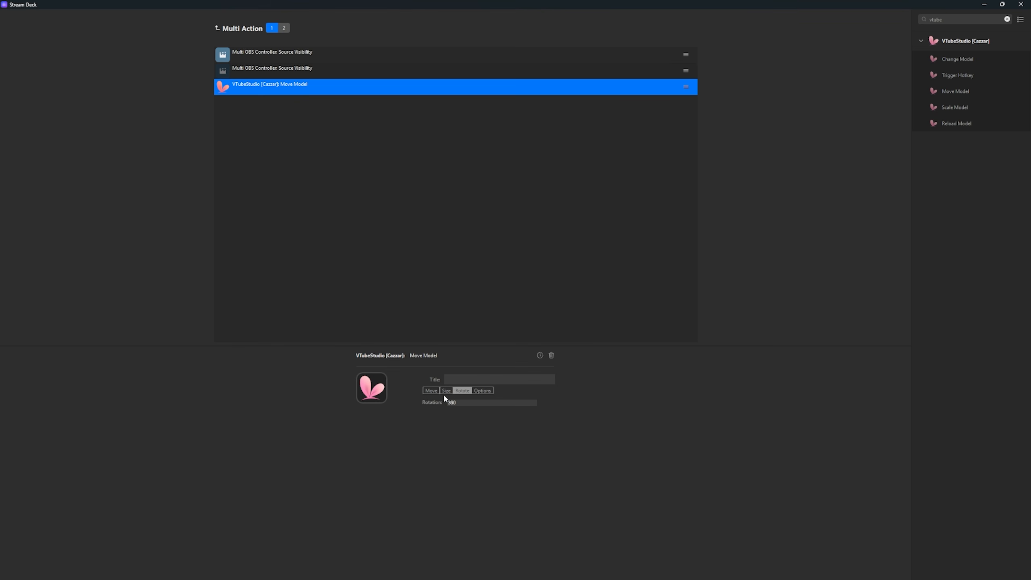
{"action": "left_click", "coordinate": [429, 391]}
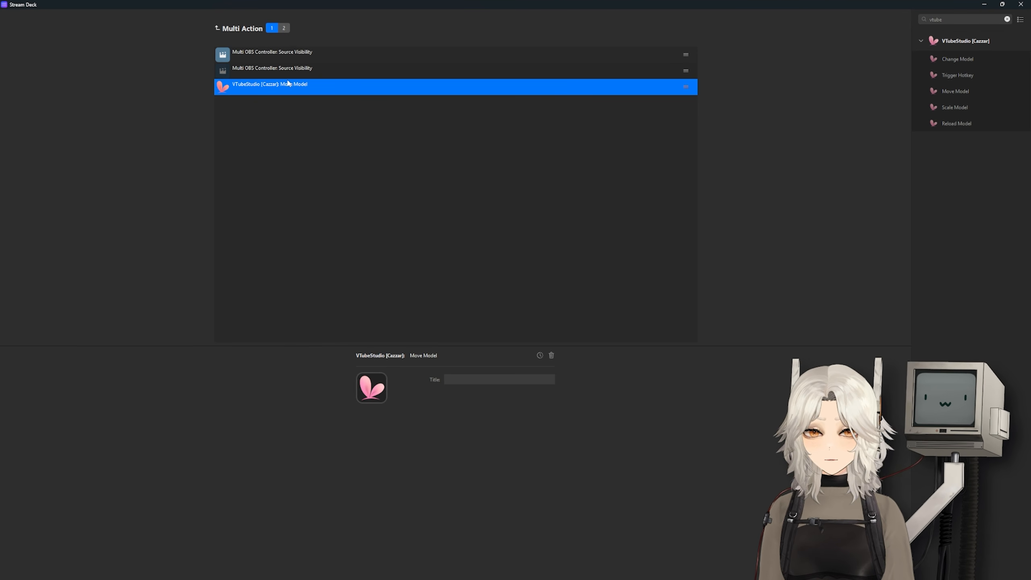
Review the Source Visibility actions in the first set and look at the empty second set of the Multi Action Switch
{"action": "left_click", "coordinate": [284, 53]}
{"action": "left_click", "coordinate": [284, 28]}
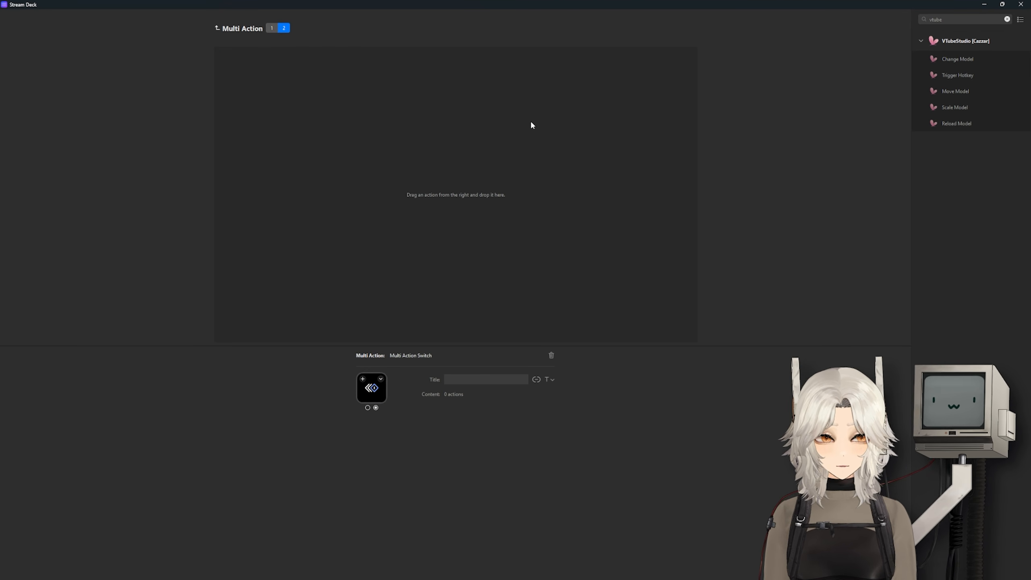
{"action": "left_click", "coordinate": [271, 29]}
{"action": "left_click", "coordinate": [277, 57]}
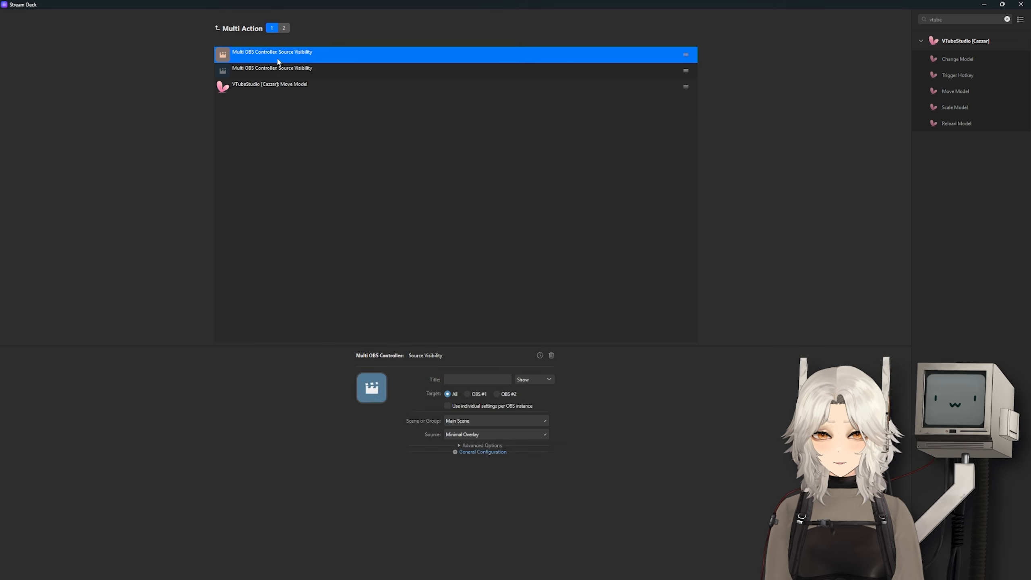
{"action": "left_click", "coordinate": [280, 72]}
{"action": "left_click", "coordinate": [283, 56]}
In the second action set, add a Multi OBS Controller Source Visibility action that hides Minimal Overlay in Main Scene
{"action": "left_click", "coordinate": [284, 28]}
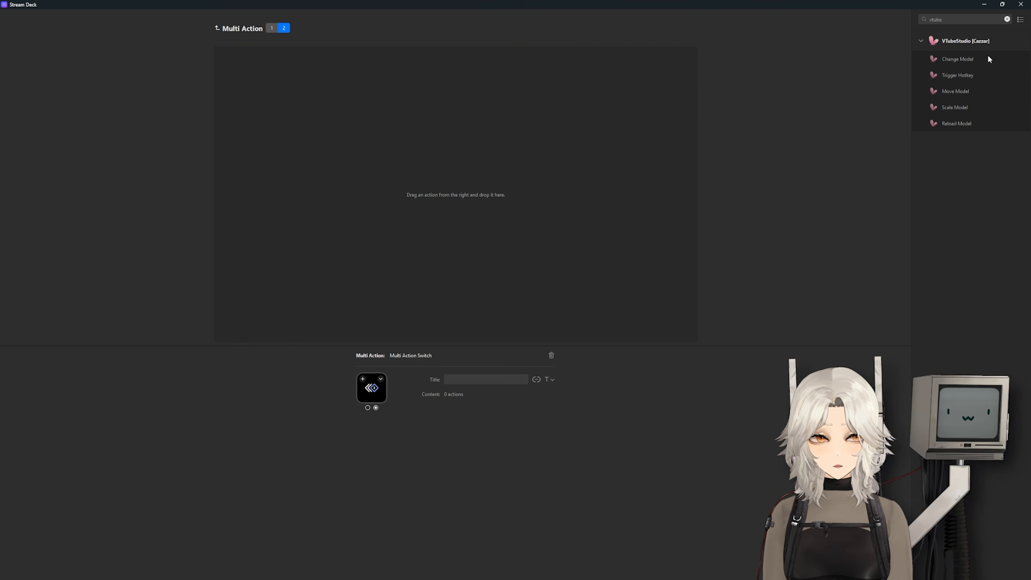
{"action": "left_click", "coordinate": [1007, 20]}
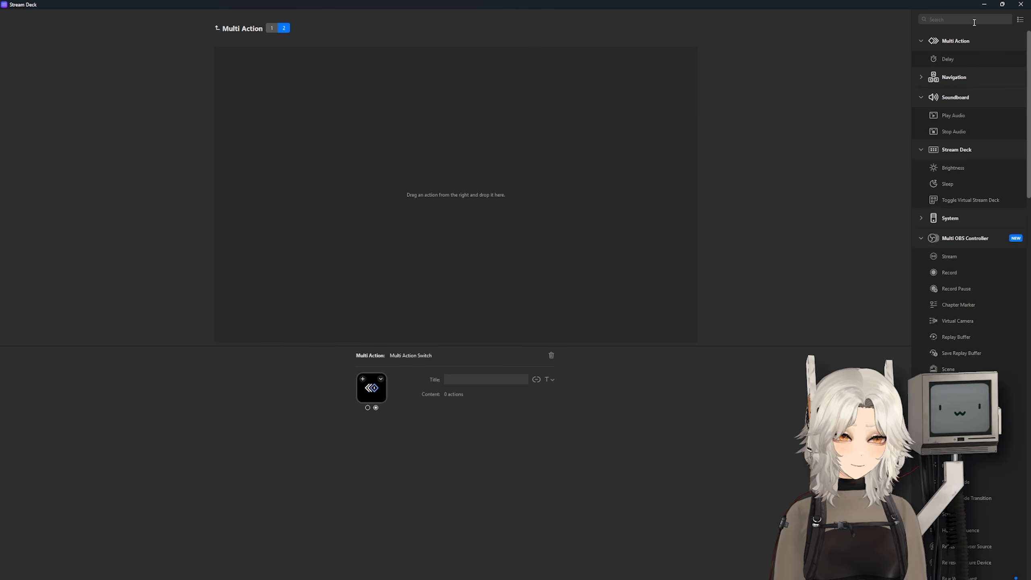
{"action": "type", "text": "obs"}
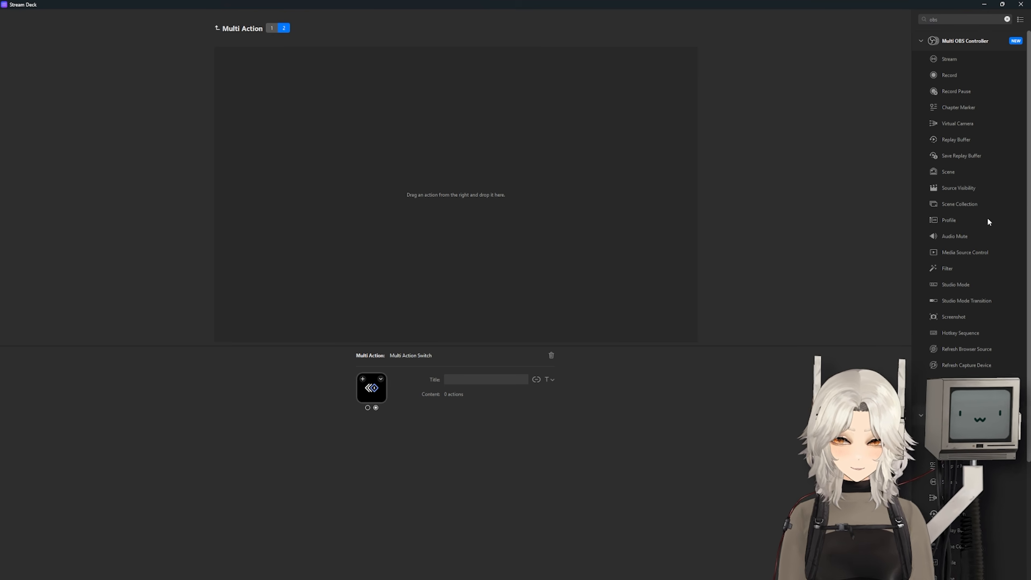
{"action": "left_click_drag", "start_coordinate": [966, 188], "coordinate": [313, 153]}
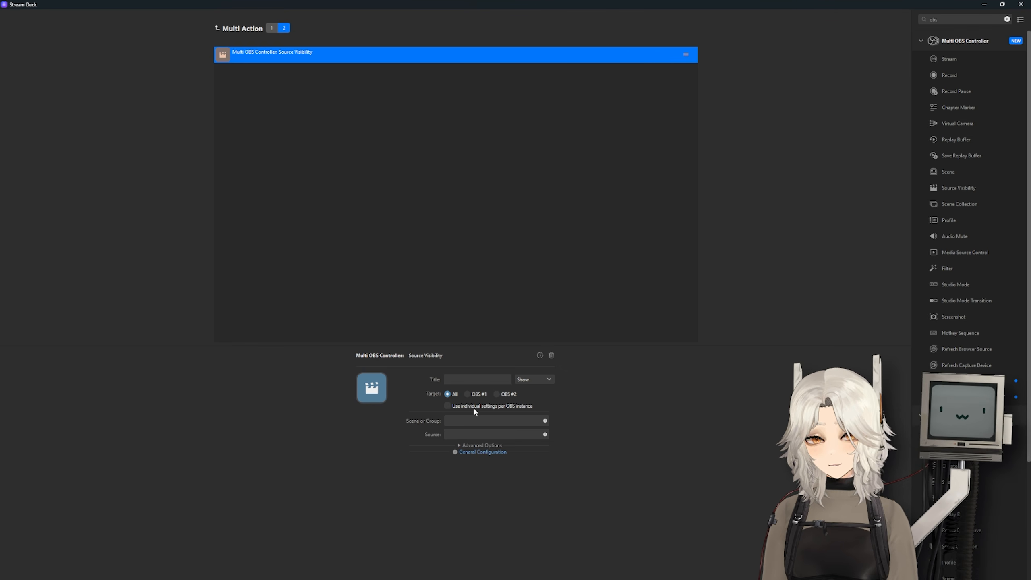
{"action": "left_click", "coordinate": [475, 420]}
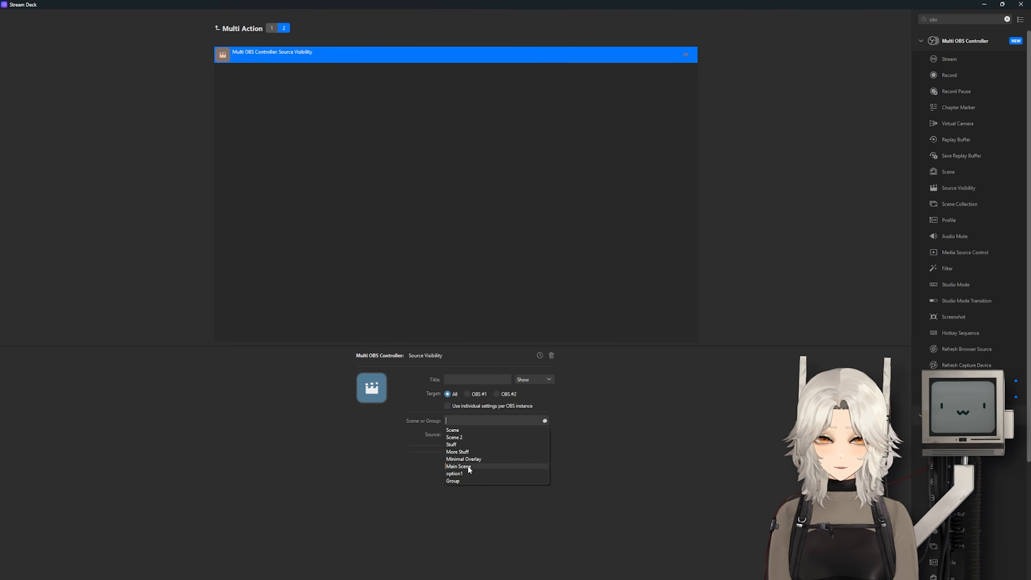
{"action": "left_click", "coordinate": [470, 466]}
{"action": "left_click", "coordinate": [484, 434]}
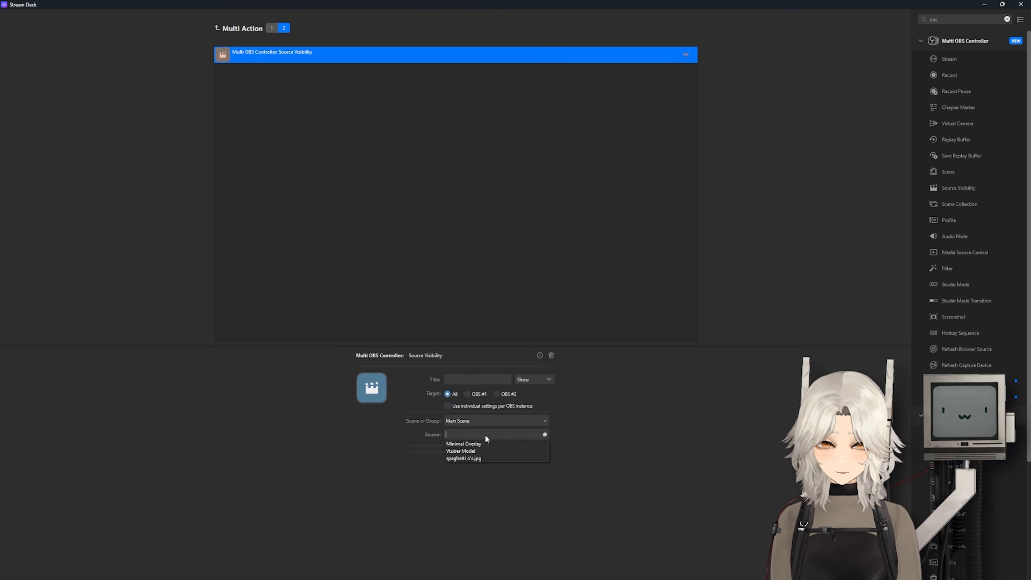
{"action": "left_click", "coordinate": [467, 443]}
{"action": "left_click", "coordinate": [535, 380]}
{"action": "left_click", "coordinate": [531, 398]}
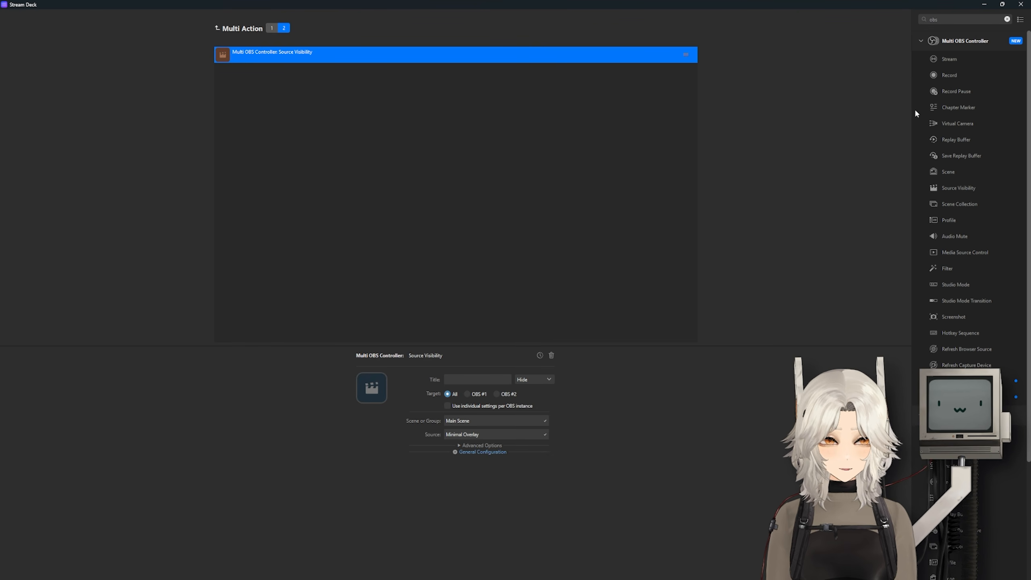
Add another Source Visibility action to the second set that shows Vtuber Model in Main Scene
{"action": "left_click_drag", "start_coordinate": [964, 189], "coordinate": [503, 144]}
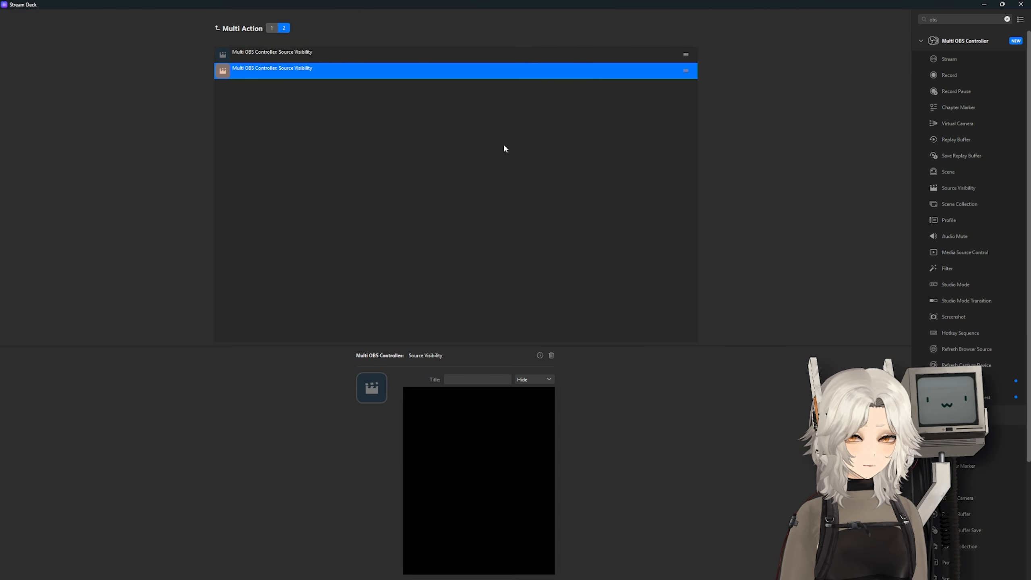
{"action": "left_click", "coordinate": [464, 421]}
{"action": "left_click", "coordinate": [463, 466]}
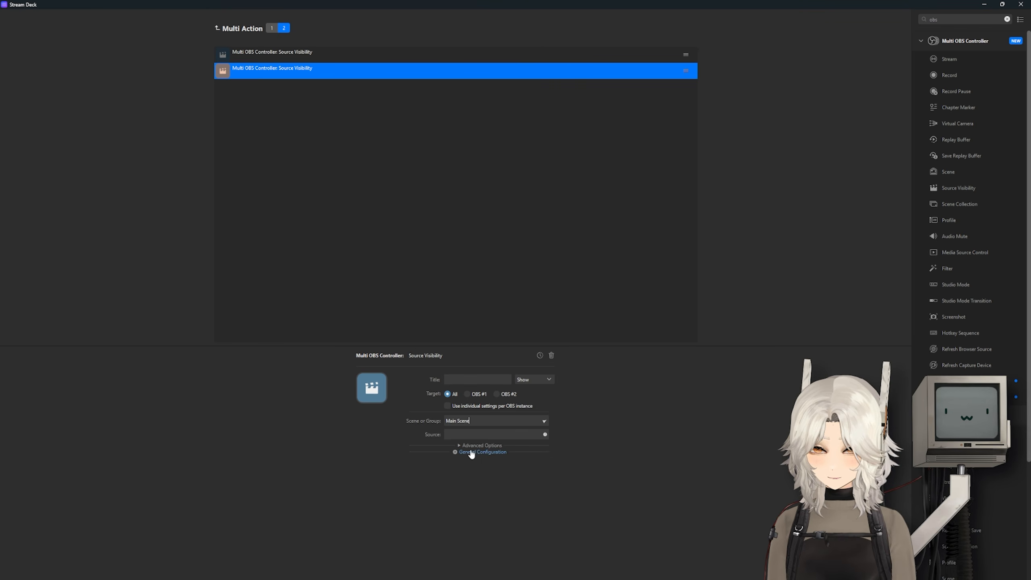
{"action": "left_click", "coordinate": [482, 435]}
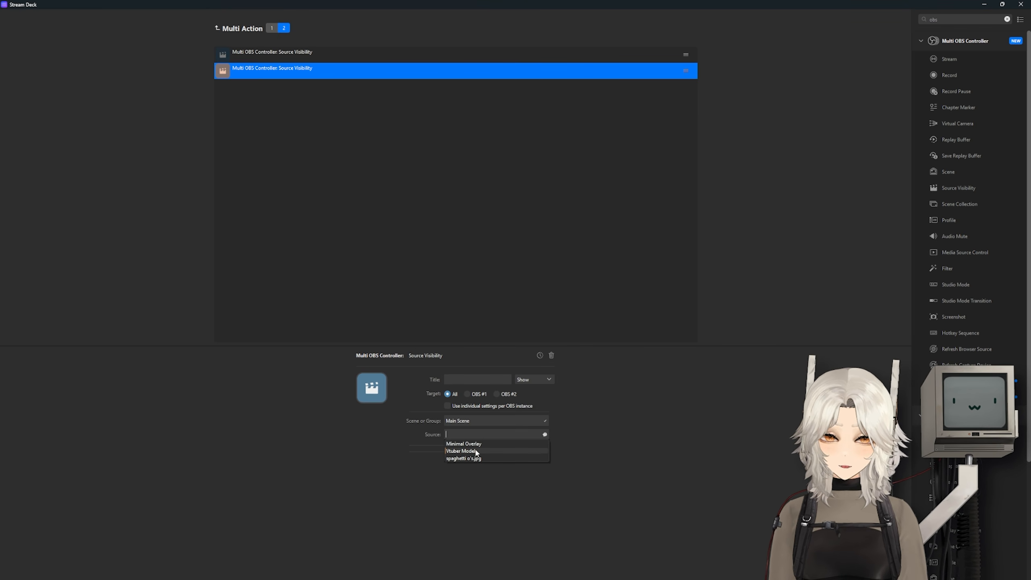
{"action": "left_click", "coordinate": [466, 451]}
{"action": "left_click", "coordinate": [527, 381]}
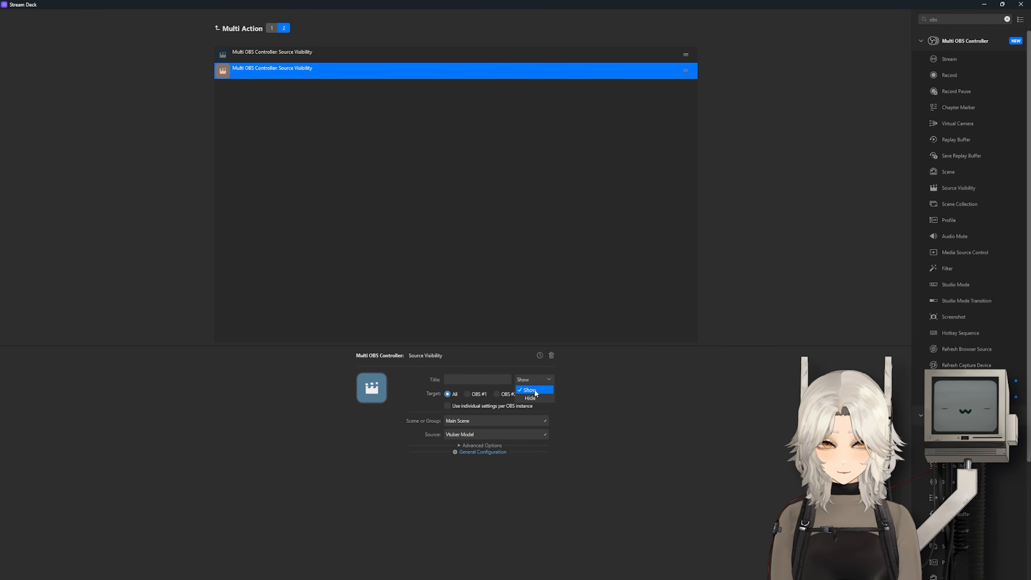
{"action": "left_click", "coordinate": [533, 391]}
Search the actions for "vtub", add a VTubeStudio Move Model action to the second set, and open its options
{"action": "left_click_drag", "start_coordinate": [950, 19], "coordinate": [885, 16]}
{"action": "type", "text": "vtub"}
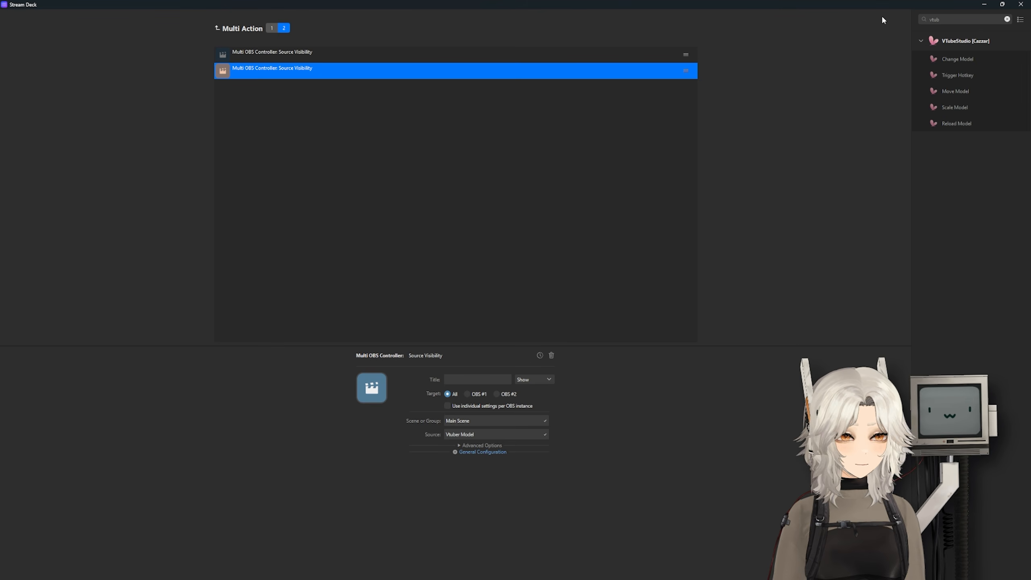
{"action": "left_click_drag", "start_coordinate": [964, 90], "coordinate": [266, 153]}
{"action": "left_click", "coordinate": [338, 148]}
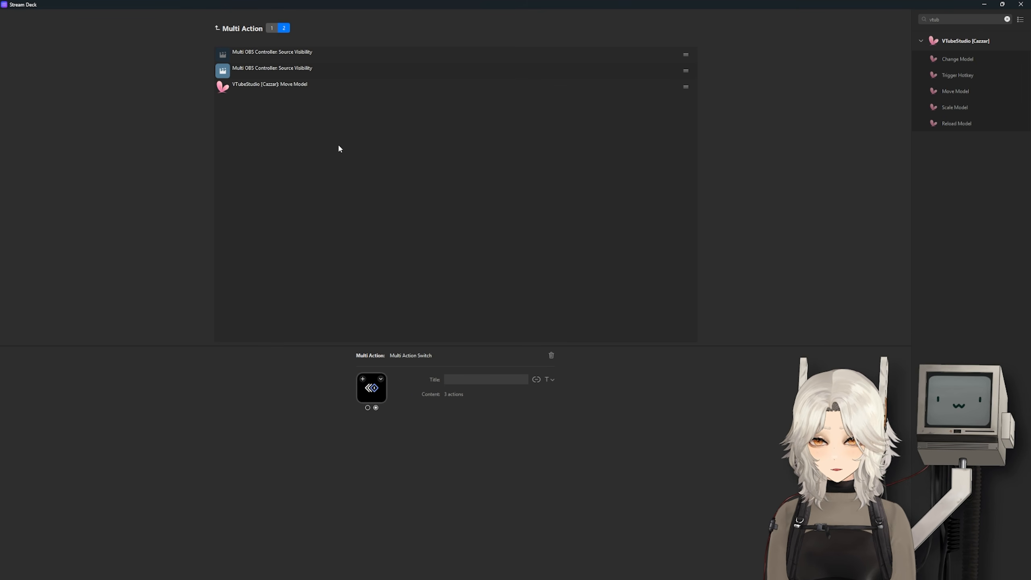
{"action": "left_click", "coordinate": [387, 571]}
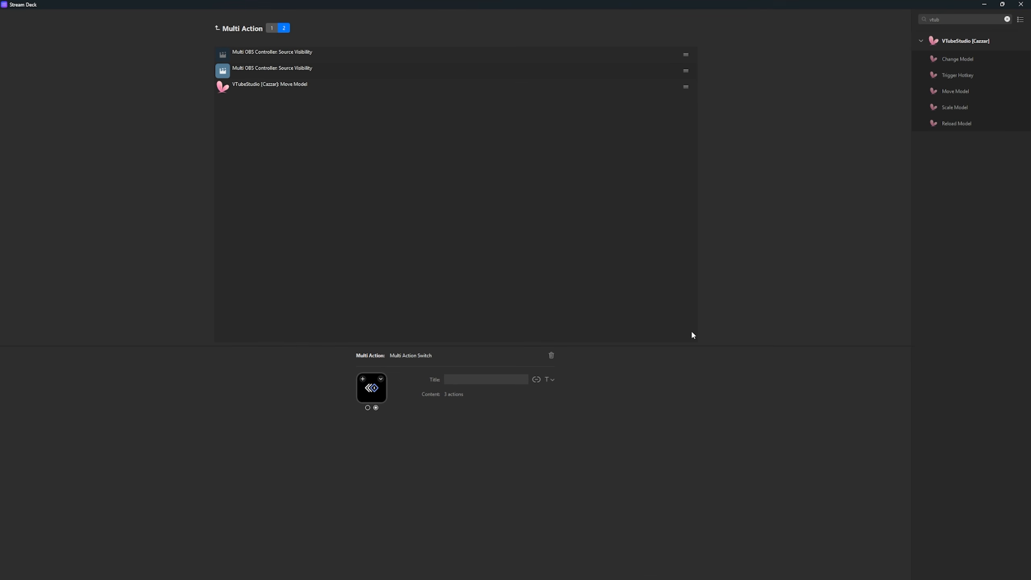
{"action": "left_click", "coordinate": [300, 85]}
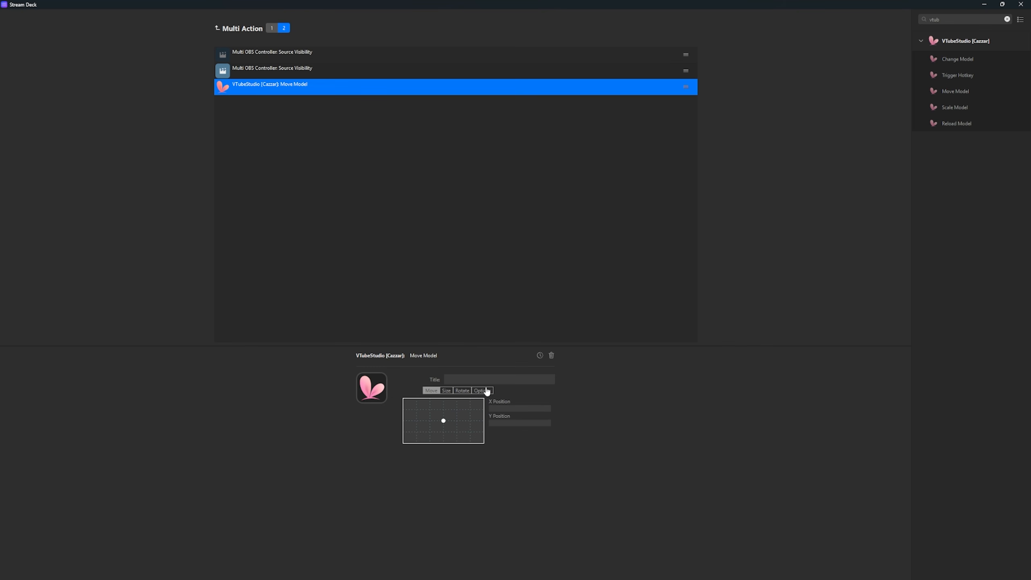
{"action": "left_click", "coordinate": [485, 392]}
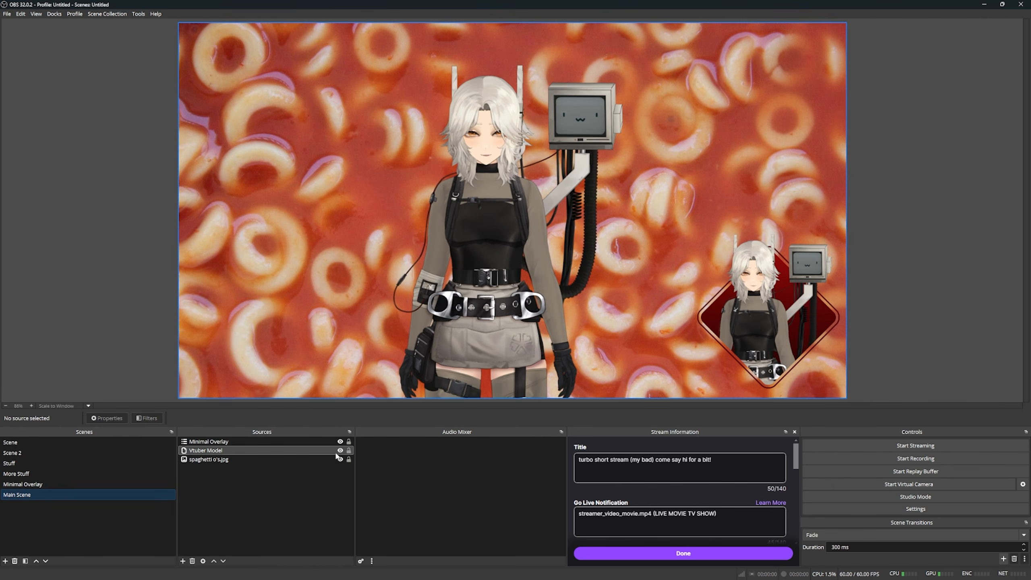
Switch to OBS and hide the Vtuber Model source in Main Scene
{"action": "left_click", "coordinate": [340, 450]}
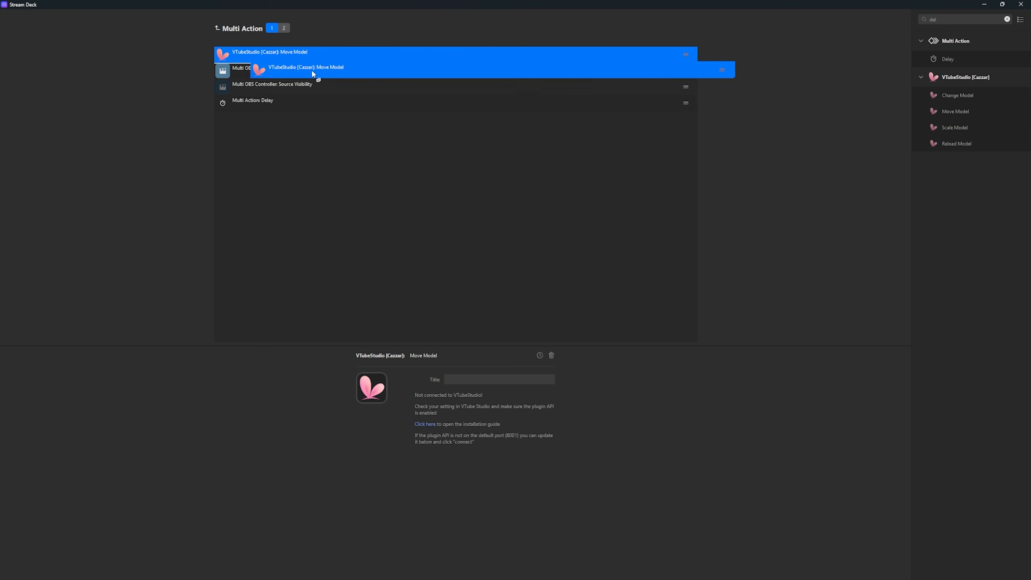
Reorder the first action set to Source Visibility hide, Move Model, Delay, and Source Visibility show for Minimal Overlay, and review it
{"action": "left_click_drag", "start_coordinate": [315, 76], "coordinate": [273, 69]}
{"action": "left_click", "coordinate": [310, 51]}
{"action": "left_click_drag", "start_coordinate": [277, 101], "coordinate": [279, 84]}
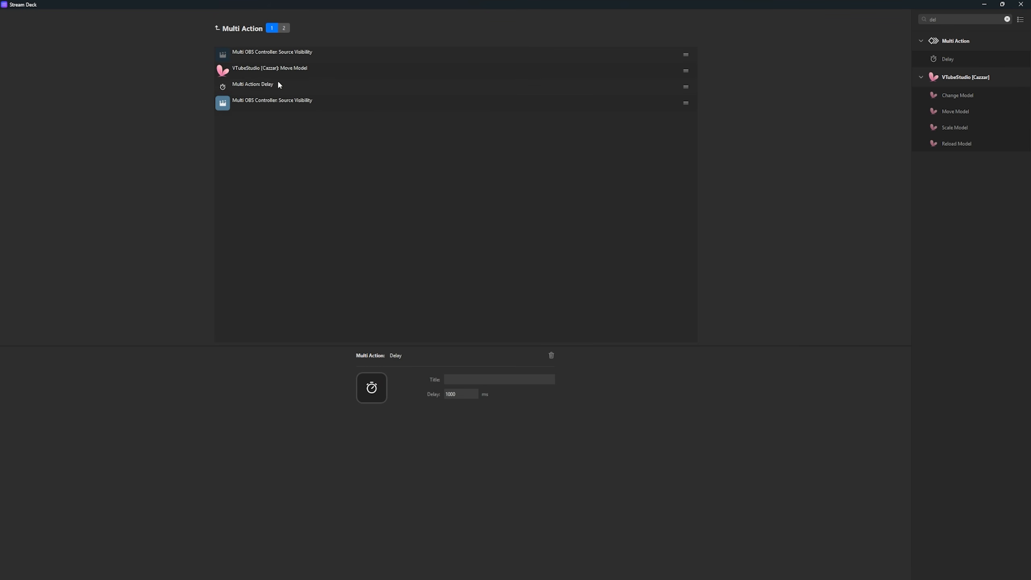
{"action": "left_click", "coordinate": [241, 94]}
{"action": "left_click", "coordinate": [481, 295]}
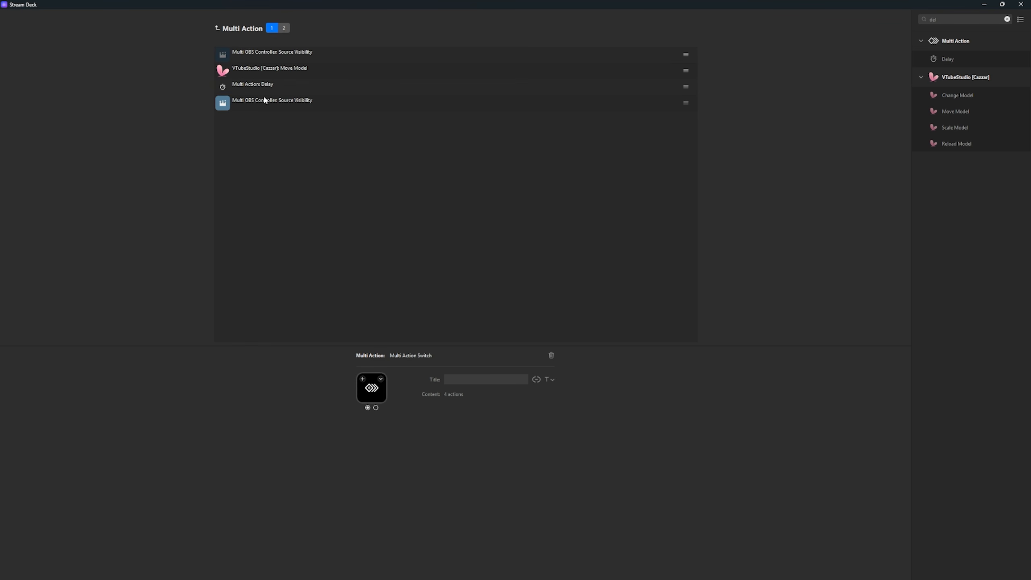
{"action": "left_click", "coordinate": [265, 101]}
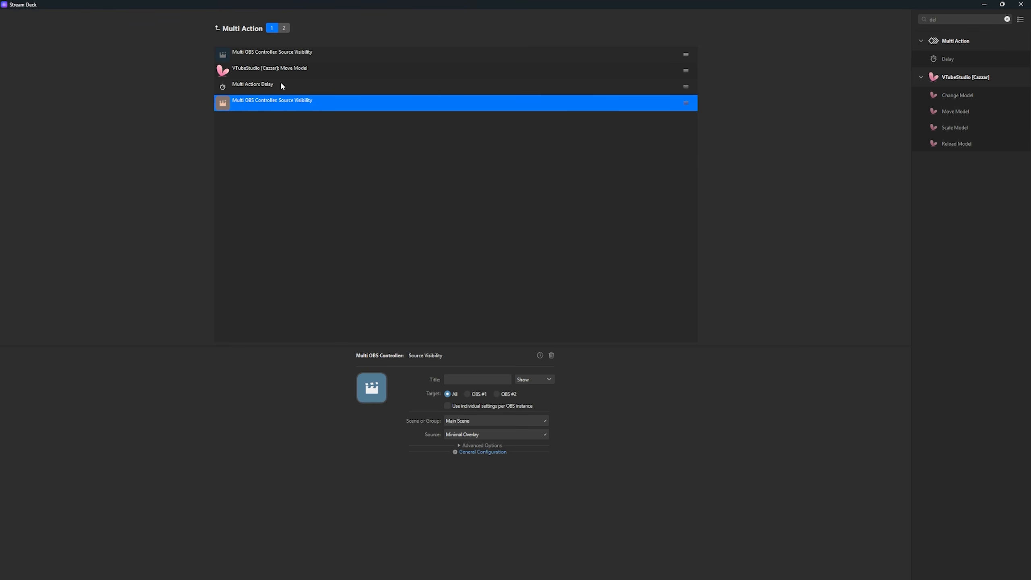
{"action": "left_click", "coordinate": [263, 86]}
In the second action set, move the Source Visibility hide action above Move Model and review the remaining actions
{"action": "left_click", "coordinate": [284, 28]}
{"action": "left_click", "coordinate": [268, 88]}
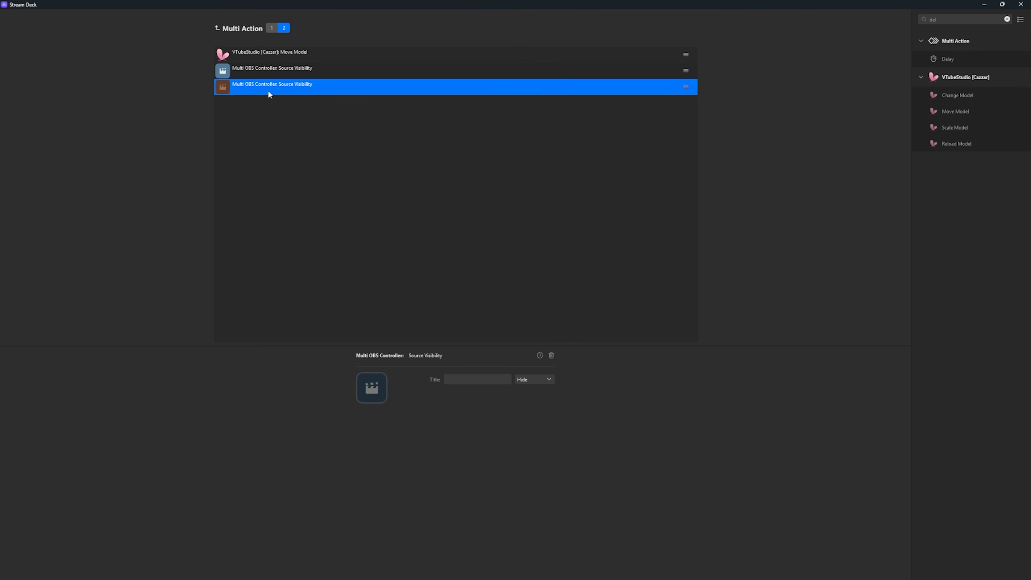
{"action": "left_click_drag", "start_coordinate": [267, 87], "coordinate": [276, 52]}
{"action": "left_click", "coordinate": [278, 69]}
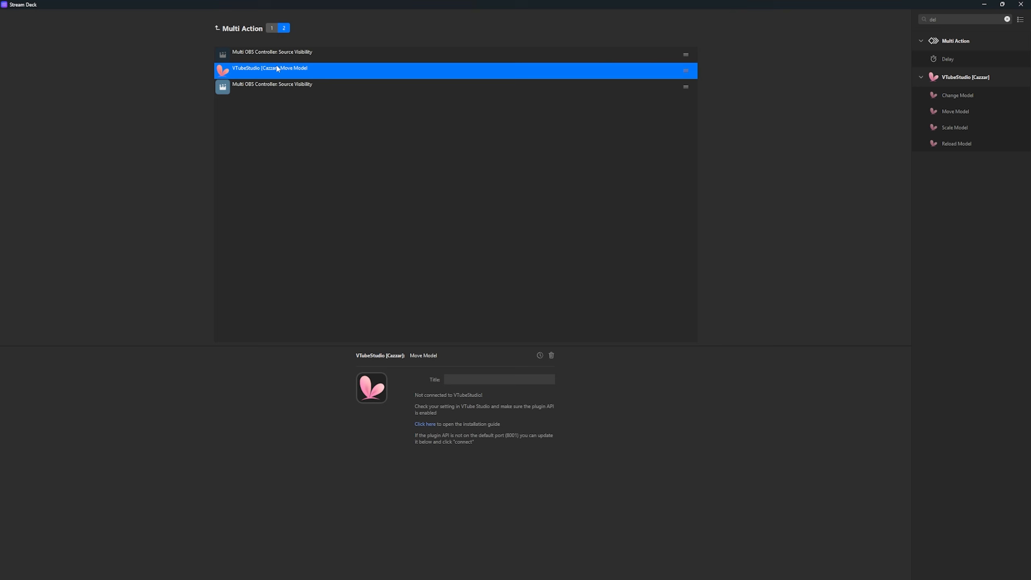
{"action": "left_click", "coordinate": [273, 86]}
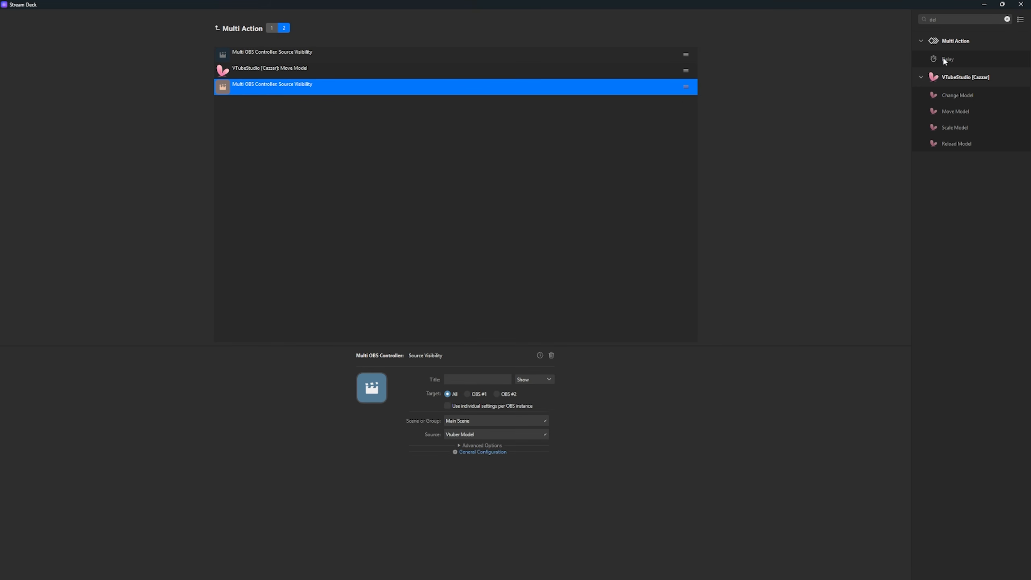
Add a 200 ms Delay to the second set and place it between Move Model and the Source Visibility show action
{"action": "left_click_drag", "start_coordinate": [944, 61], "coordinate": [357, 173]}
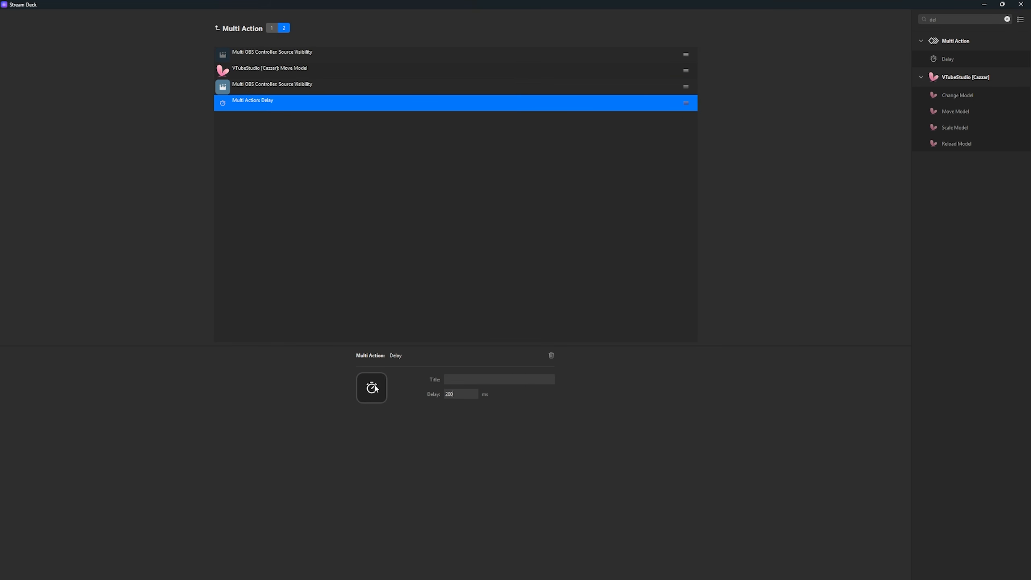
{"action": "left_click", "coordinate": [329, 201]}
{"action": "left_click_drag", "start_coordinate": [264, 104], "coordinate": [380, 174]}
{"action": "left_click", "coordinate": [253, 91]}
{"action": "left_click_drag", "start_coordinate": [249, 103], "coordinate": [244, 86]}
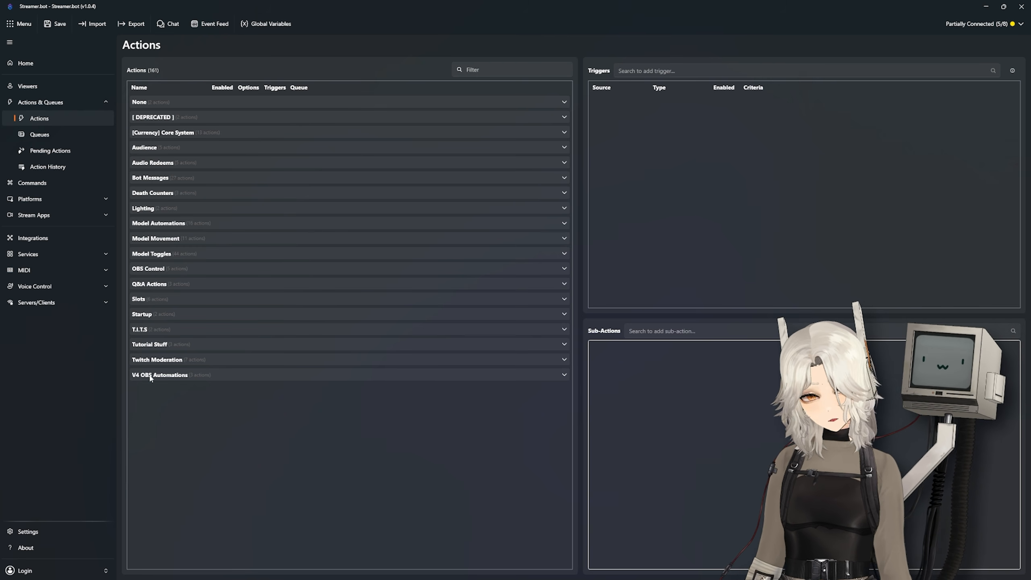
Switch to Streamer.bot's actions and add a new action named Minimal Overlay On
{"action": "left_click", "coordinate": [205, 442]}
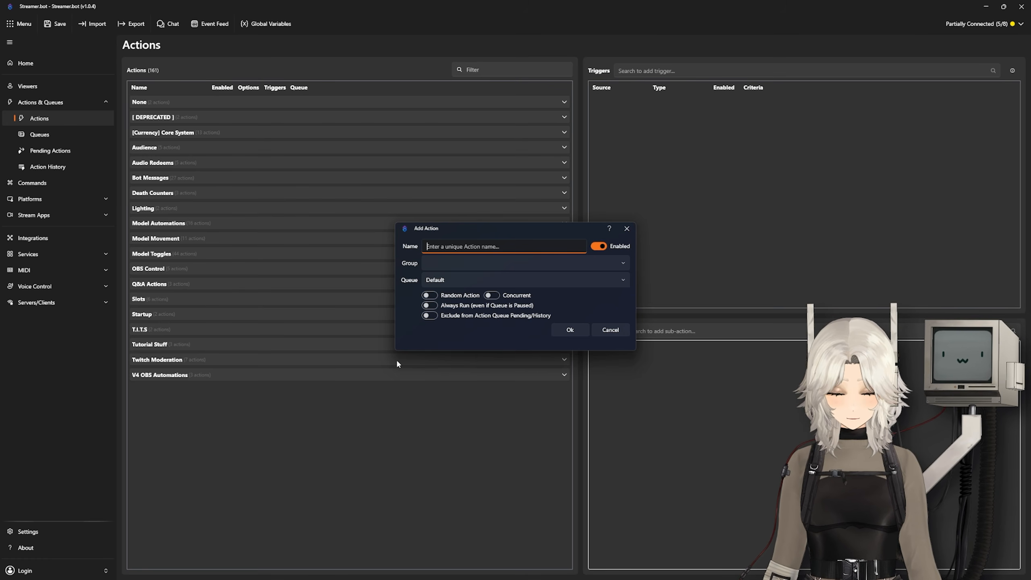
{"action": "type", "text": "M"}
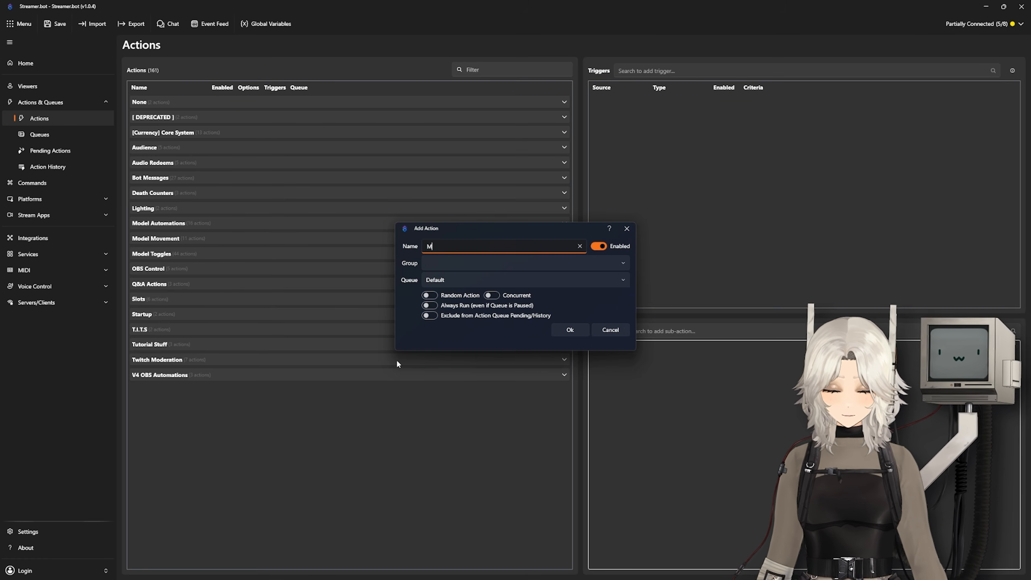
{"action": "type", "text": "inimal Ov"}
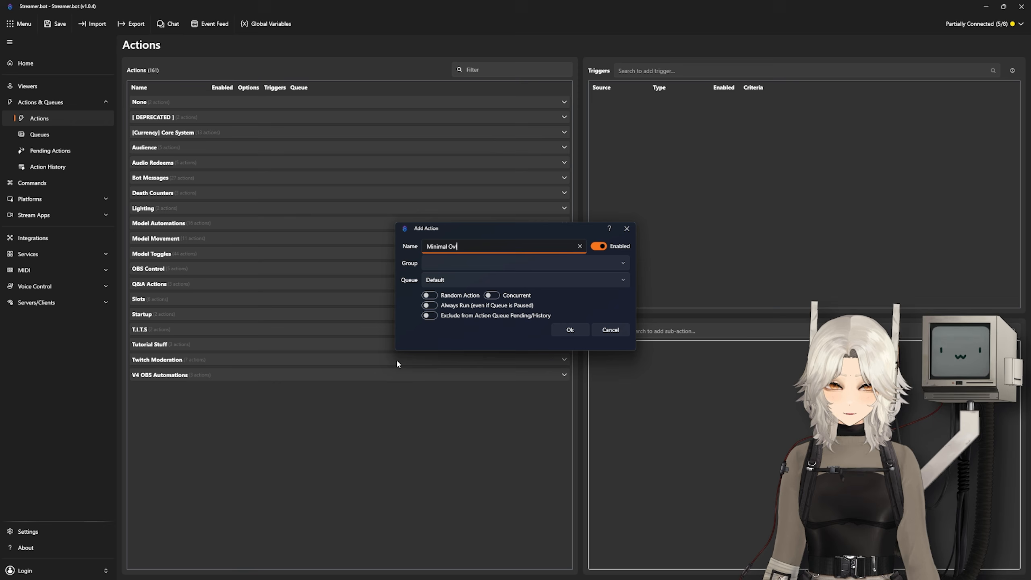
{"action": "type", "text": "erlay On"}
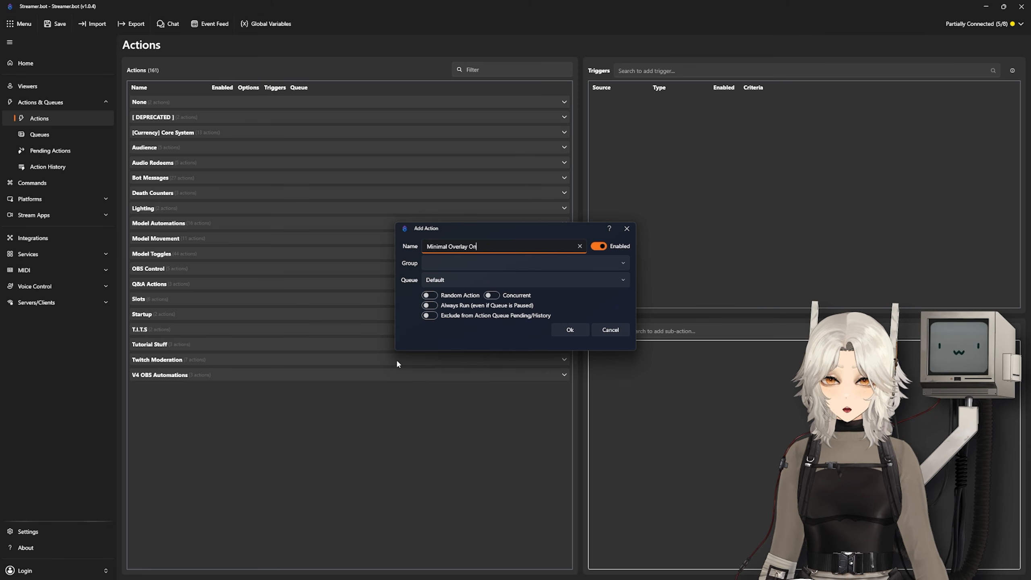
{"action": "key", "text": "Return"}
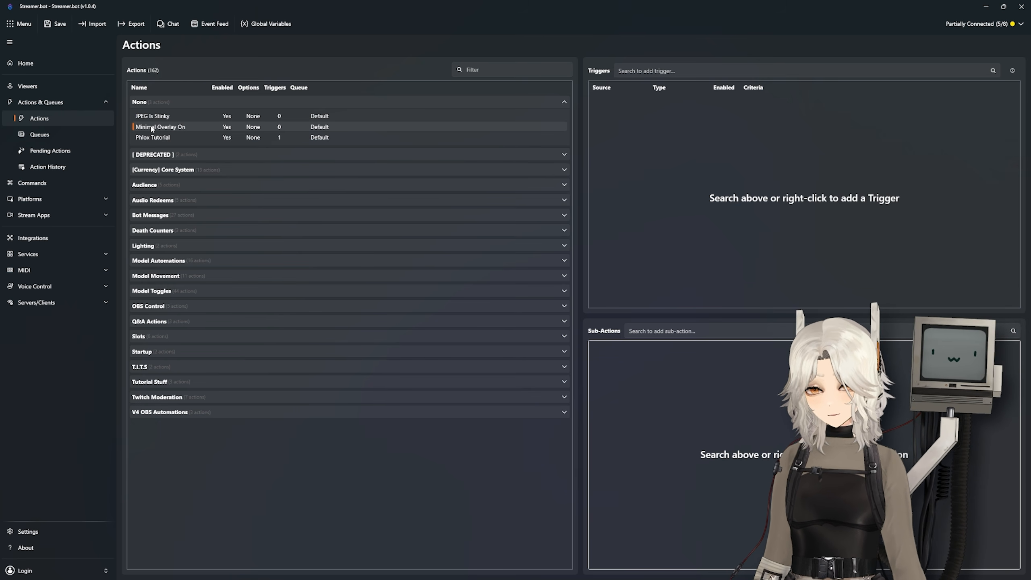
Add an OBS Studio Set Source Visibility State sub-action to Minimal Overlay On that sets Vtuber Model in Main Scene to Hidden
{"action": "right_click", "coordinate": [614, 360]}
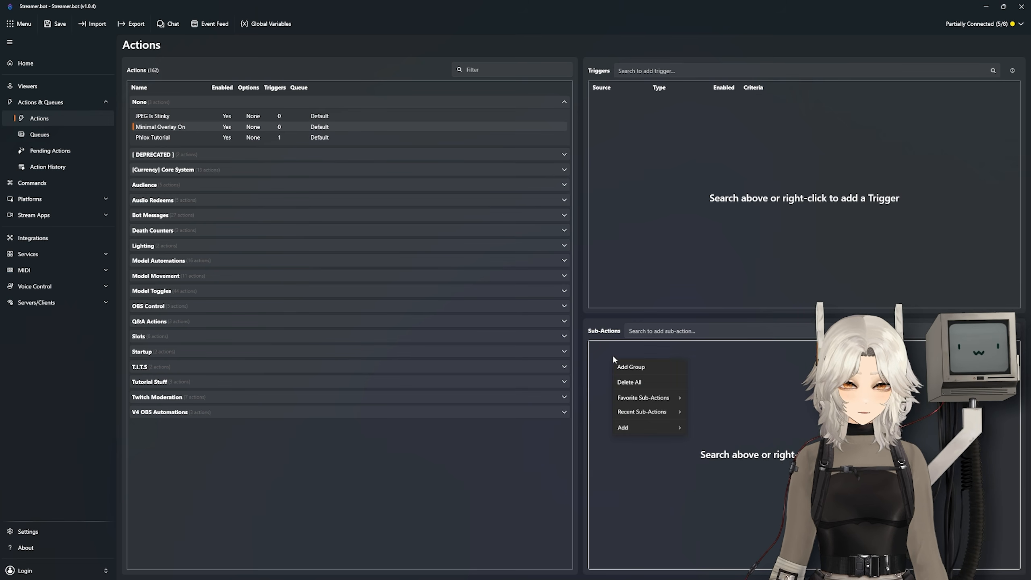
{"action": "mouse_move", "coordinate": [626, 427]}
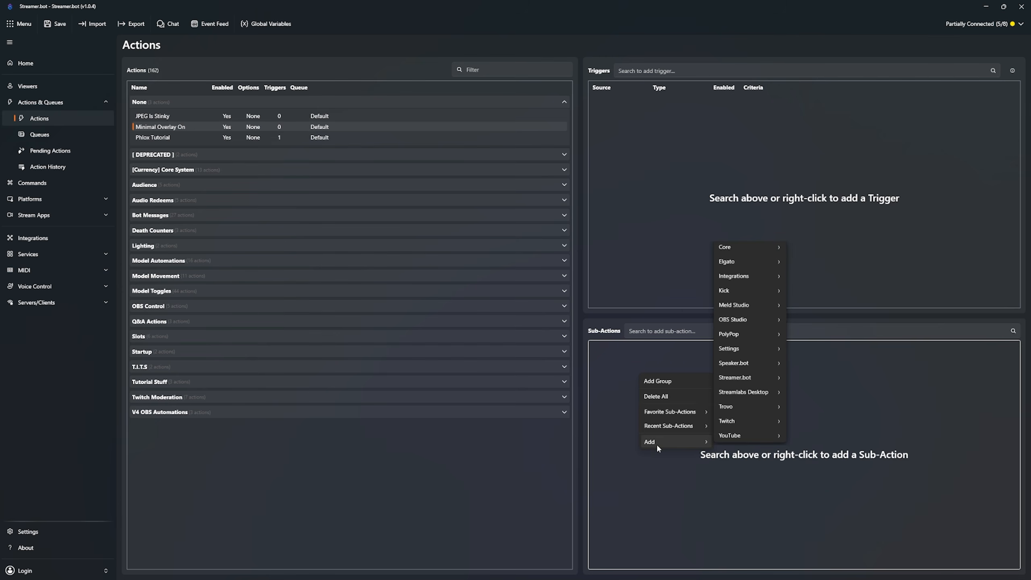
{"action": "mouse_move", "coordinate": [751, 320]}
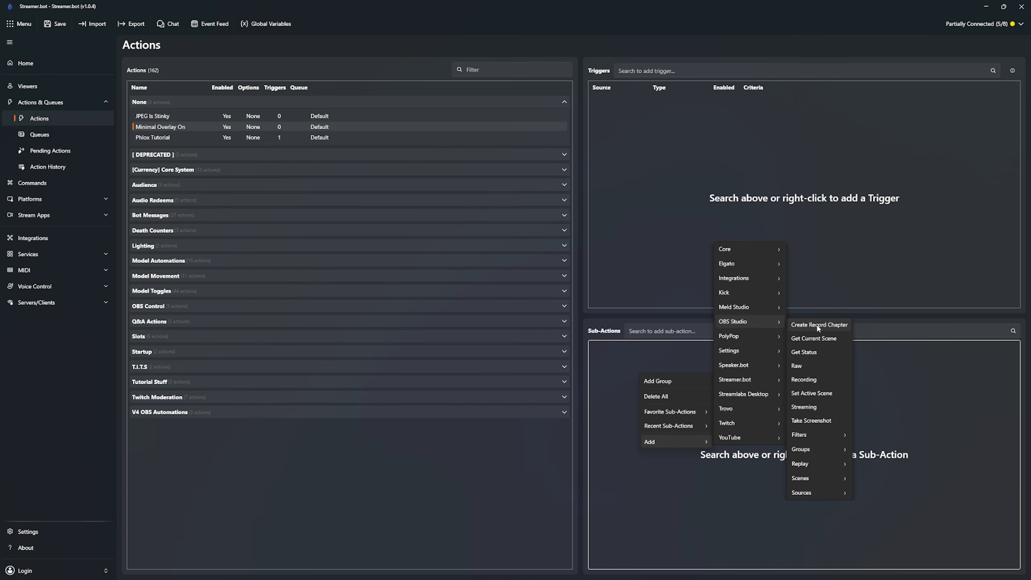
{"action": "mouse_move", "coordinate": [808, 491]}
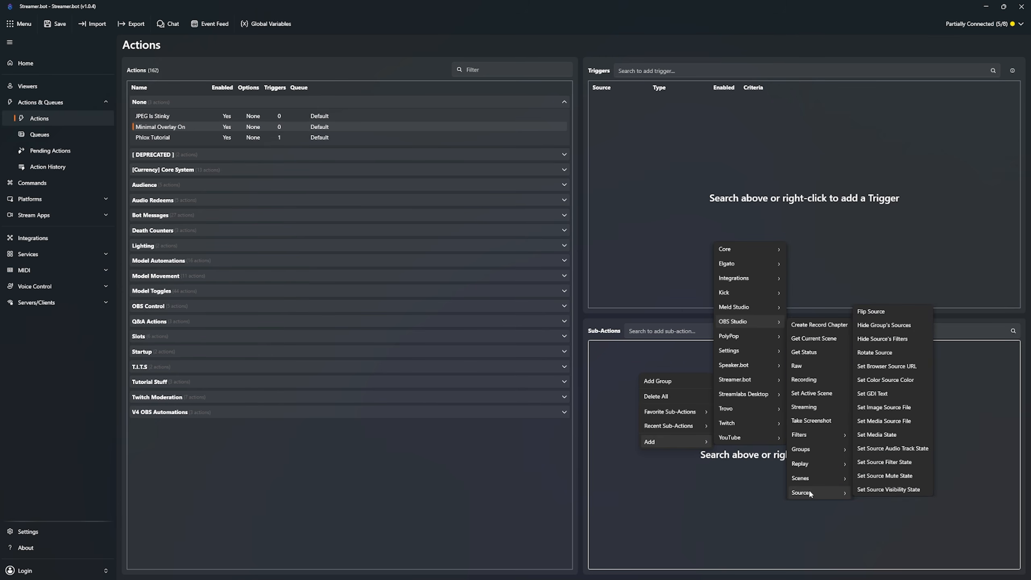
{"action": "left_click", "coordinate": [895, 489]}
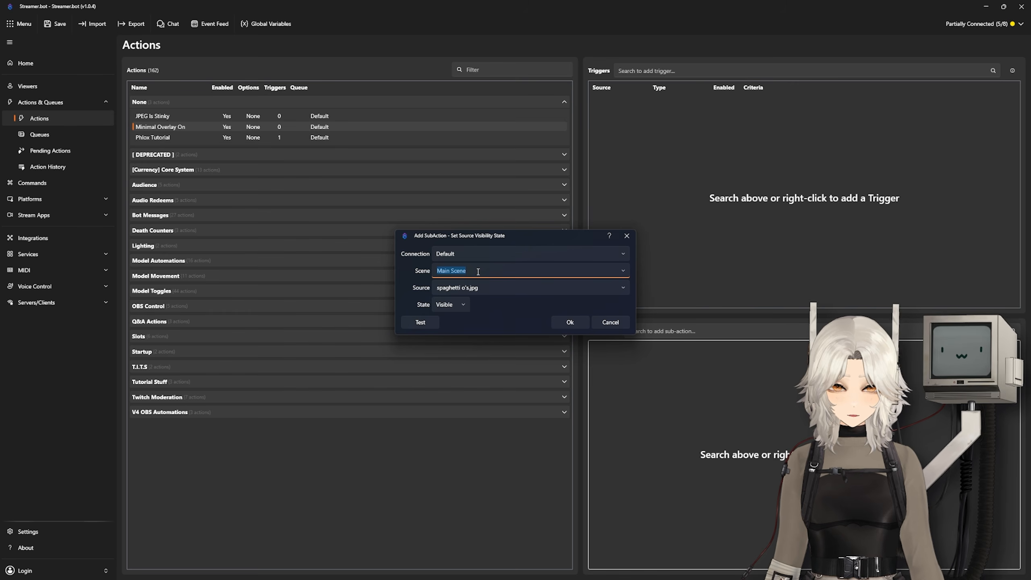
{"action": "left_click", "coordinate": [620, 286]}
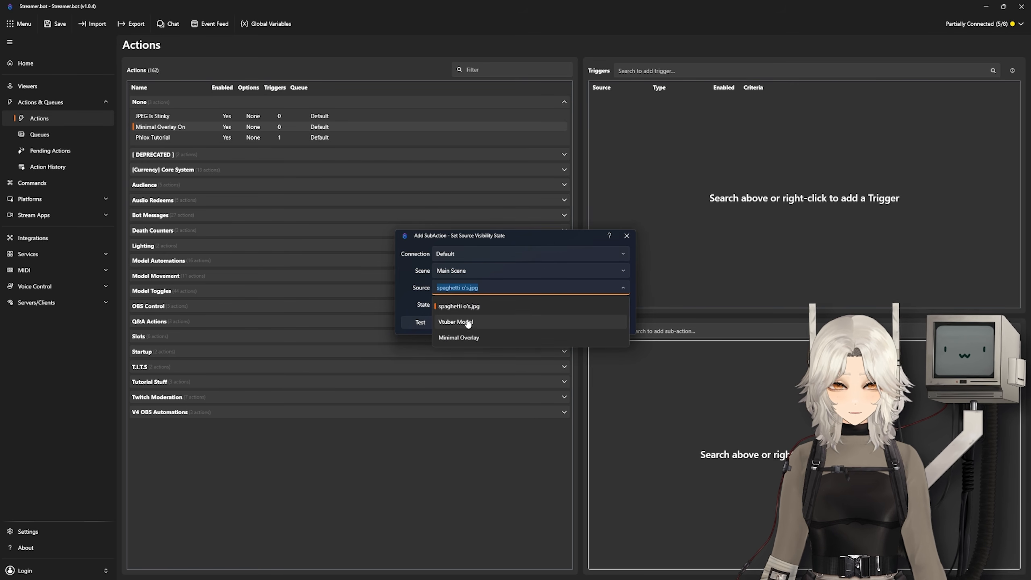
{"action": "left_click", "coordinate": [475, 322]}
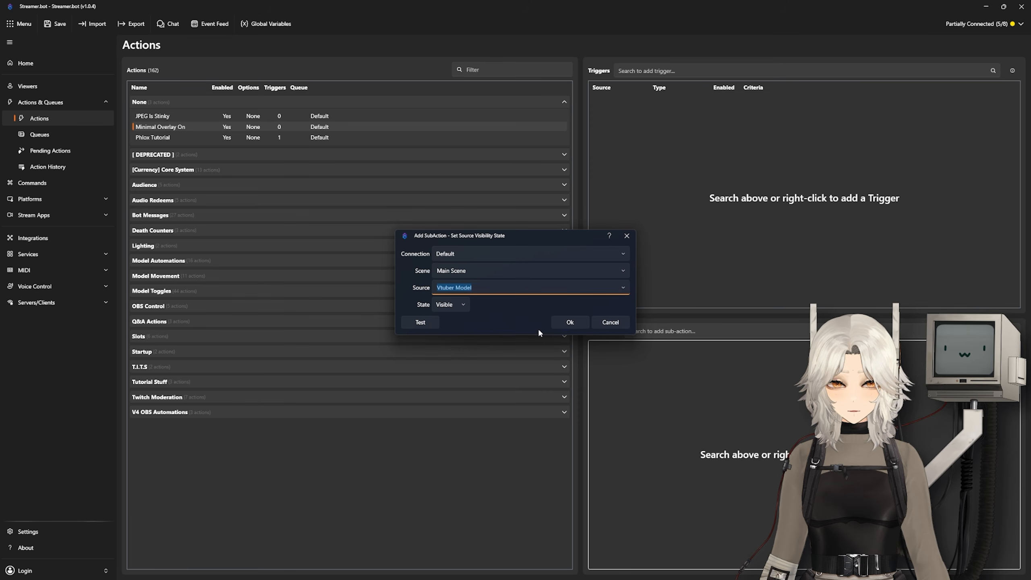
{"action": "left_click", "coordinate": [450, 304]}
{"action": "left_click", "coordinate": [448, 339]}
{"action": "left_click", "coordinate": [570, 322]}
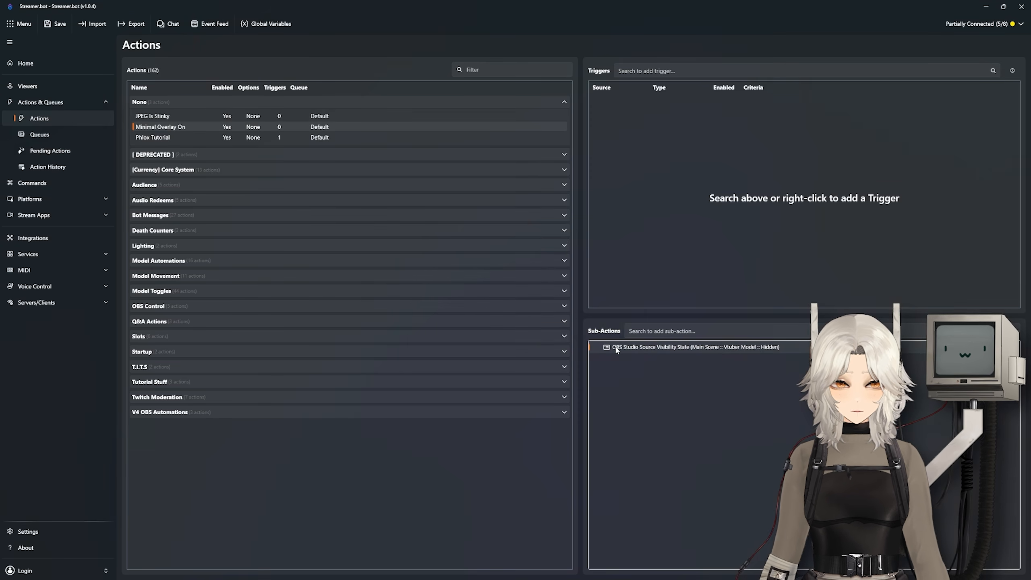
Duplicate the visibility sub-action and set the copy's source to Minimal Overlay and its state to Visible
{"action": "right_click", "coordinate": [614, 345]}
{"action": "left_click", "coordinate": [638, 396]}
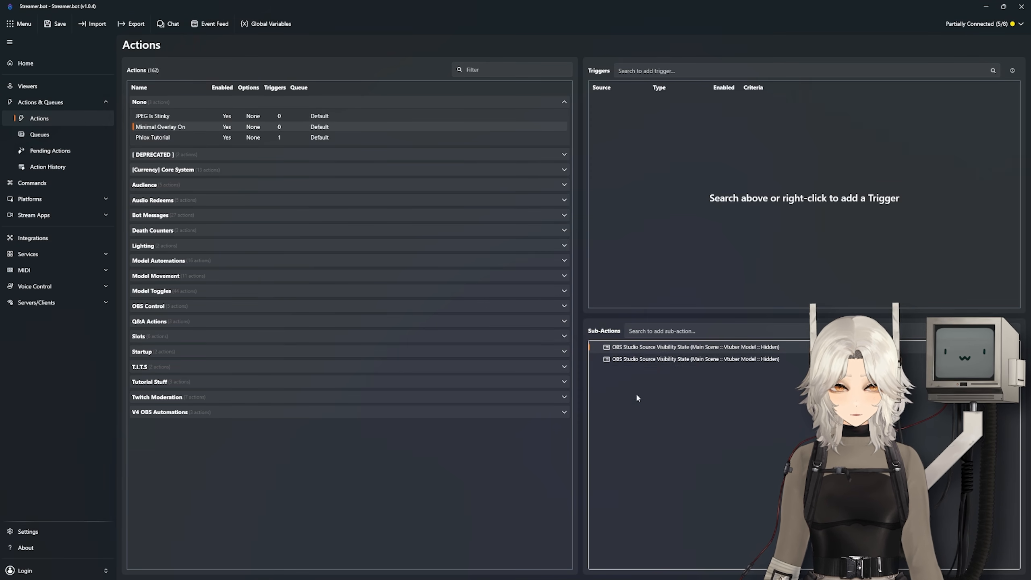
{"action": "double_click", "coordinate": [625, 358]}
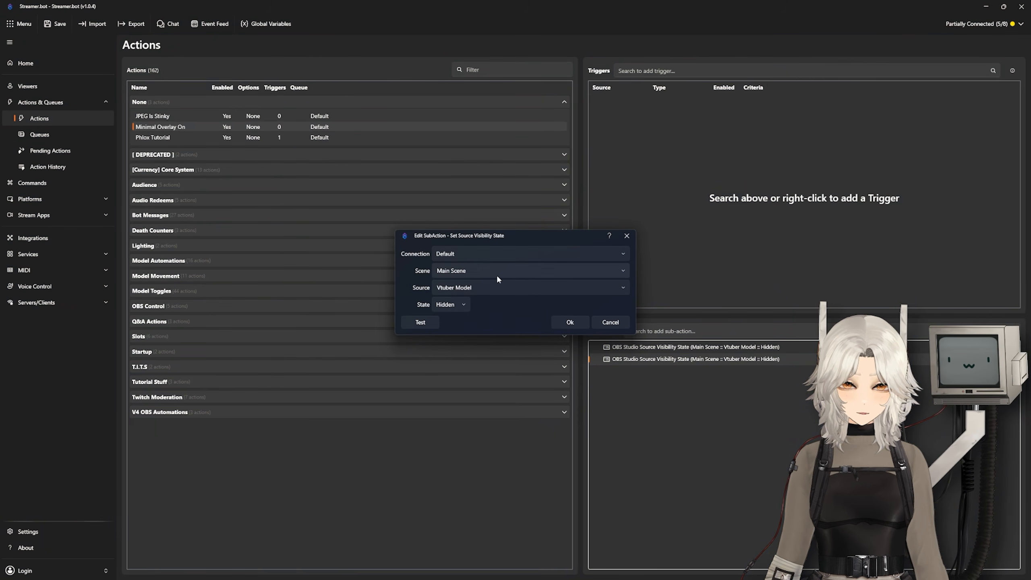
{"action": "left_click", "coordinate": [612, 287]}
{"action": "left_click", "coordinate": [621, 287]}
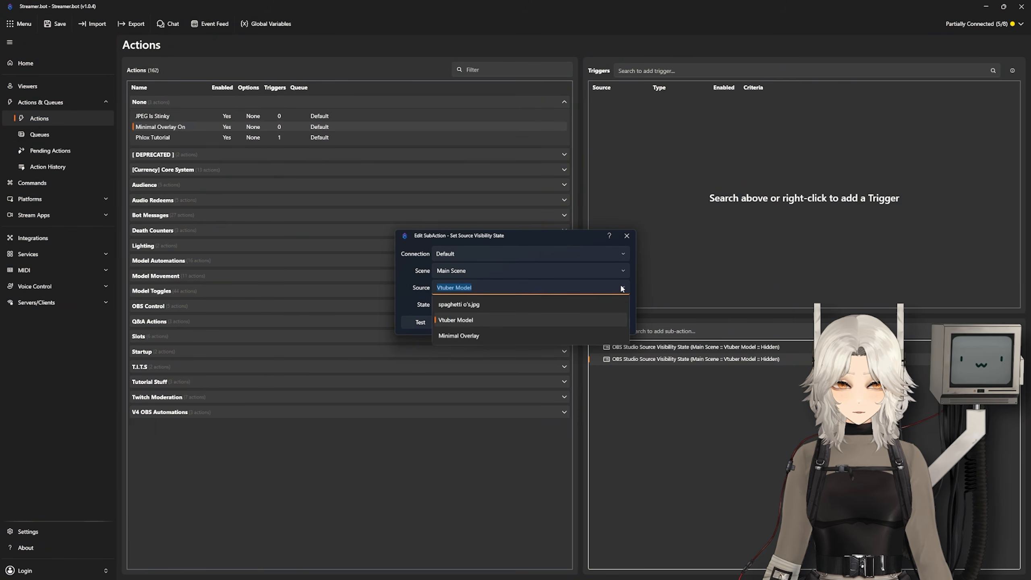
{"action": "left_click", "coordinate": [463, 337]}
{"action": "left_click", "coordinate": [463, 304]}
{"action": "left_click", "coordinate": [451, 338]}
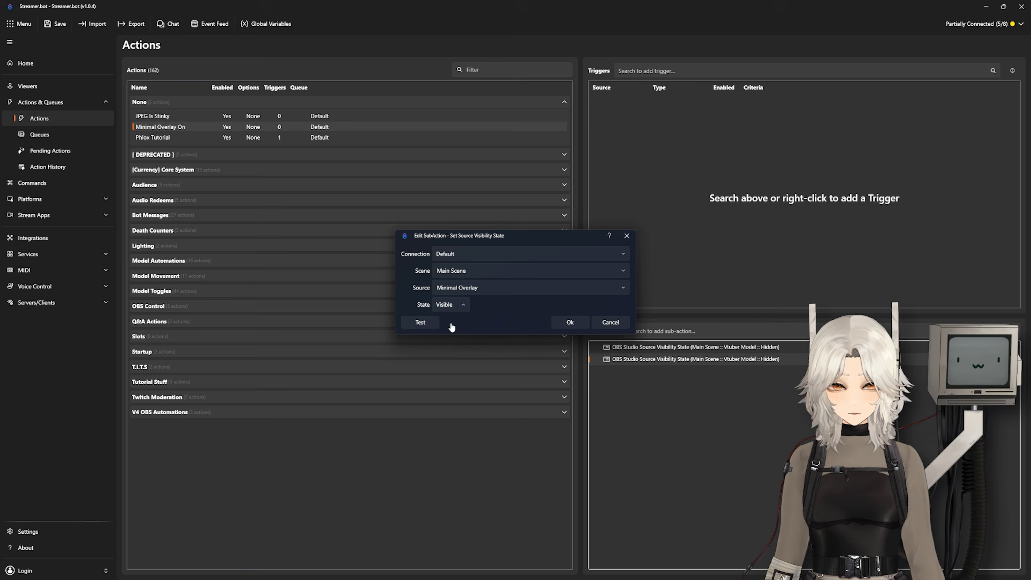
{"action": "left_click", "coordinate": [572, 321]}
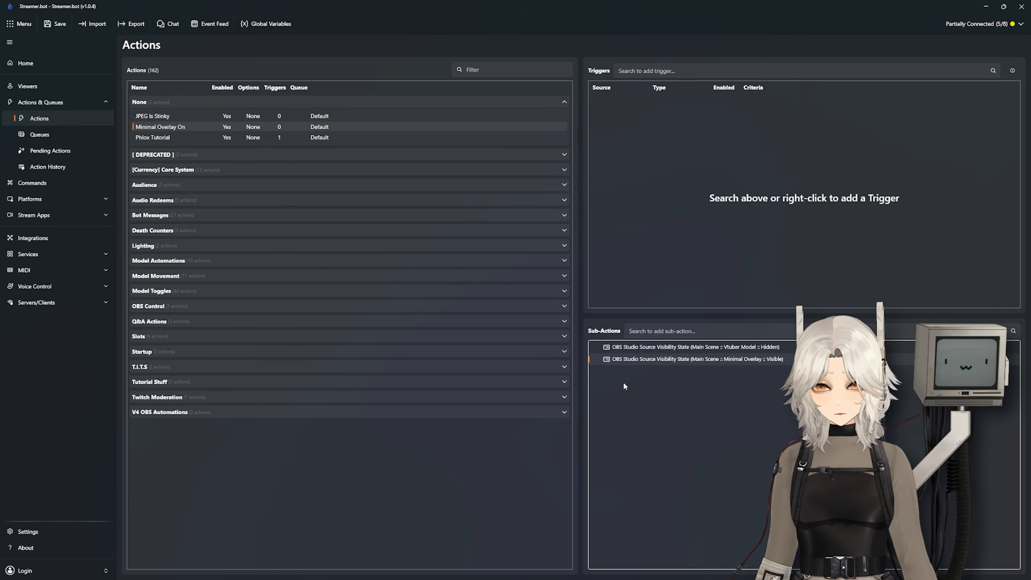
Start adding a VTube Studio Move Model sub-action, and minimize the VTube Studio and OBS windows
{"action": "right_click", "coordinate": [649, 391]}
{"action": "mouse_move", "coordinate": [670, 451]}
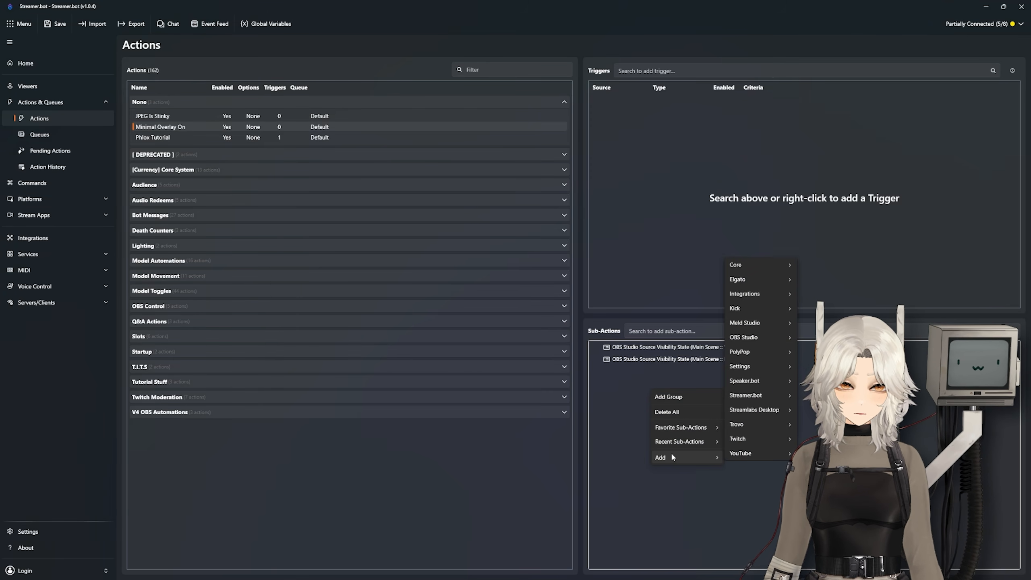
{"action": "mouse_move", "coordinate": [746, 298]}
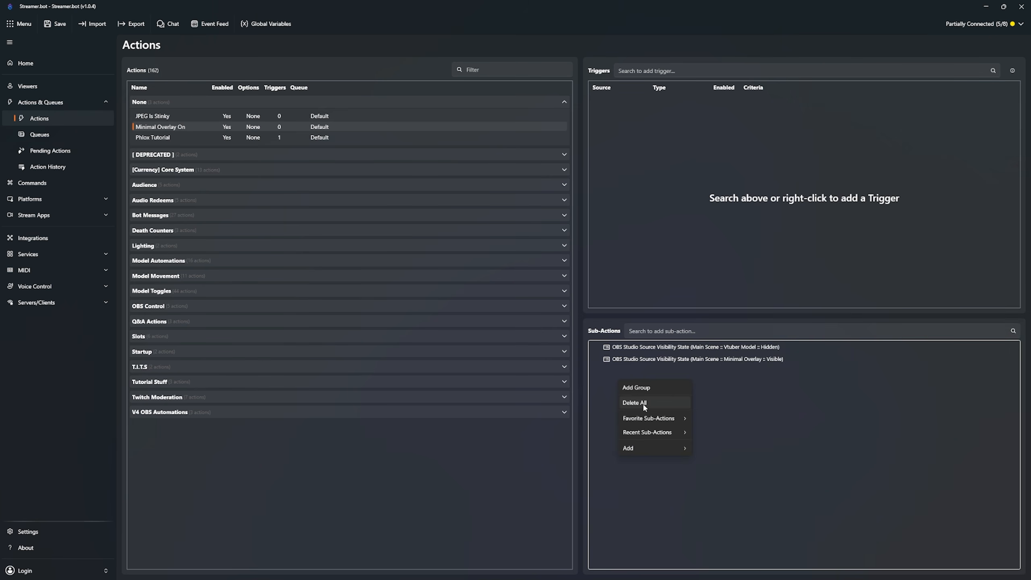
{"action": "mouse_move", "coordinate": [650, 447]}
{"action": "mouse_move", "coordinate": [726, 285]}
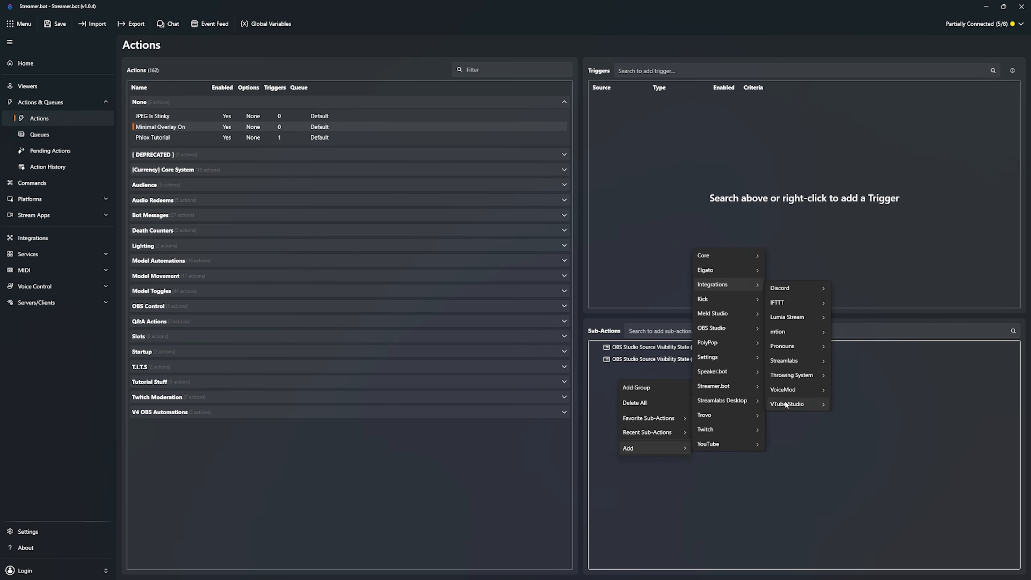
{"action": "mouse_move", "coordinate": [786, 404]}
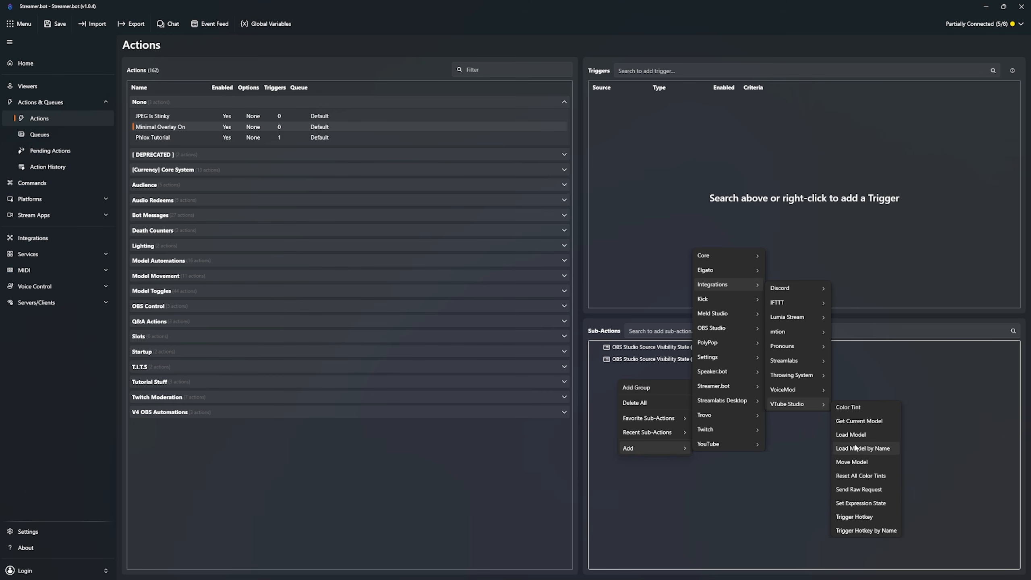
{"action": "left_click", "coordinate": [852, 462]}
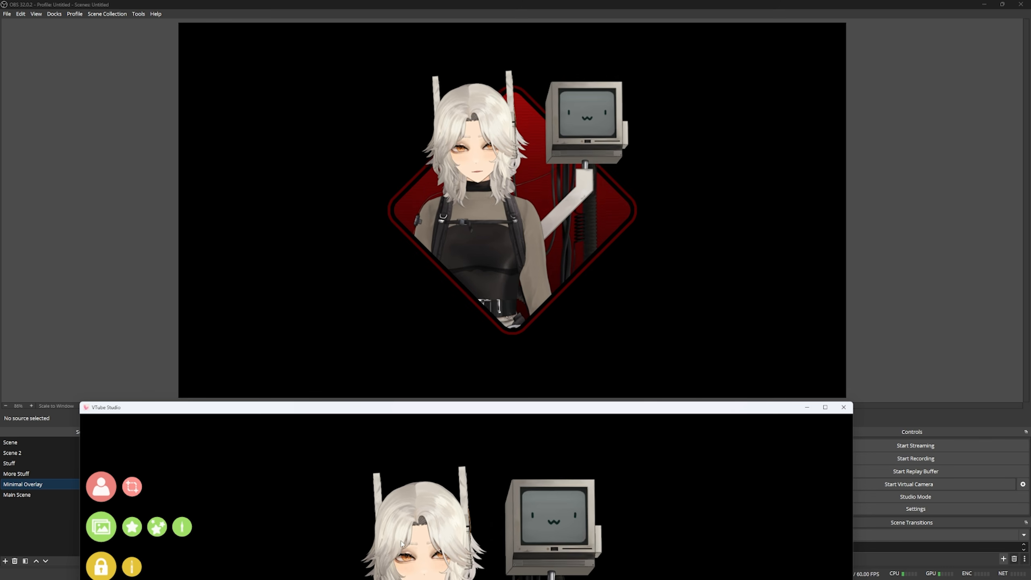
{"action": "left_click", "coordinate": [806, 407]}
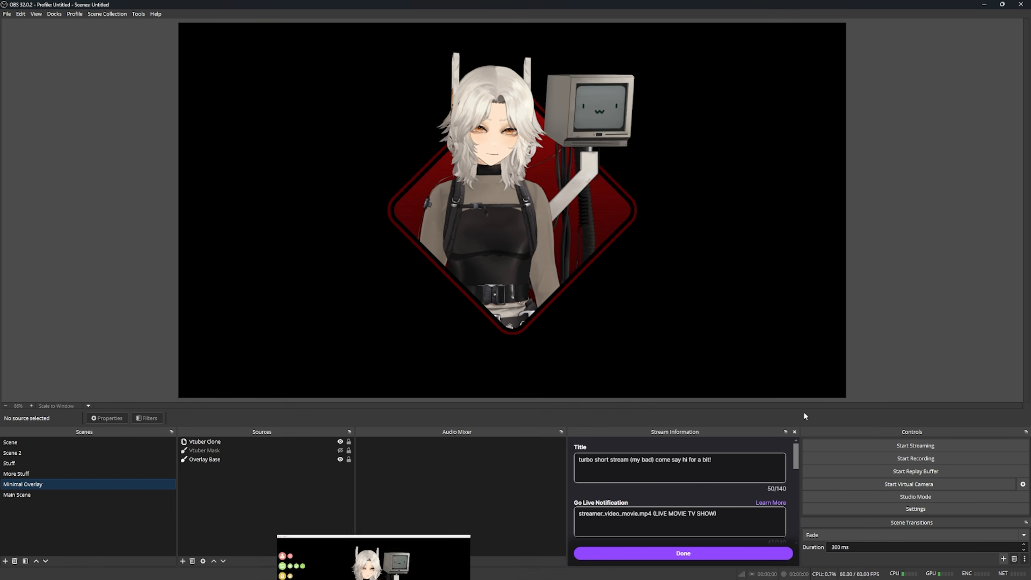
{"action": "left_click", "coordinate": [984, 4]}
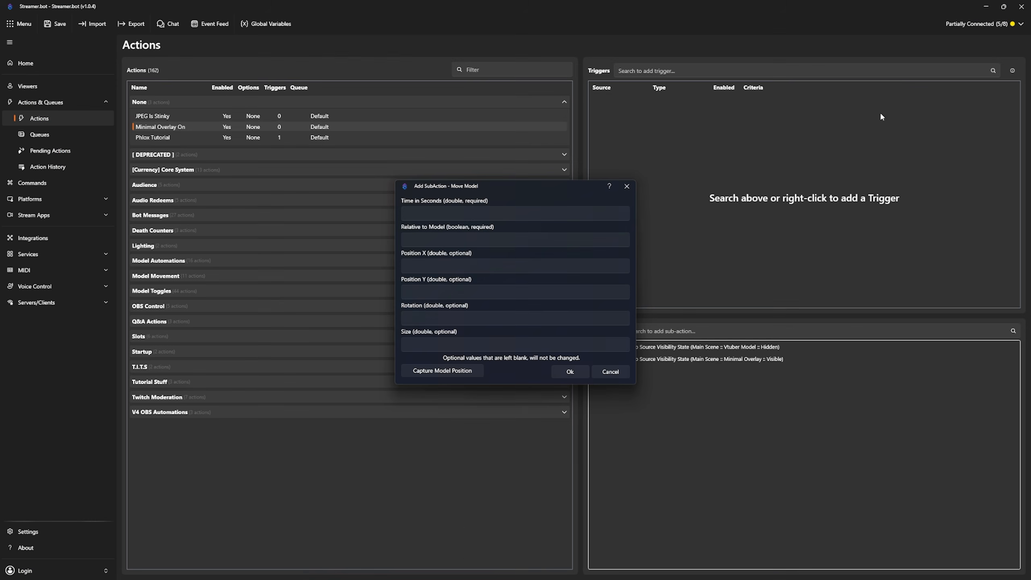
Capture the model position for the Move Model sub-action, with Relative to Model False and a time of 0.01 seconds
{"action": "left_click", "coordinate": [437, 372]}
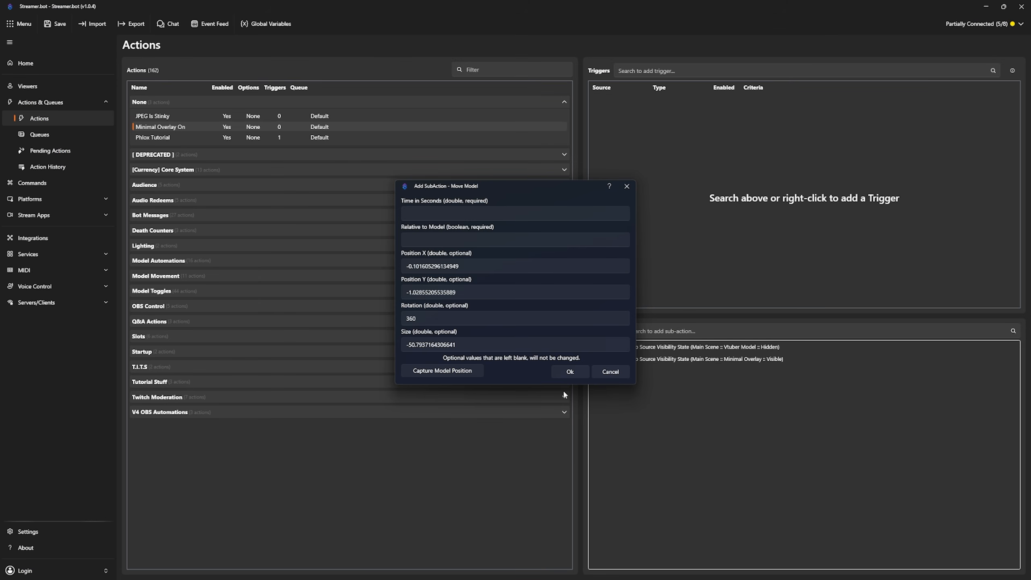
{"action": "left_click", "coordinate": [626, 236]}
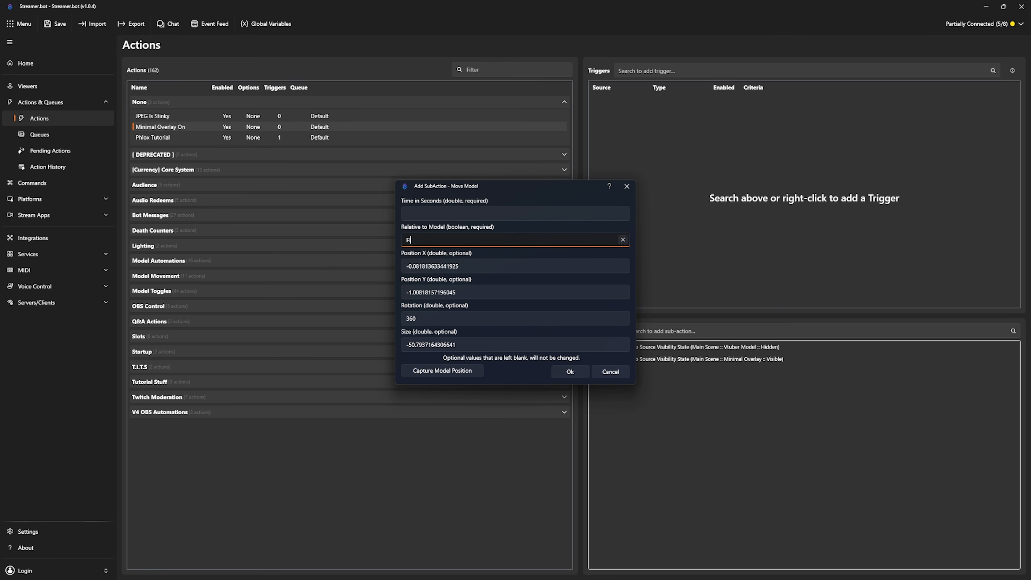
{"action": "left_click", "coordinate": [486, 211]}
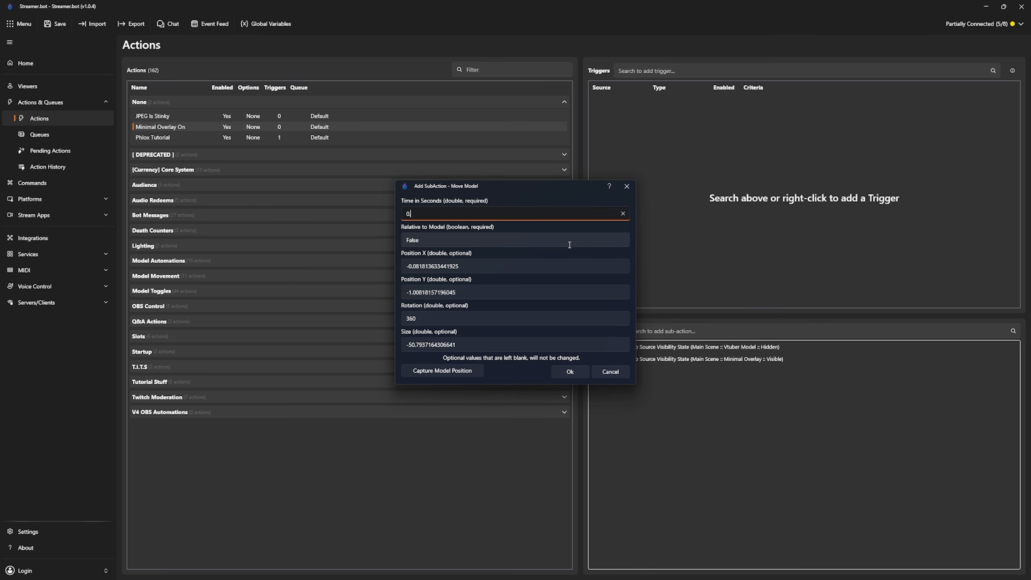
{"action": "left_click", "coordinate": [570, 371]}
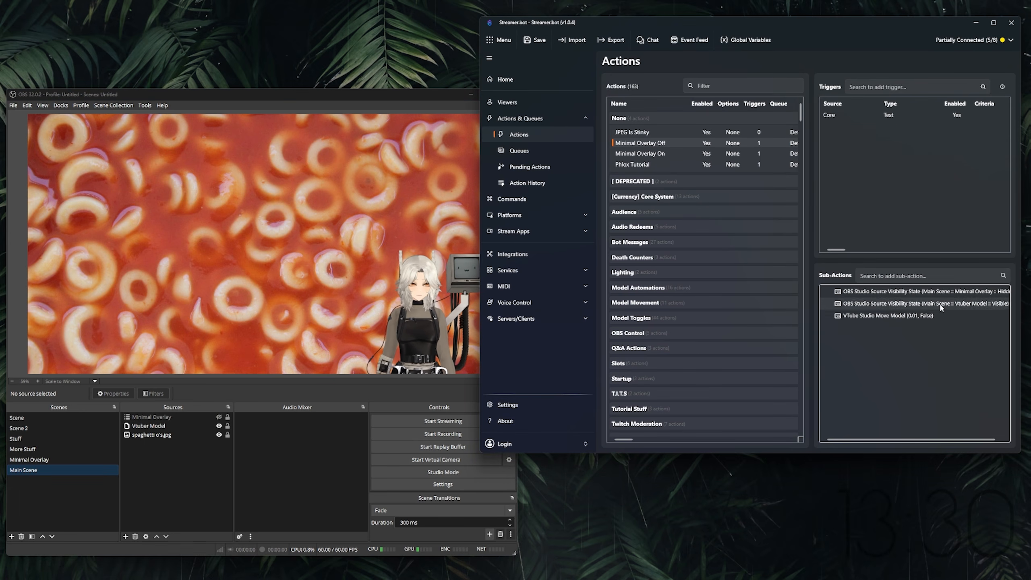
In both Minimal Overlay Off and Minimal Overlay On, place Move Model between the Hidden and Visible source visibility sub-actions
{"action": "left_click_drag", "start_coordinate": [810, 27], "coordinate": [798, 27]}
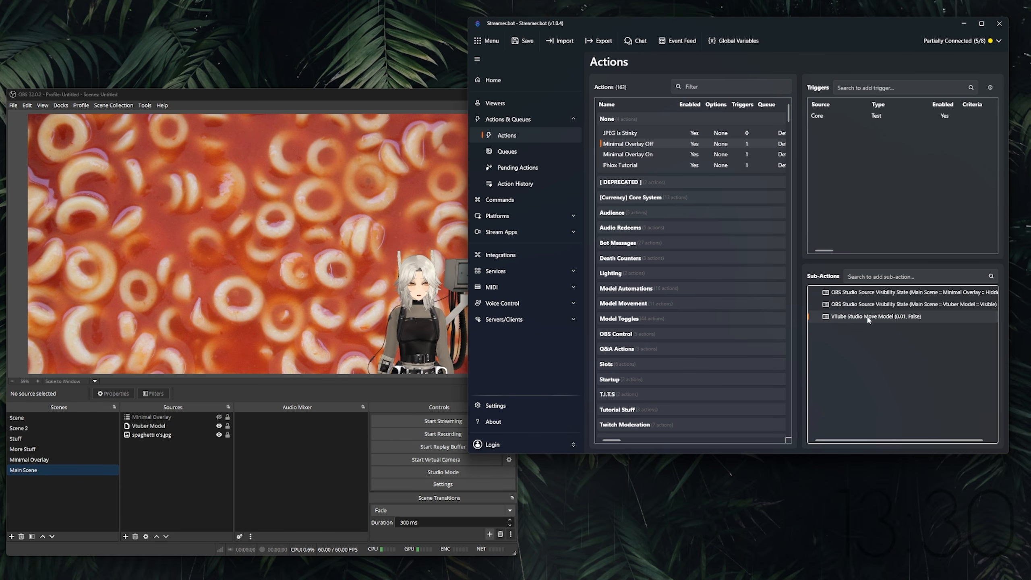
{"action": "left_click_drag", "start_coordinate": [868, 317], "coordinate": [879, 305]}
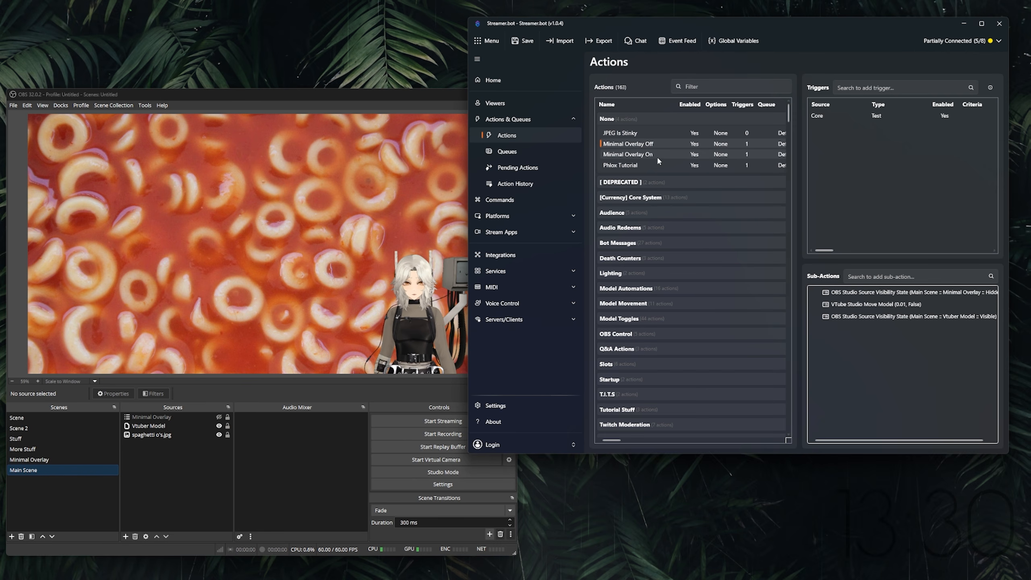
{"action": "left_click", "coordinate": [633, 154]}
{"action": "left_click_drag", "start_coordinate": [888, 323], "coordinate": [895, 306]}
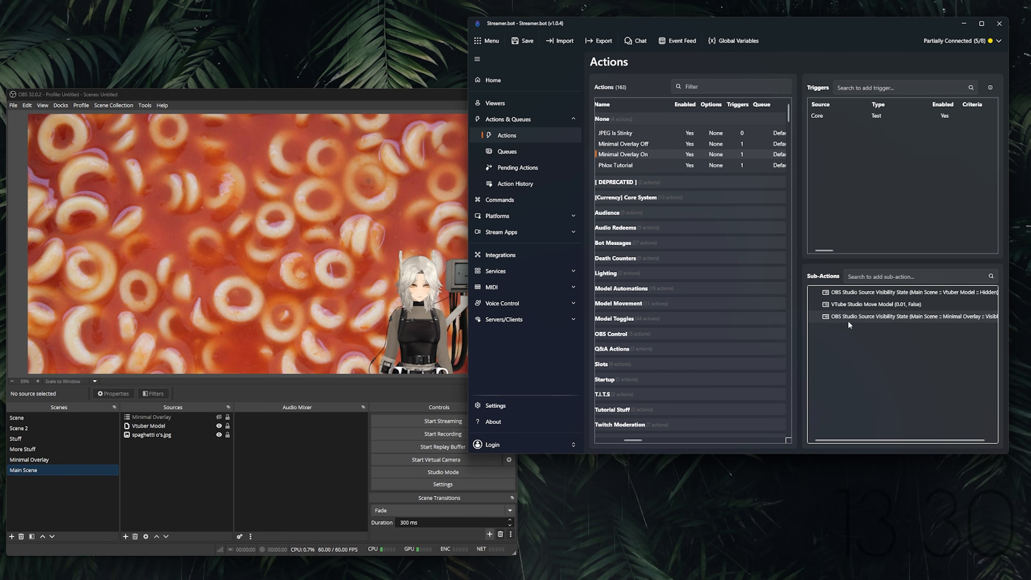
Run the test trigger of Minimal Overlay On and that of Minimal Overlay Off to check the toggle in OBS
{"action": "right_click", "coordinate": [829, 116]}
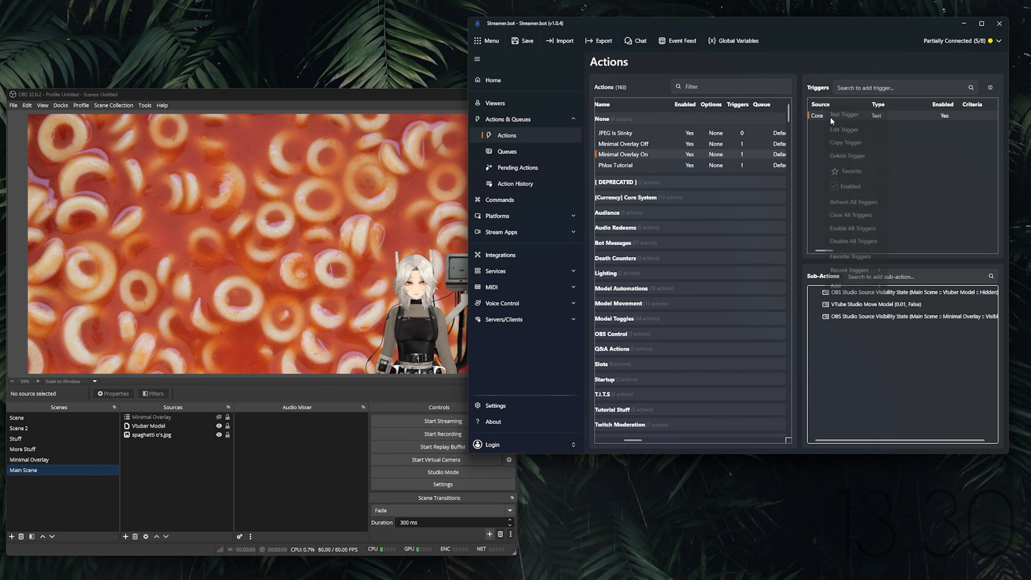
{"action": "left_click", "coordinate": [837, 120]}
{"action": "left_click", "coordinate": [674, 143]}
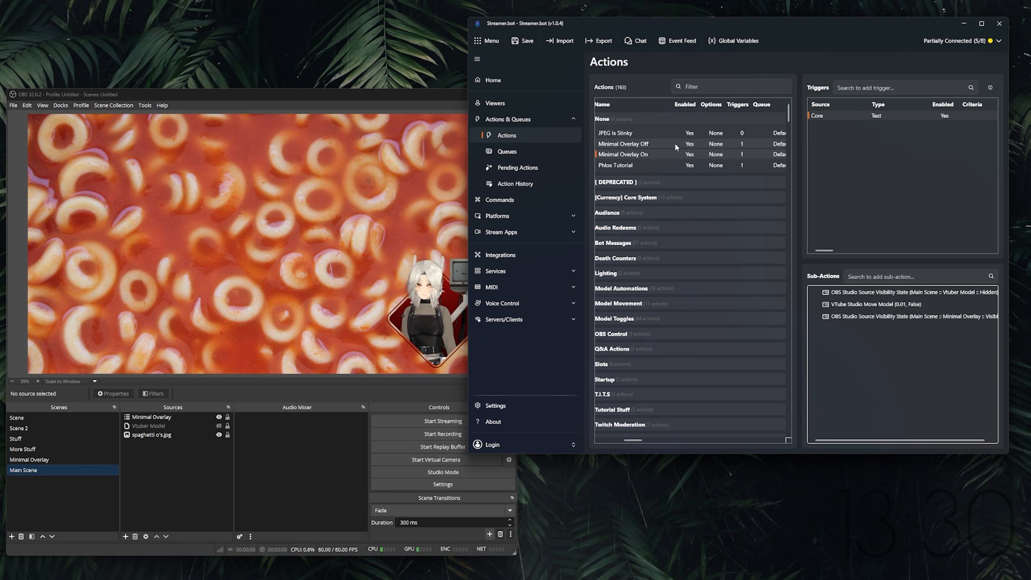
{"action": "right_click", "coordinate": [840, 116]}
{"action": "left_click", "coordinate": [851, 122]}
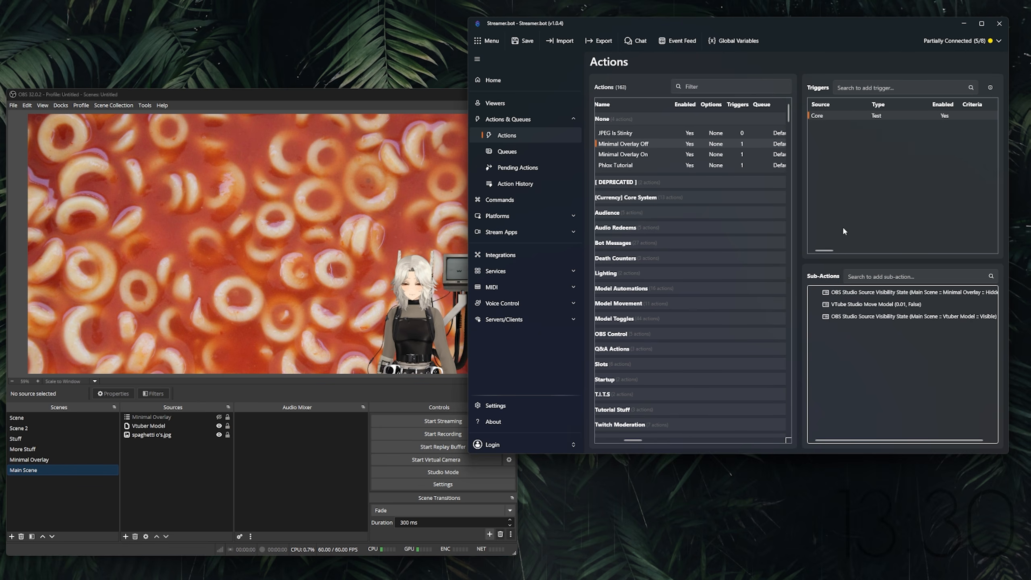
Run the Minimal Overlay Off test trigger again to check the model's transition in OBS
{"action": "right_click", "coordinate": [851, 114]}
{"action": "left_click", "coordinate": [863, 122]}
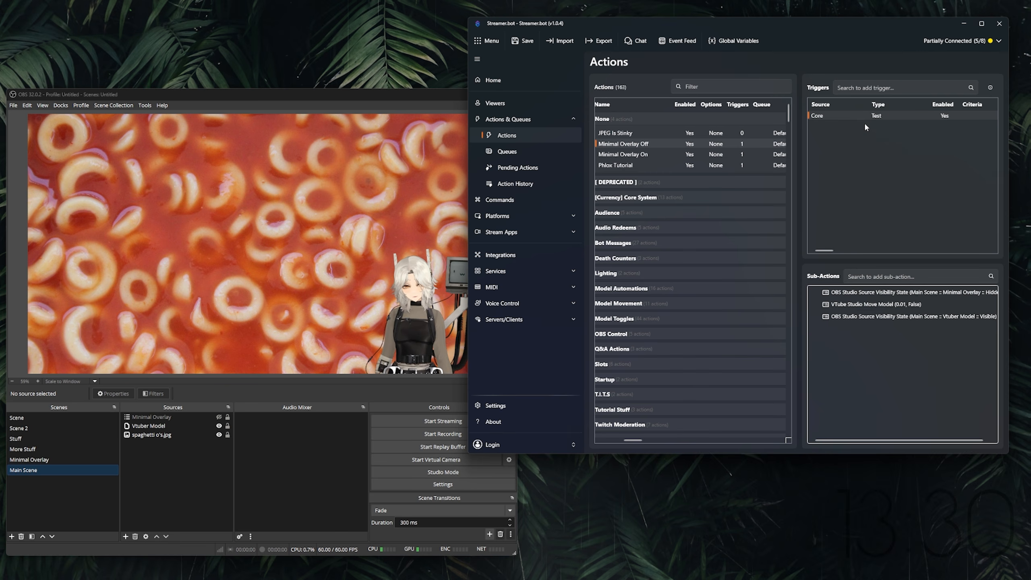
{"action": "left_click", "coordinate": [644, 156]}
{"action": "key", "text": "Up"}
Add a 200 ms Delay sub-action to Minimal Overlay Off, between Move Model and the Visible source visibility sub-action
{"action": "right_click", "coordinate": [822, 329]}
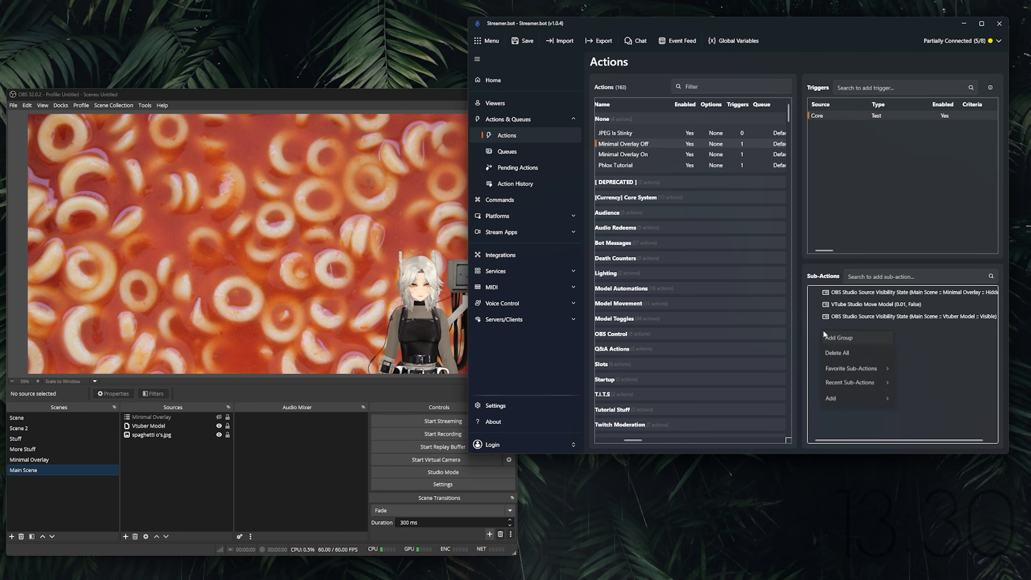
{"action": "mouse_move", "coordinate": [834, 401]}
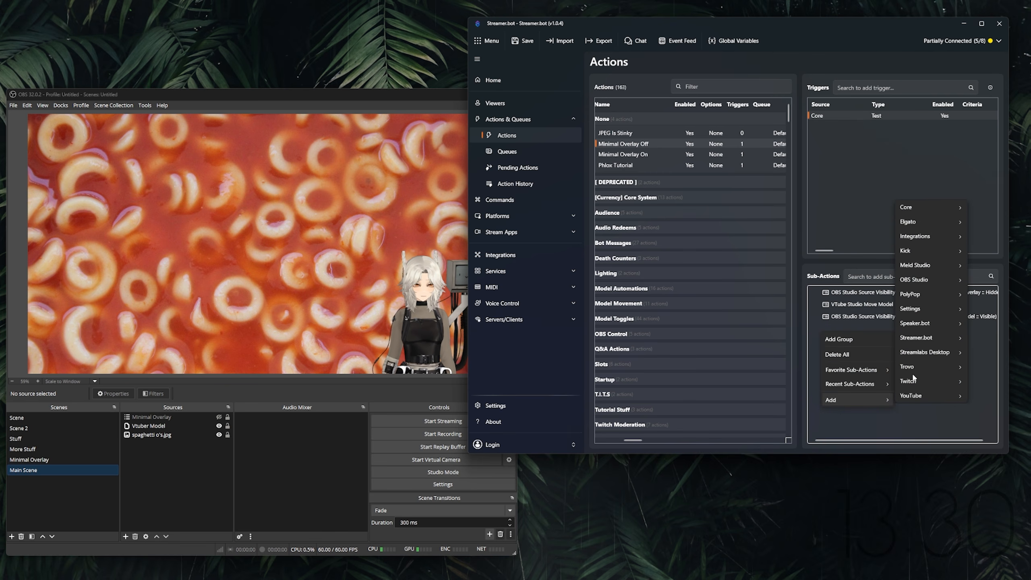
{"action": "mouse_move", "coordinate": [909, 209]}
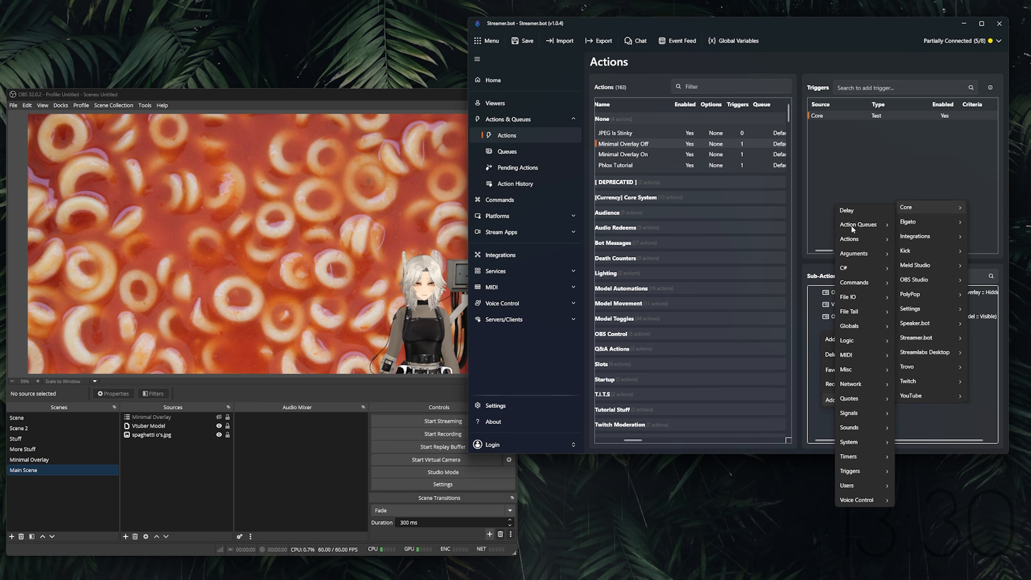
{"action": "left_click", "coordinate": [851, 211]}
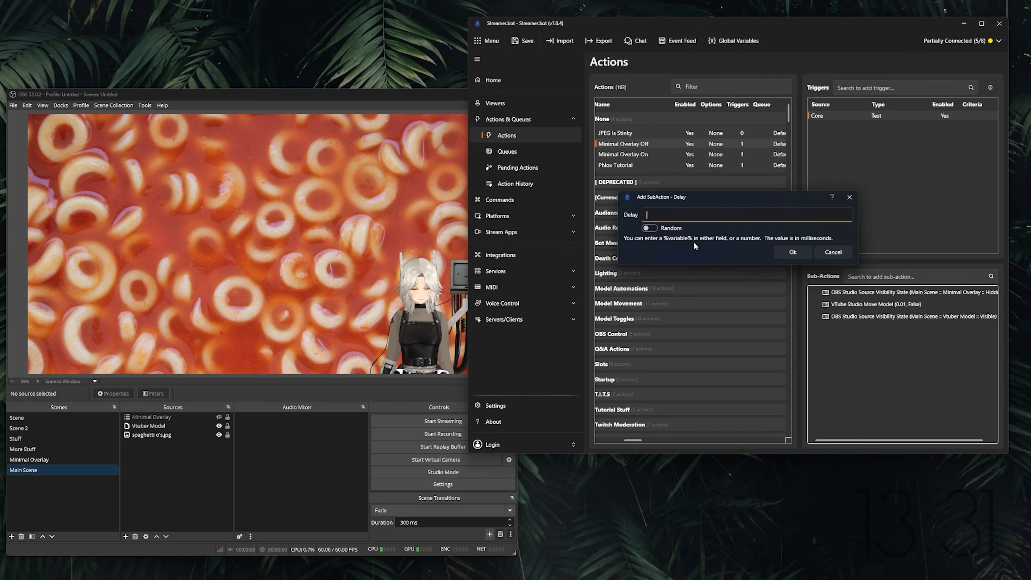
{"action": "type", "text": "0.0"}
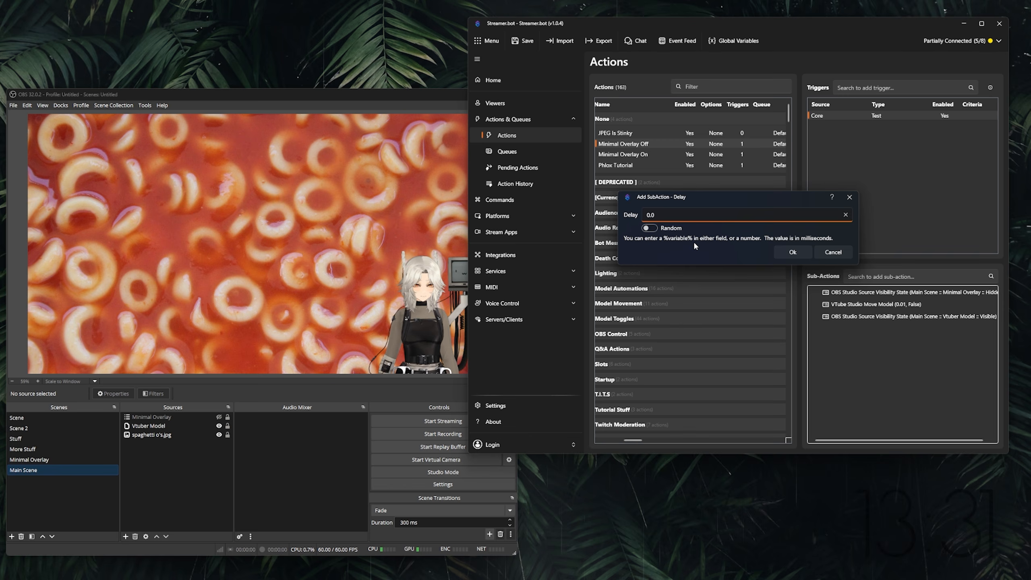
{"action": "key", "text": "BackSpace"}
{"action": "key", "text": "BackSpace"}
{"action": "key", "text": "BackSpace"}
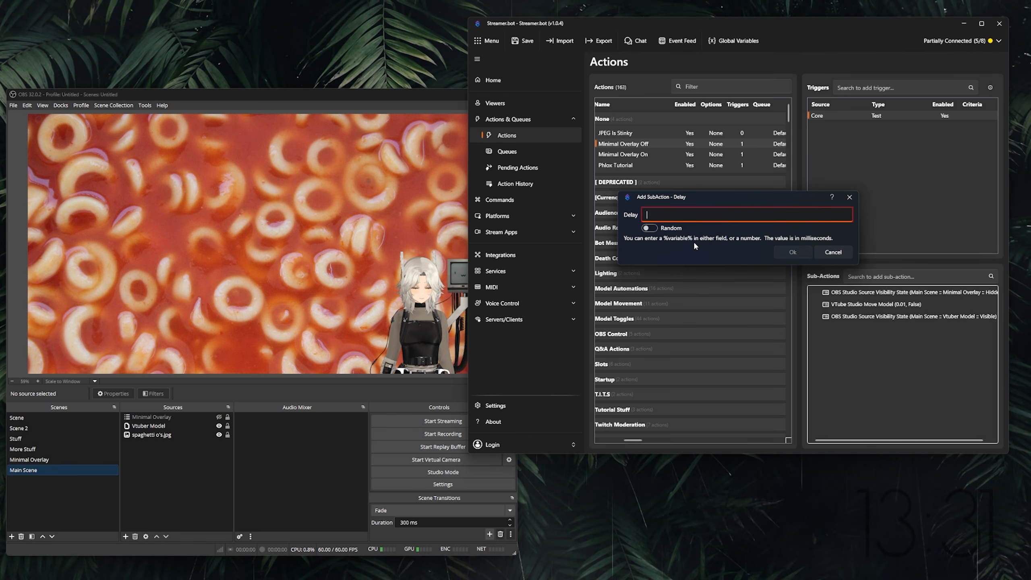
{"action": "type", "text": "10"}
{"action": "key", "text": "Return"}
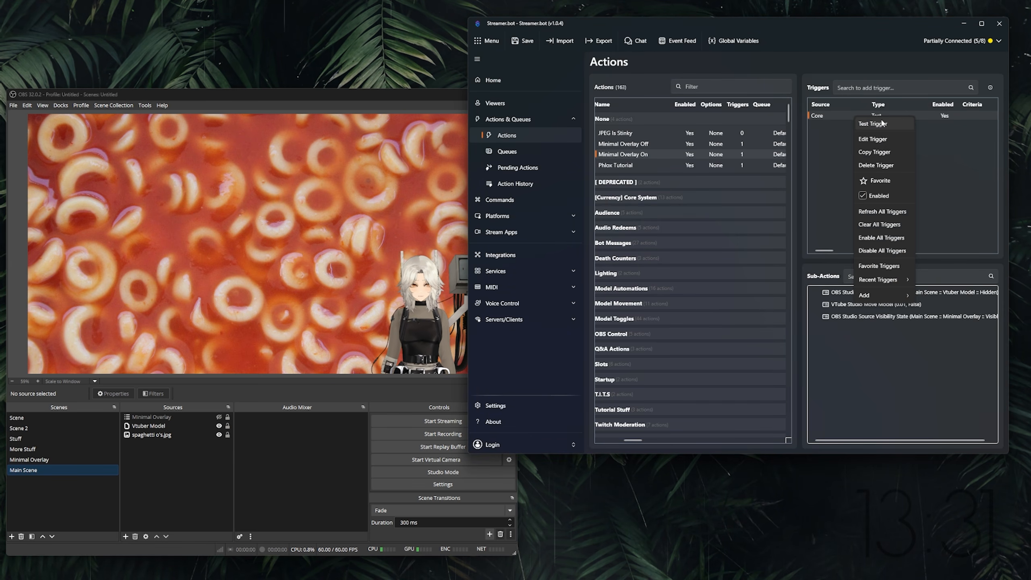
Alternate between the test triggers of Minimal Overlay On and Minimal Overlay Off to check the delayed toggle in OBS
{"action": "left_click", "coordinate": [882, 123]}
{"action": "left_click", "coordinate": [756, 142]}
{"action": "left_click", "coordinate": [849, 126]}
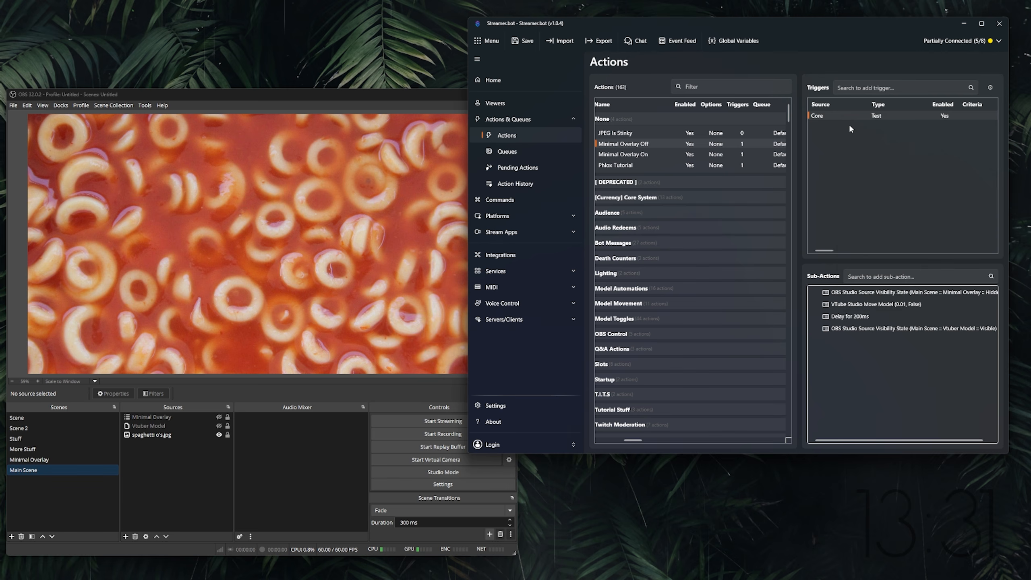
{"action": "key", "text": "Down"}
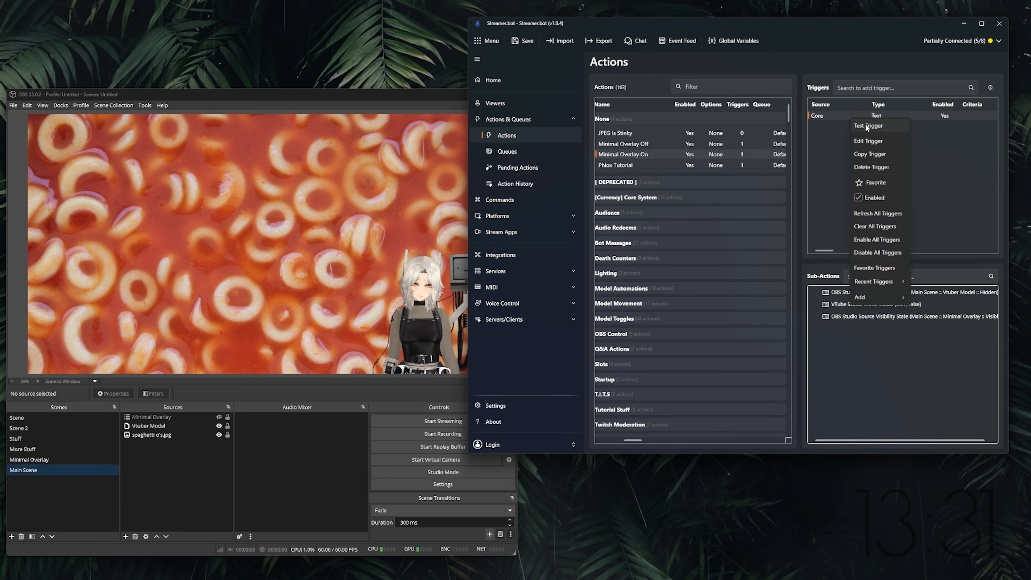
{"action": "left_click", "coordinate": [865, 124]}
{"action": "key", "text": "Up"}
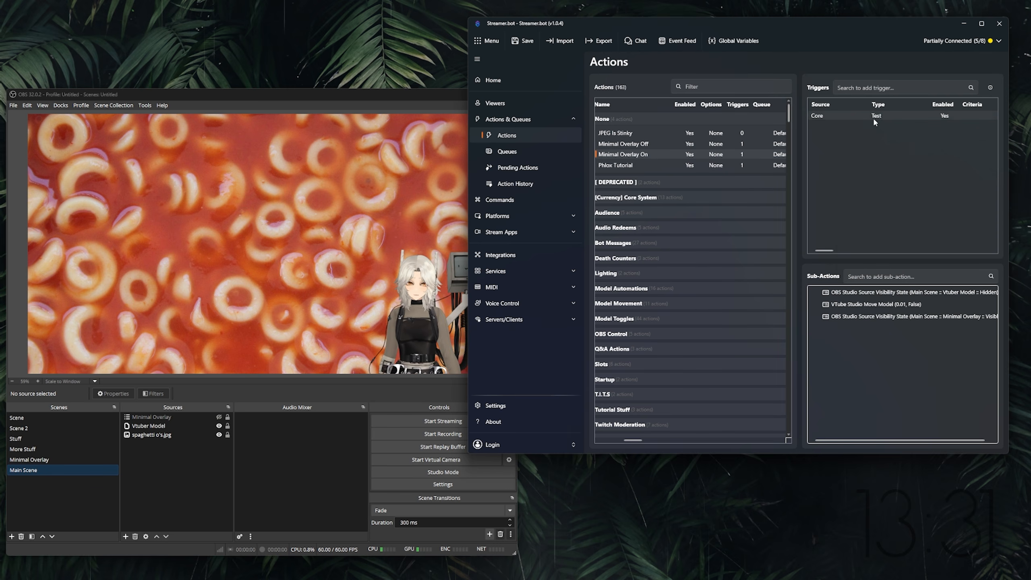
{"action": "right_click", "coordinate": [873, 117]}
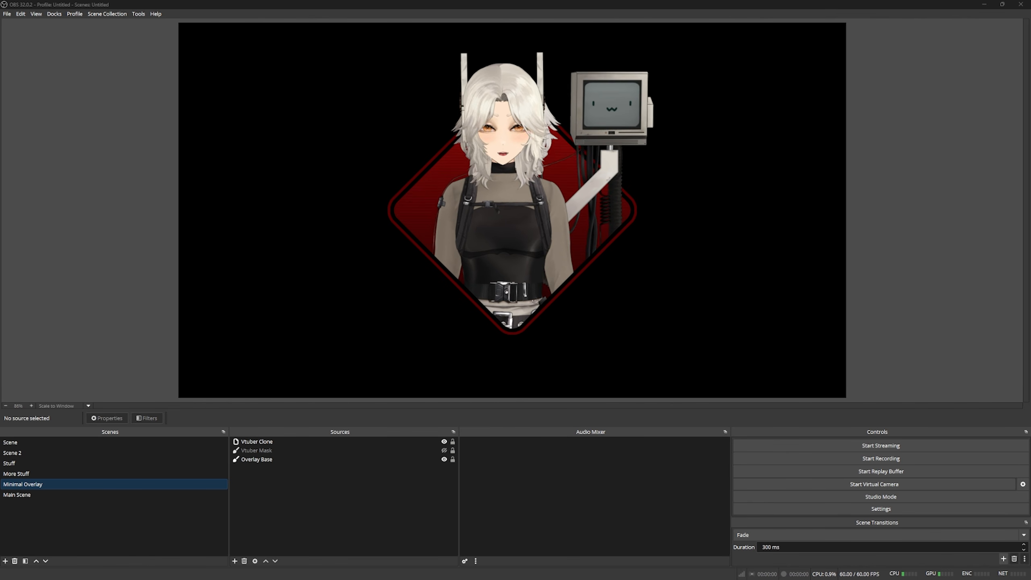